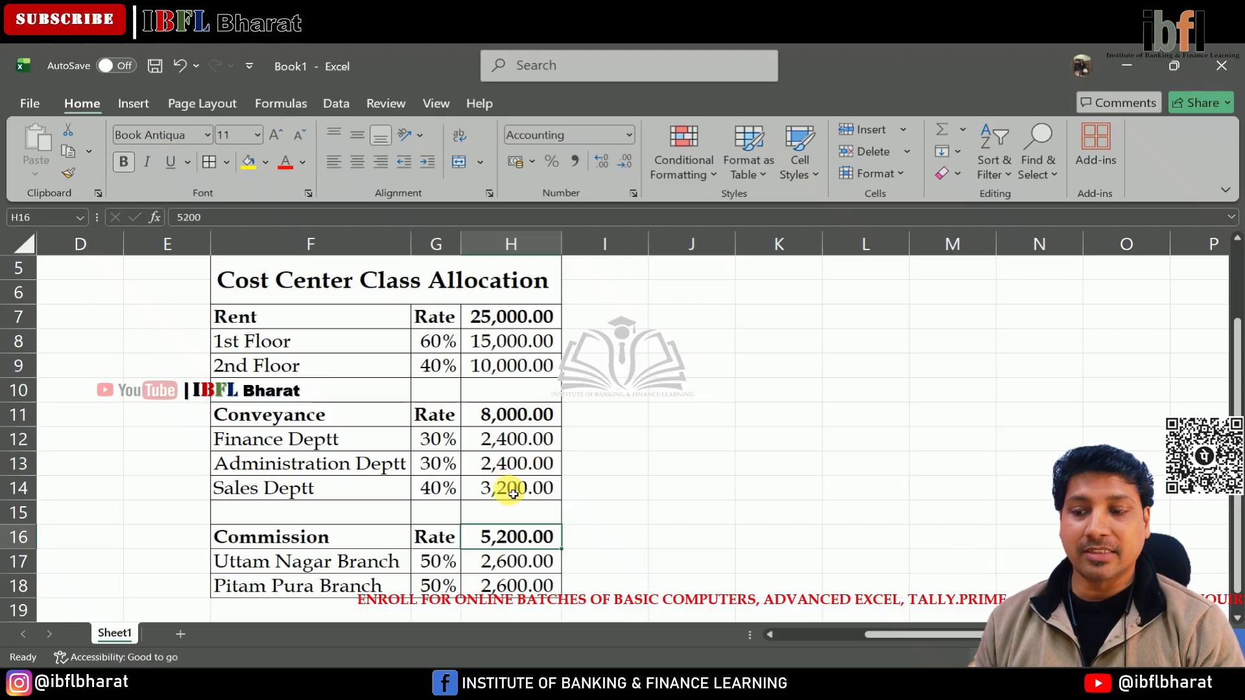
Examine the allocation formulas for the rent rows in the cost centre allocation table.
{"action": "left_click", "coordinate": [292, 546]}
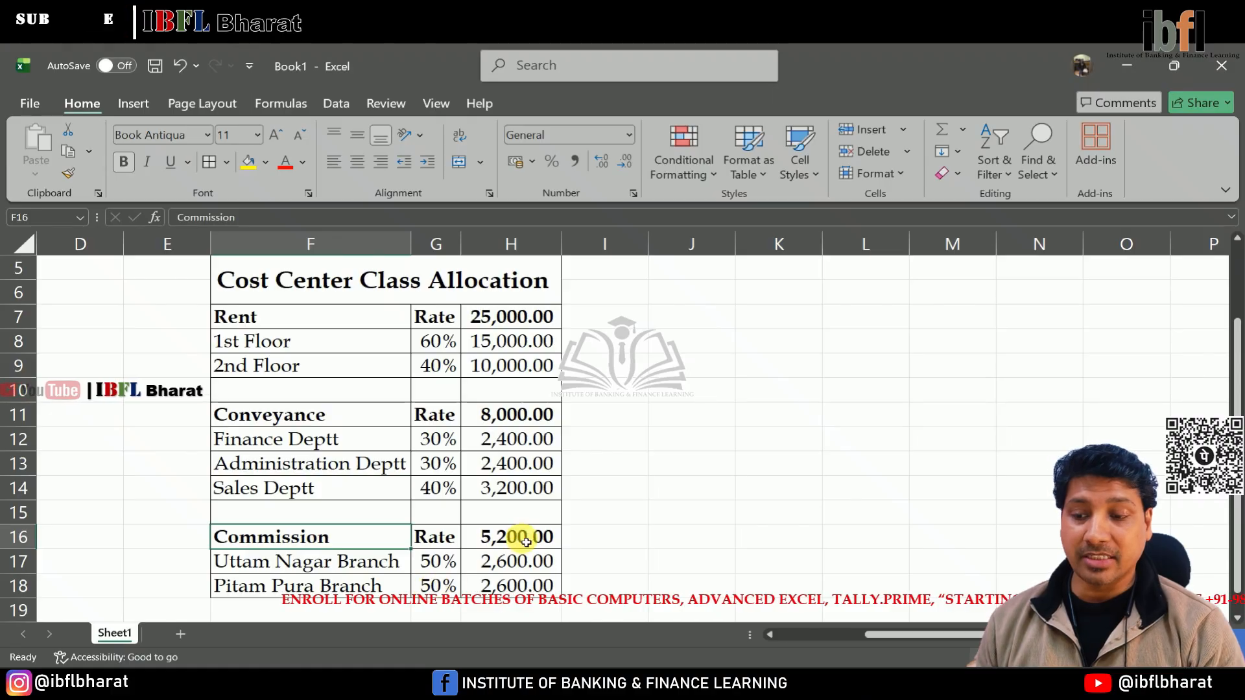
{"action": "left_click", "coordinate": [504, 354]}
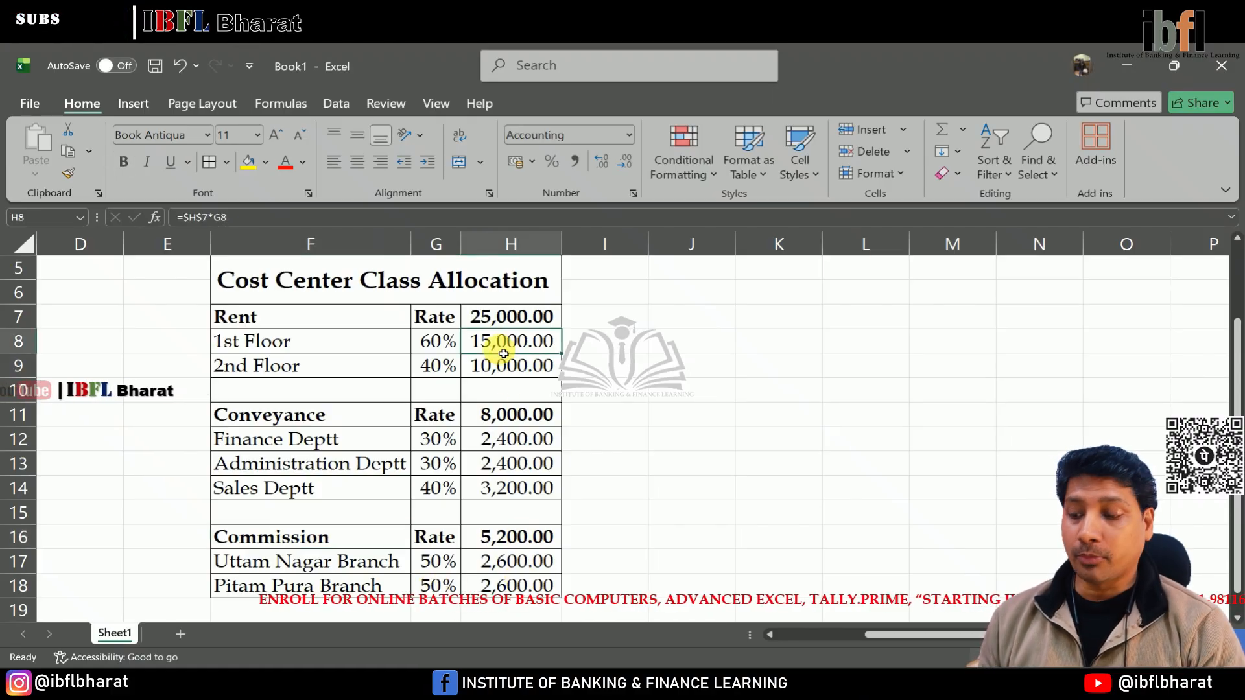
{"action": "double_click", "coordinate": [504, 353]}
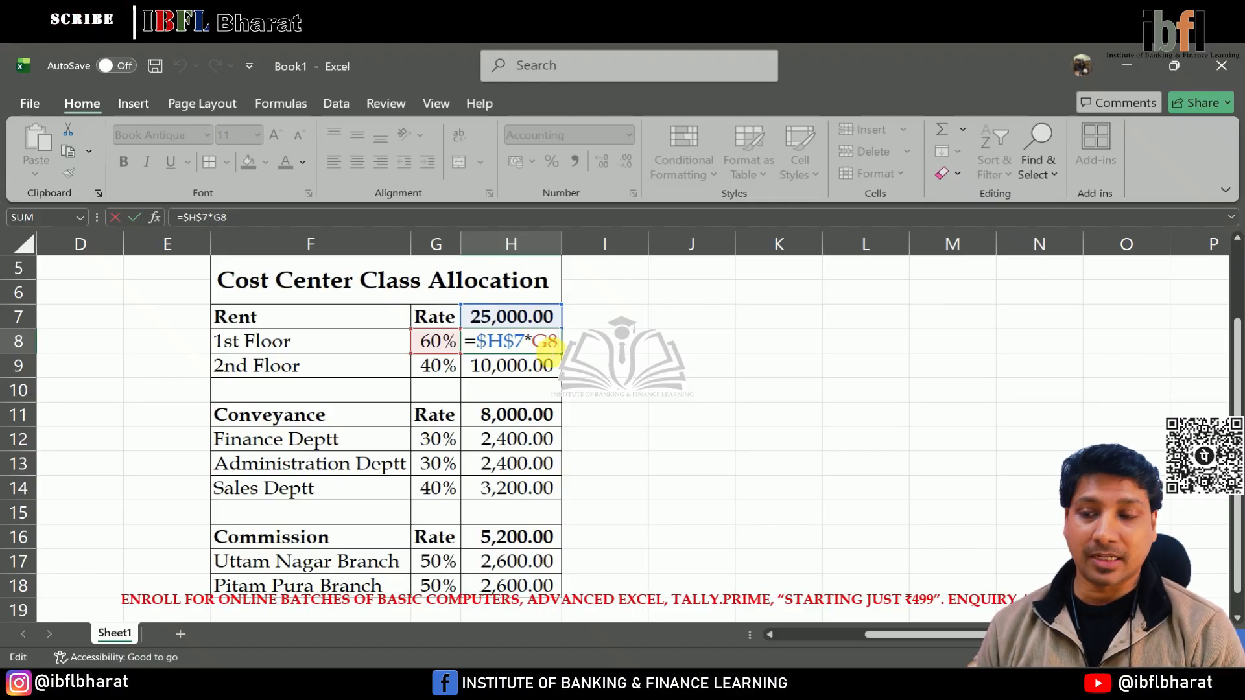
{"action": "key", "text": "Return"}
{"action": "left_click", "coordinate": [506, 349]}
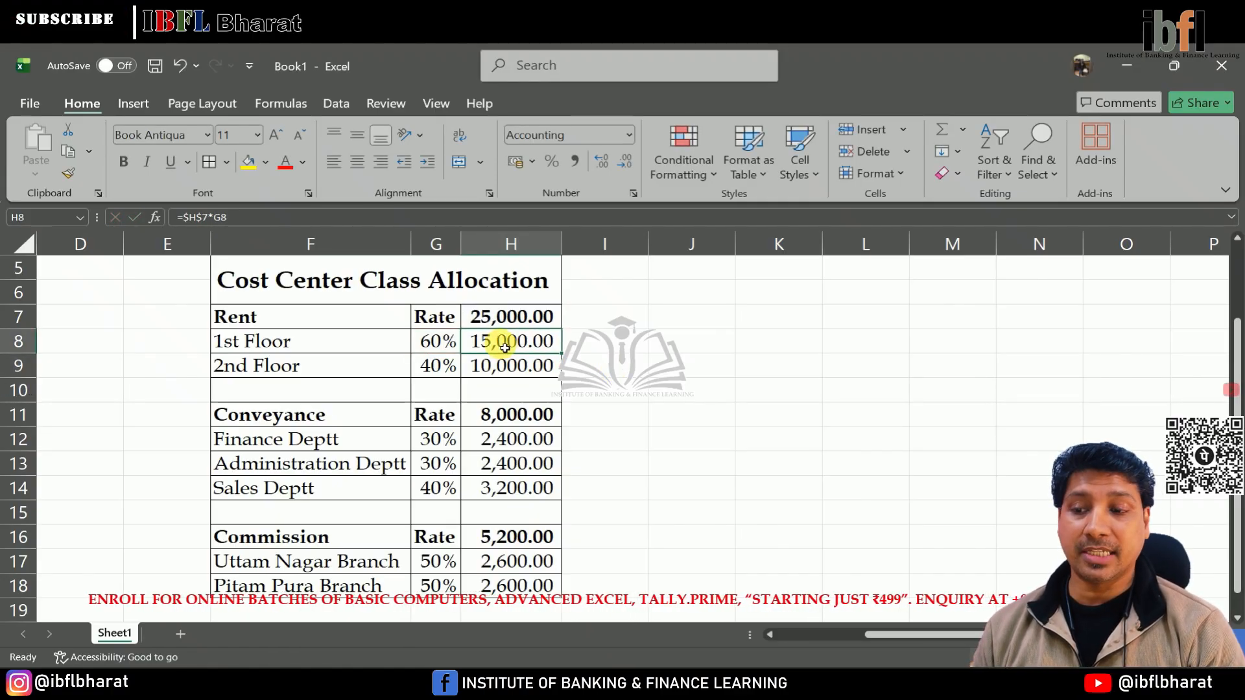
{"action": "double_click", "coordinate": [502, 369]}
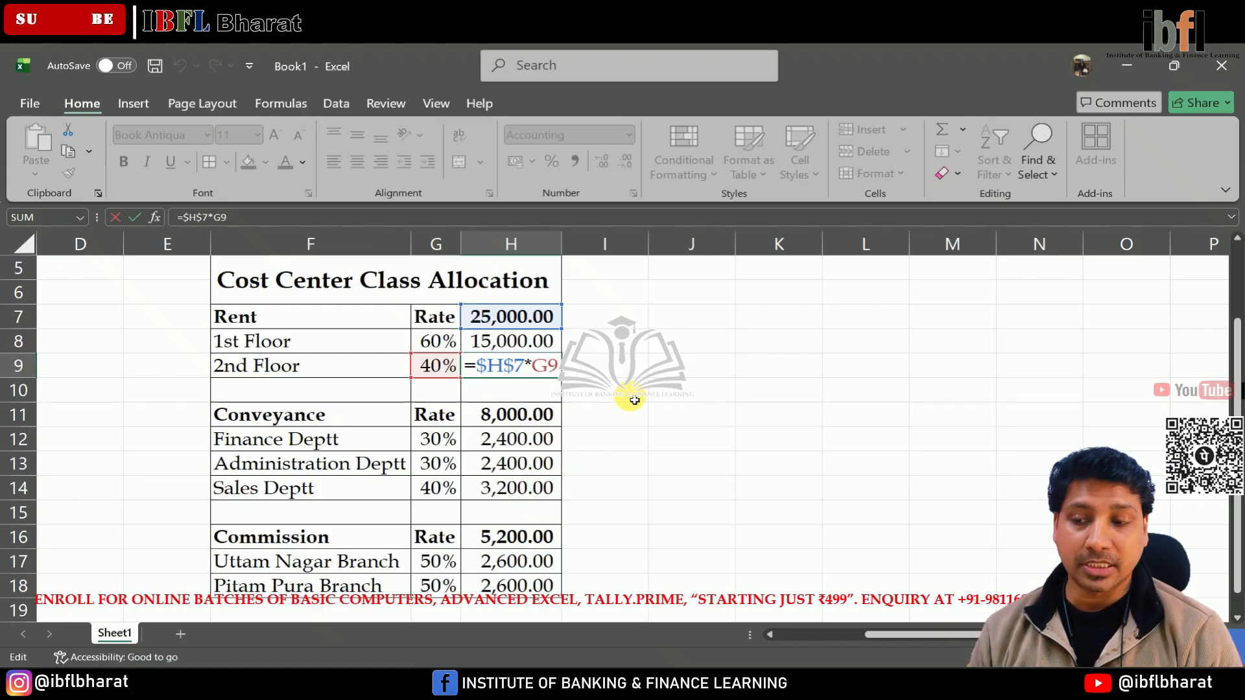
{"action": "key", "text": "Return"}
{"action": "key", "text": "Up"}
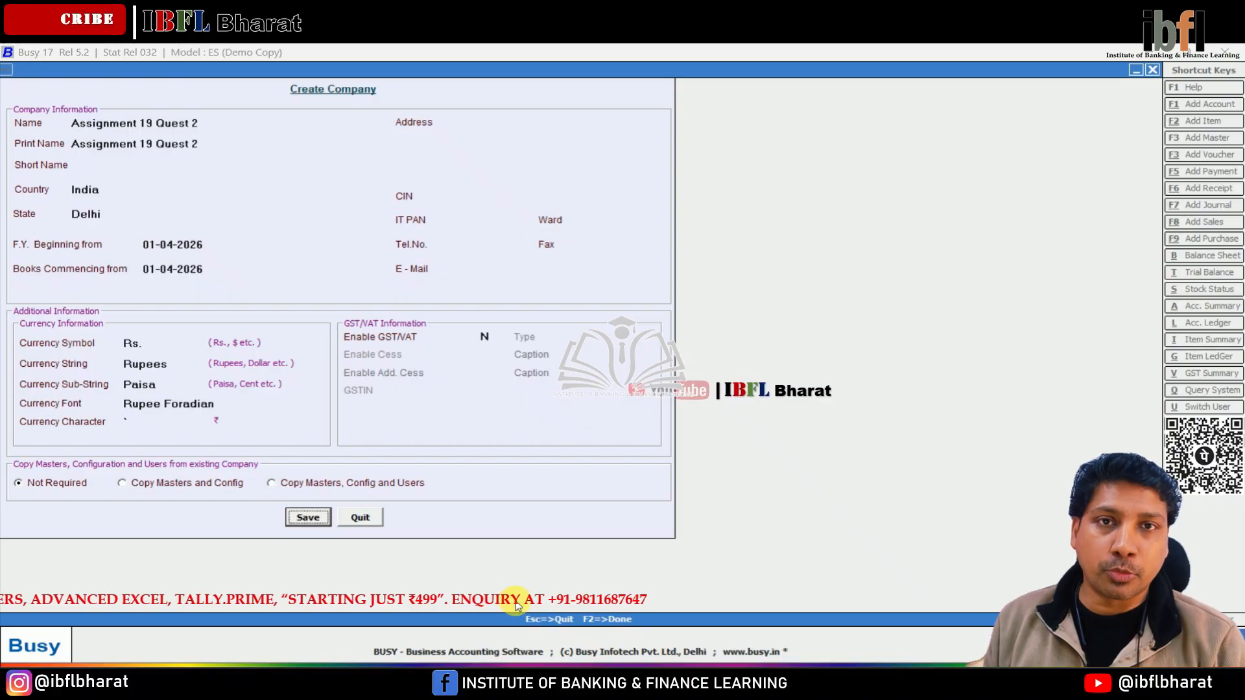
Switch to Busy and save the new company Assignment 19 Quest 2.
{"action": "key", "text": "Return"}
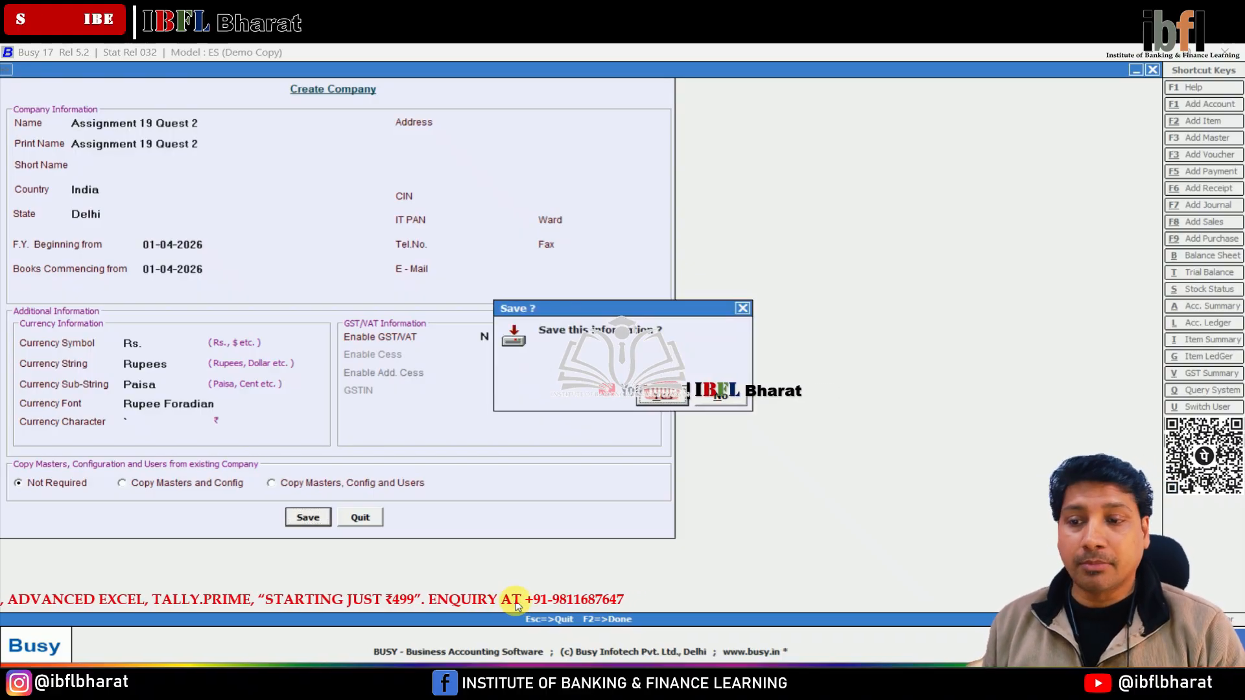
{"action": "key", "text": "Return"}
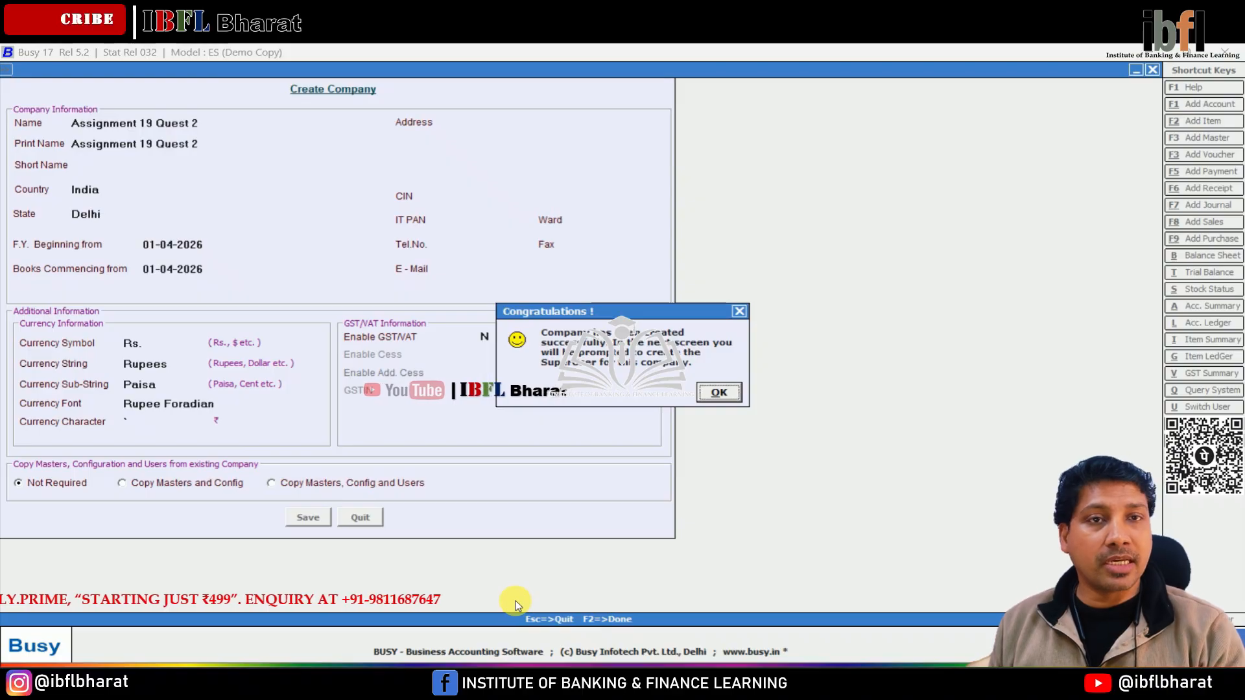
{"action": "key", "text": "Return"}
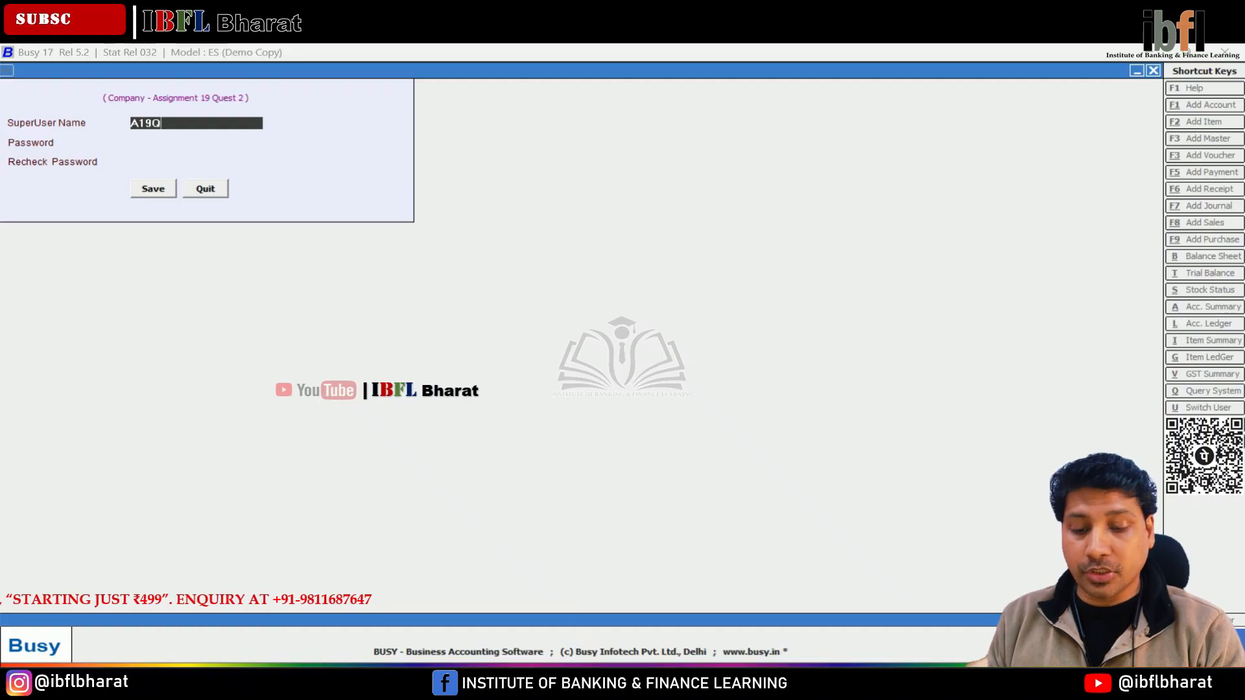
Set up the company's superuser with a user name and password, re-entering the password to confirm.
{"action": "type", "text": "A19Q2"}
{"action": "key", "text": "Return"}
{"action": "key", "text": "Return"}
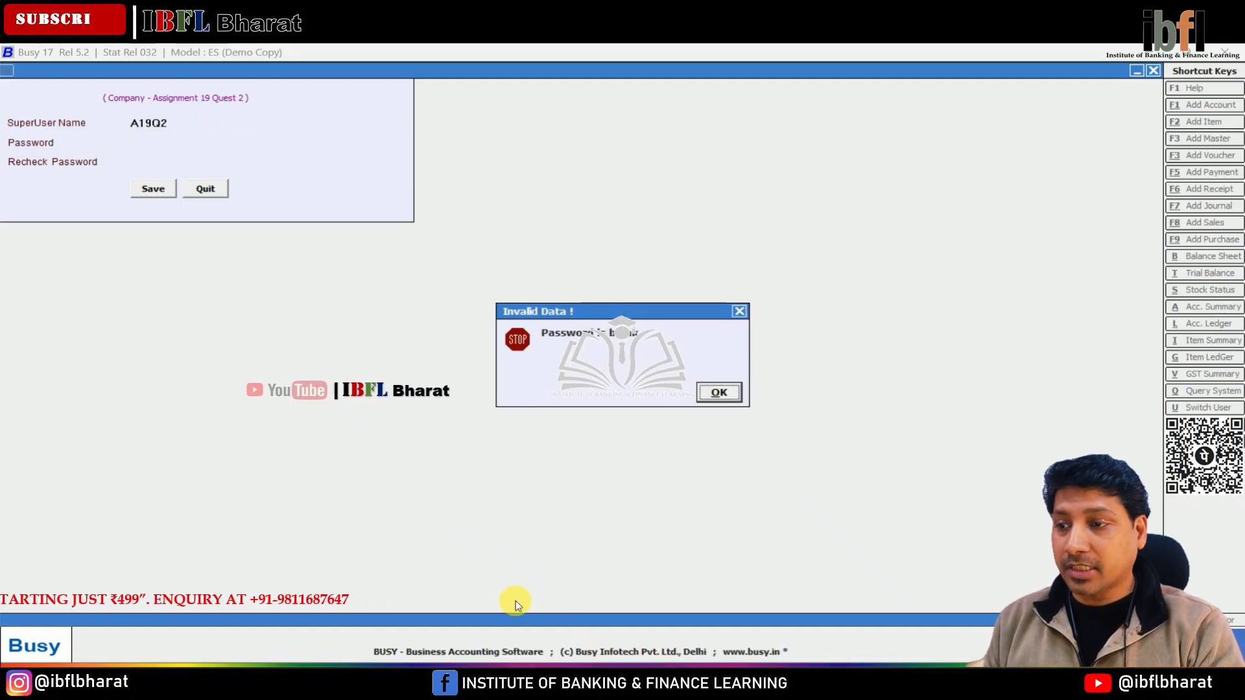
{"action": "key", "text": "Return"}
{"action": "type", "text": "***"}
{"action": "key", "text": "Return"}
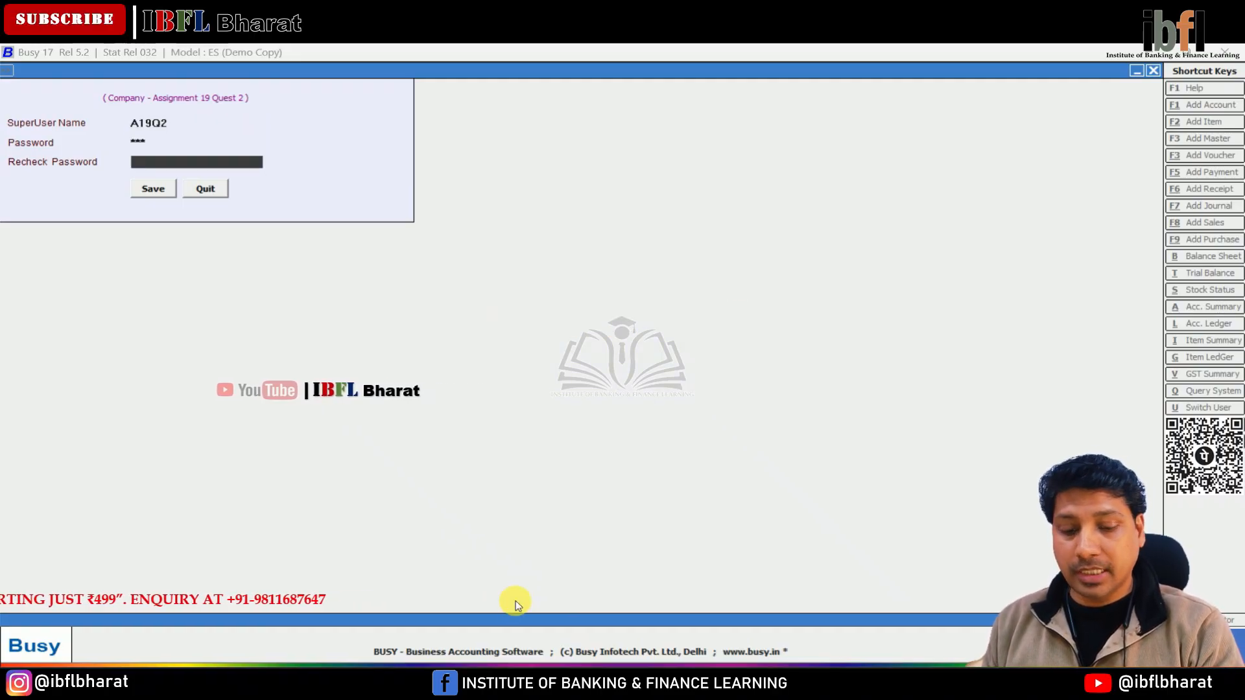
{"action": "key", "text": "Return"}
{"action": "key", "text": "Return"}
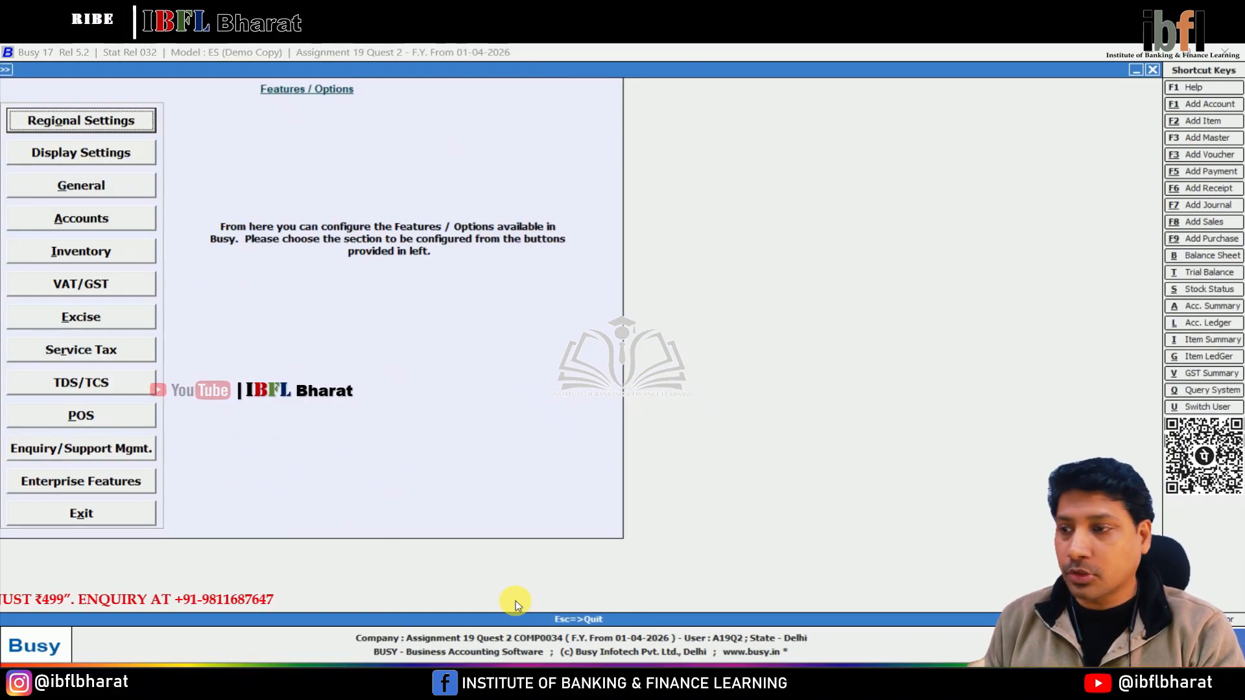
Enable the Cost Centres option in the Accounts feature settings and save it.
{"action": "key", "text": "Return"}
{"action": "key", "text": "Escape"}
{"action": "key", "text": "Down"}
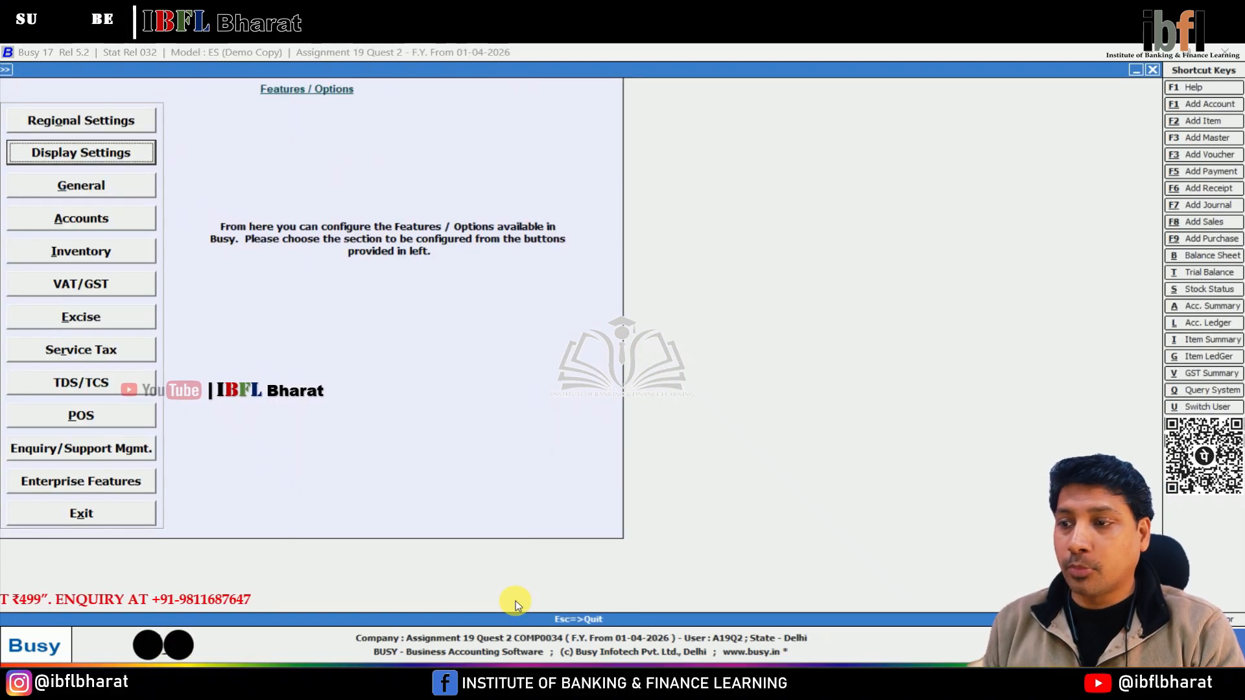
{"action": "key", "text": "Down"}
{"action": "key", "text": "Down"}
{"action": "key", "text": "Down"}
{"action": "key", "text": "Up"}
{"action": "key", "text": "Return"}
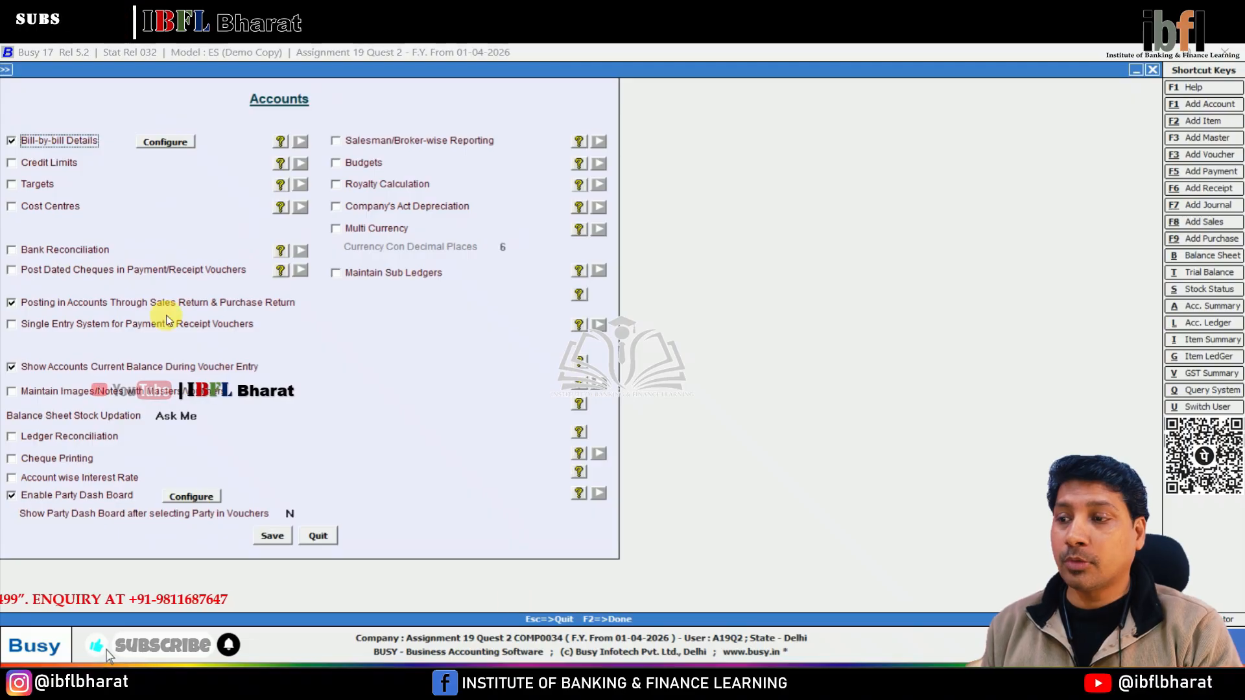
{"action": "left_click", "coordinate": [19, 205]}
{"action": "left_click", "coordinate": [419, 534]}
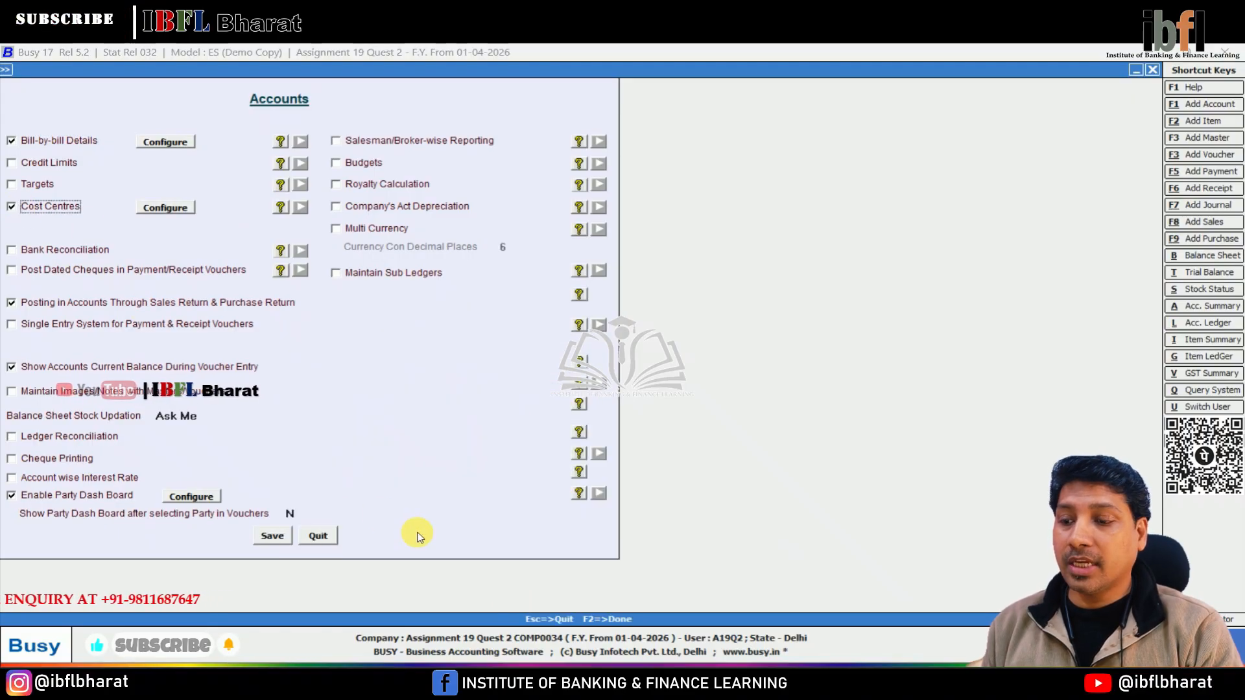
{"action": "left_click", "coordinate": [273, 536]}
{"action": "key", "text": "Escape"}
{"action": "key", "text": "Escape"}
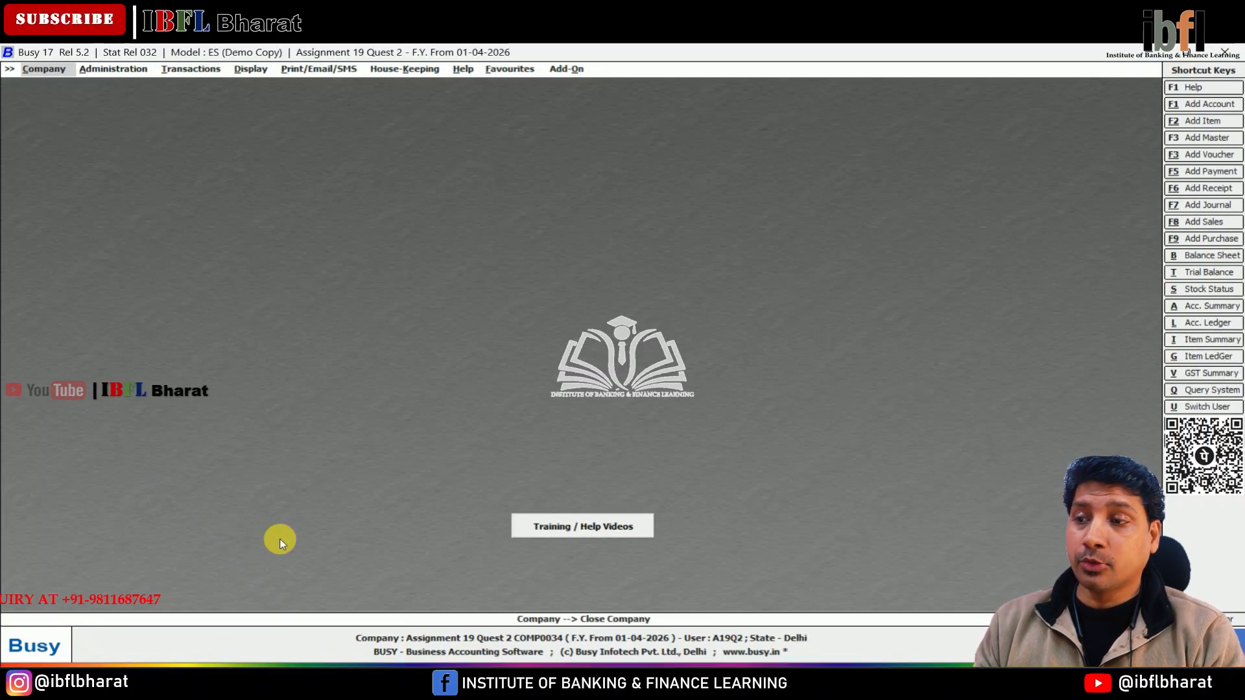
Modify the Office Rent account to allocate amounts to cost centres and save it.
{"action": "key", "text": "Return"}
{"action": "key", "text": "Return"}
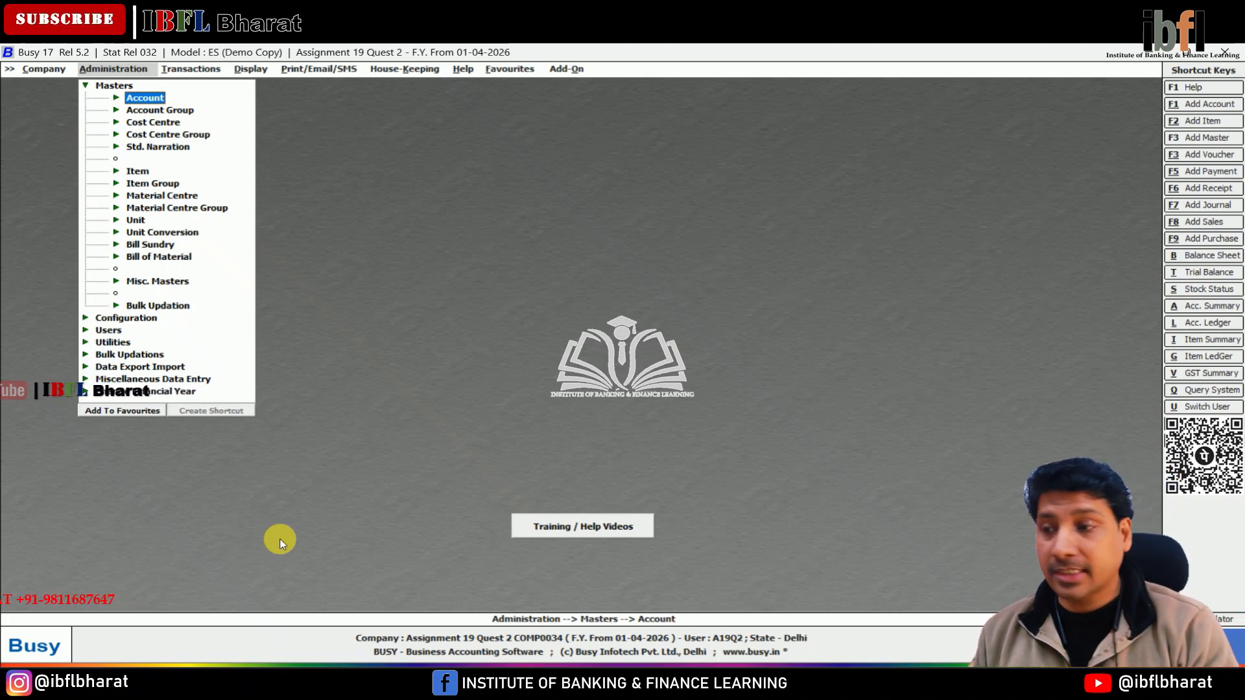
{"action": "key", "text": "Return"}
{"action": "key", "text": "Down"}
{"action": "key", "text": "Return"}
{"action": "type", "text": "rent"}
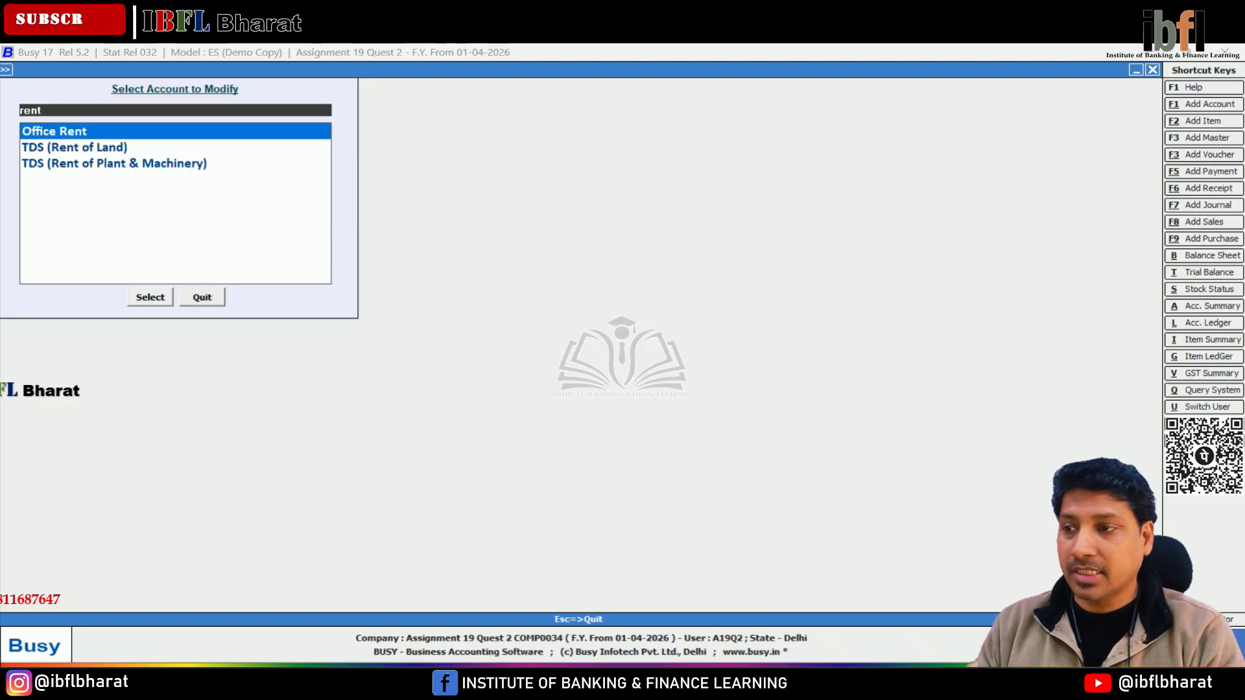
{"action": "key", "text": "Return"}
{"action": "key", "text": "Return"}
{"action": "key", "text": "F2"}
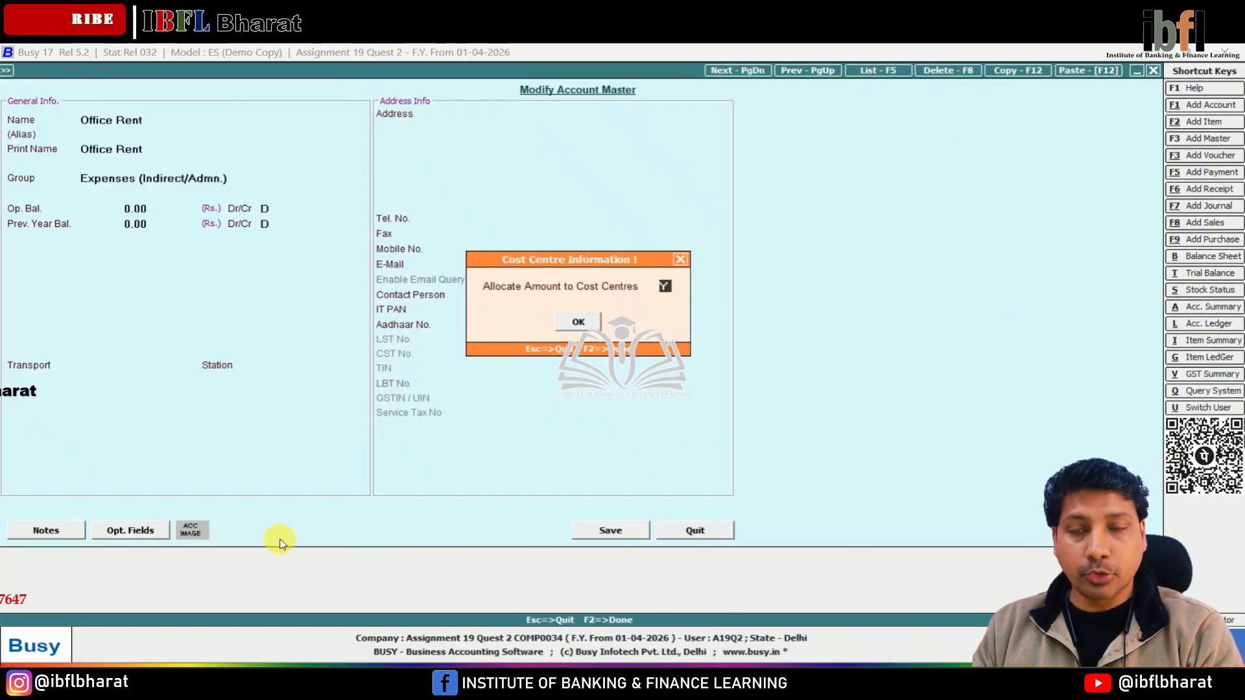
{"action": "key", "text": "Return"}
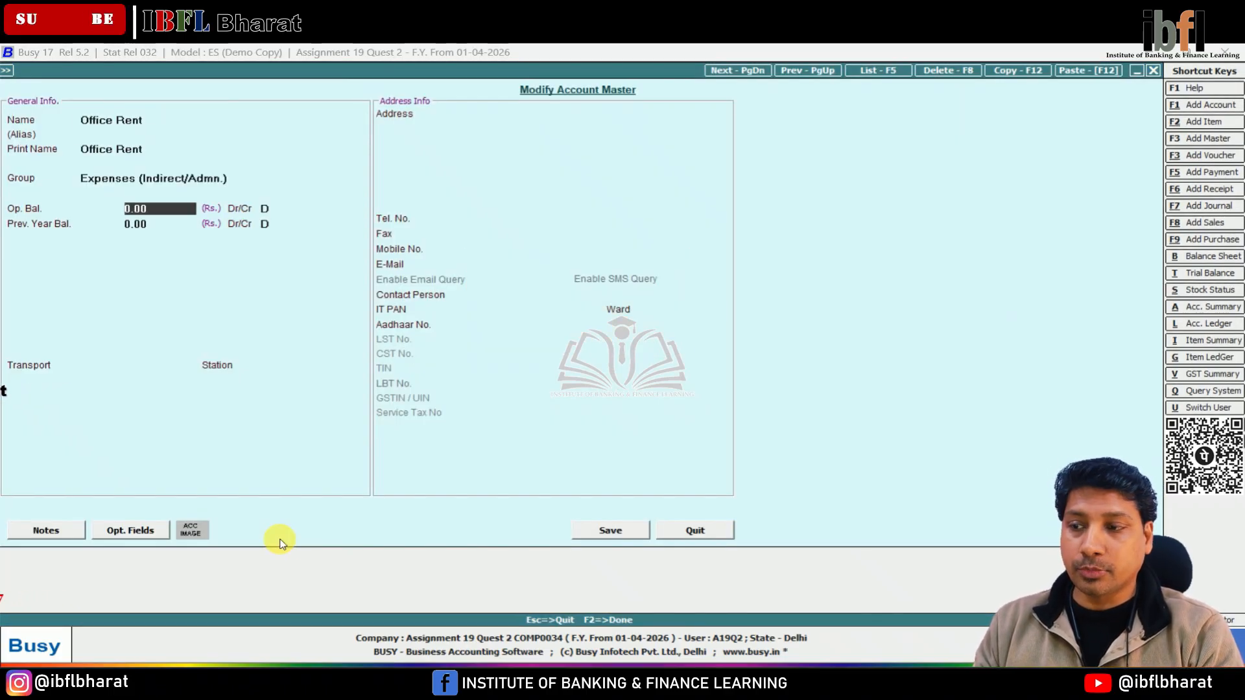
{"action": "key", "text": "F2"}
{"action": "key", "text": "Return"}
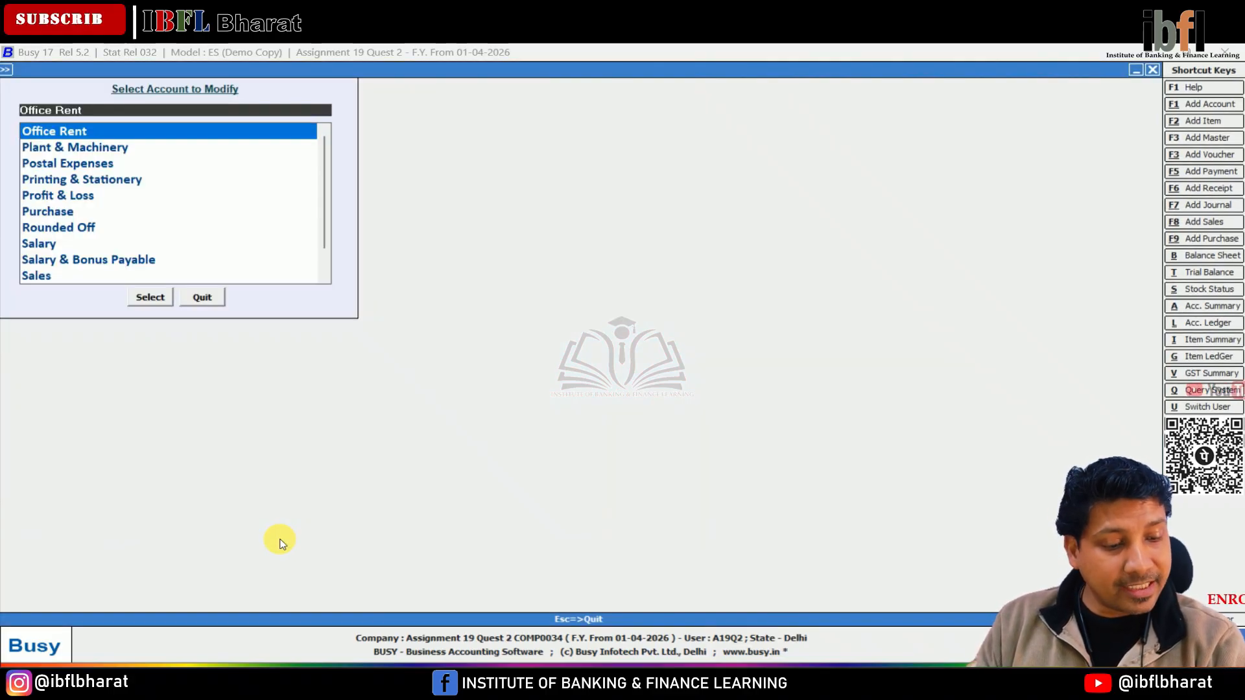
Modify the Conveyance Expenses account to allocate amounts to cost centres and save it.
{"action": "type", "text": "ma"}
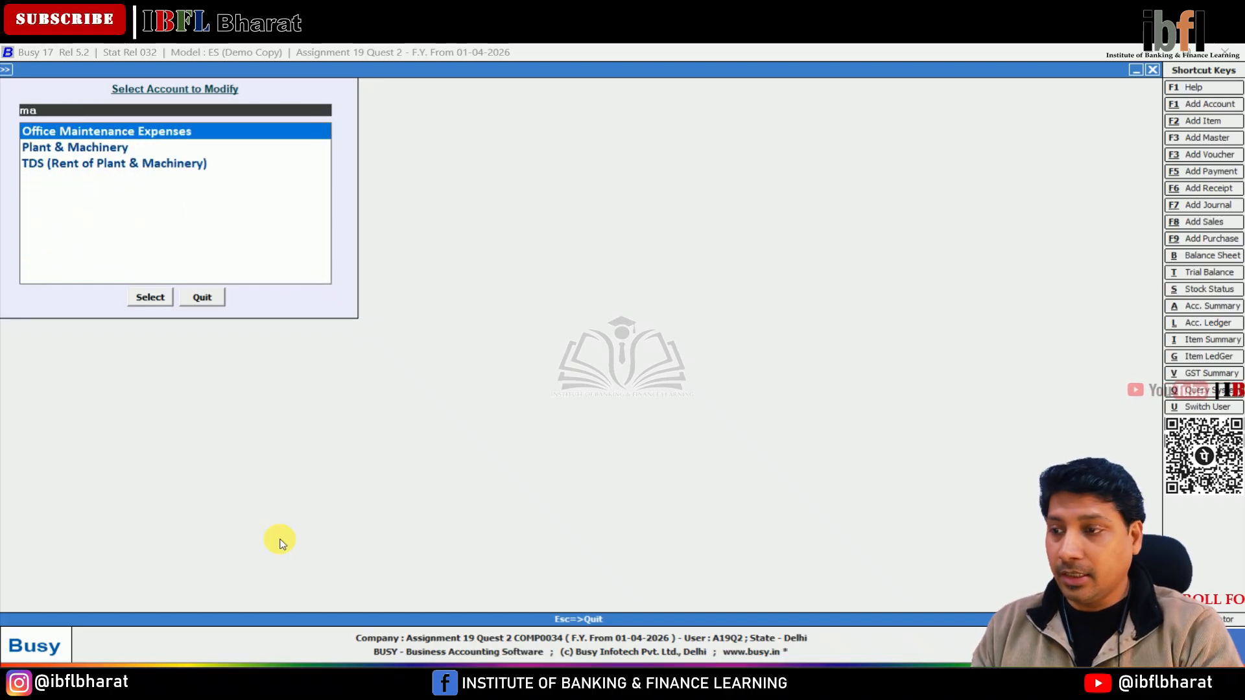
{"action": "key", "text": "BackSpace"}
{"action": "key", "text": "BackSpace"}
{"action": "type", "text": "con"}
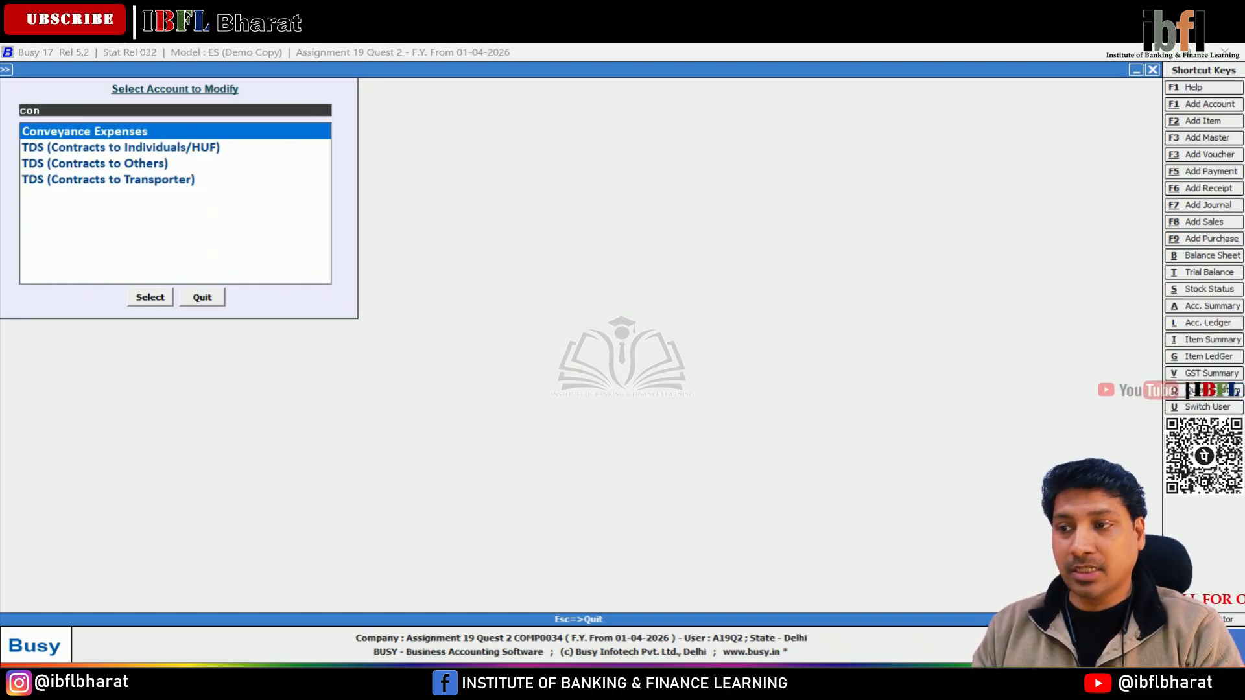
{"action": "key", "text": "Return"}
{"action": "key", "text": "Return"}
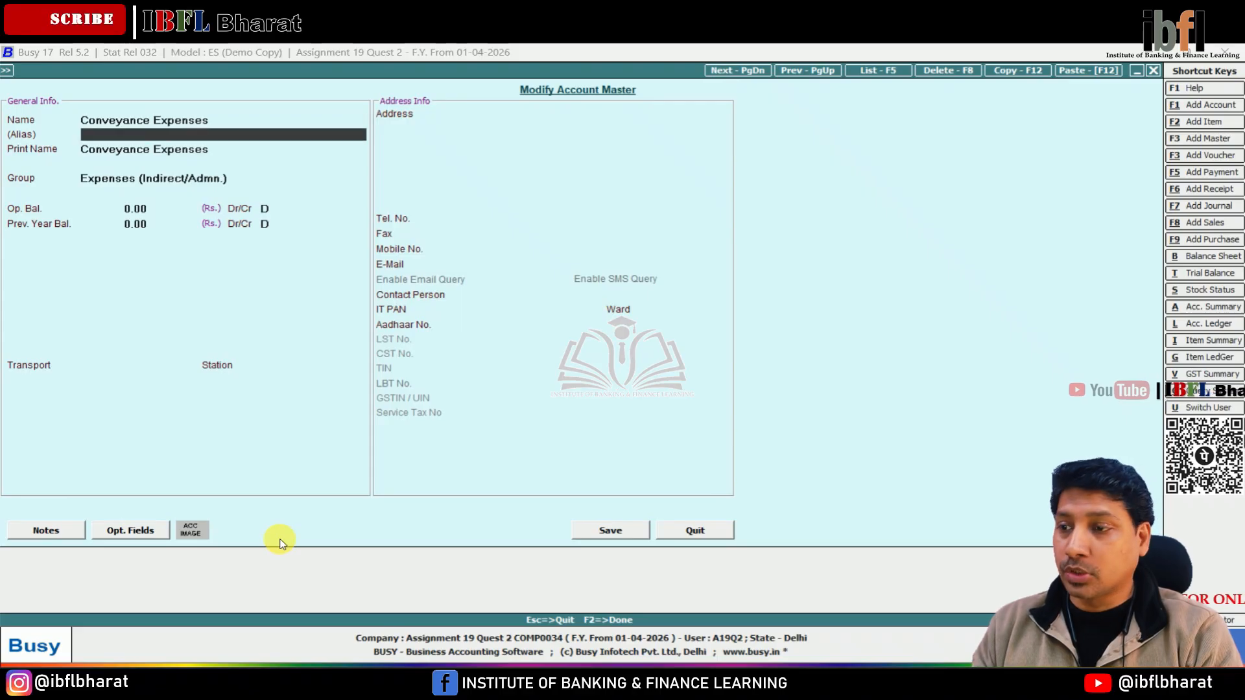
{"action": "key", "text": "Return"}
{"action": "key", "text": "Return"}
{"action": "key", "text": "Return"}
{"action": "key", "text": "Return"}
{"action": "key", "text": "F2"}
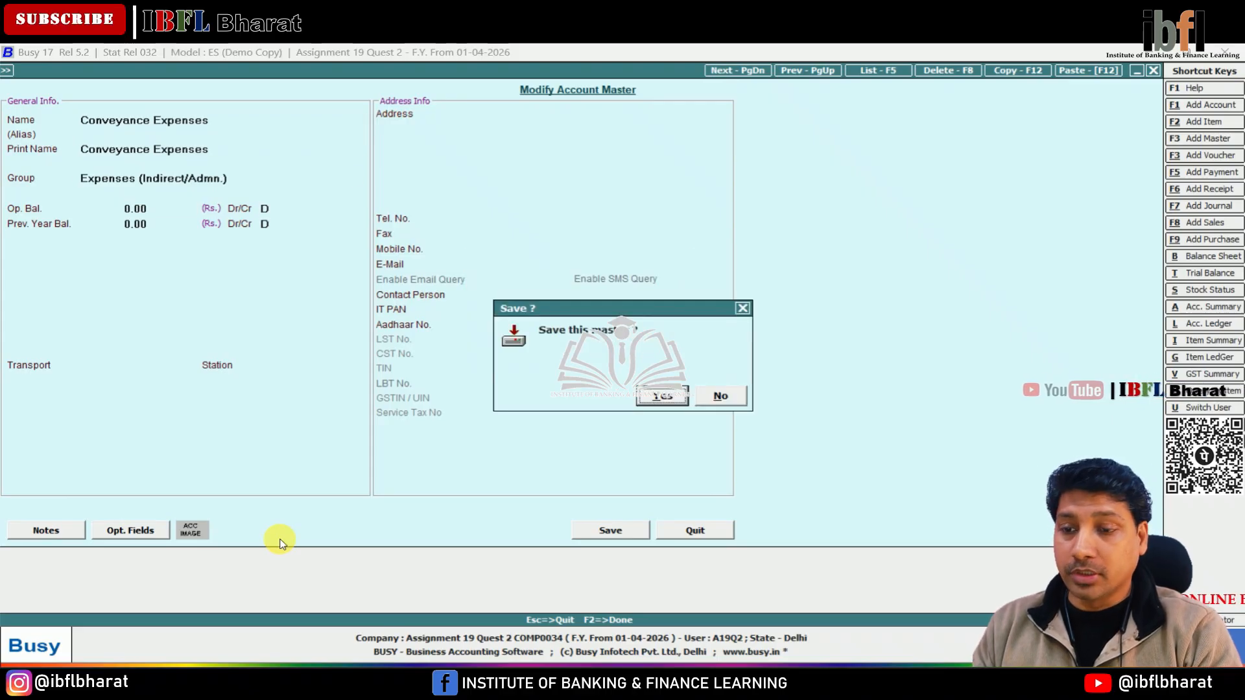
{"action": "key", "text": "Return"}
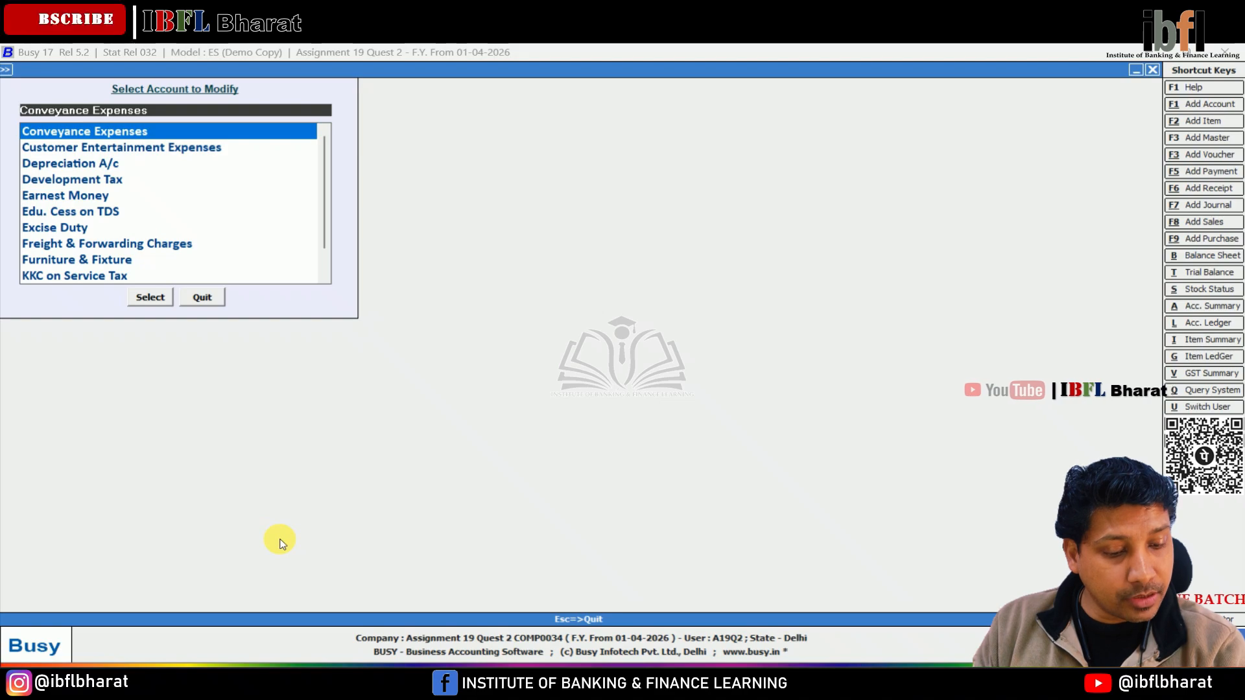
Start adding a new account named Incentive Expenses.
{"action": "type", "text": "com"}
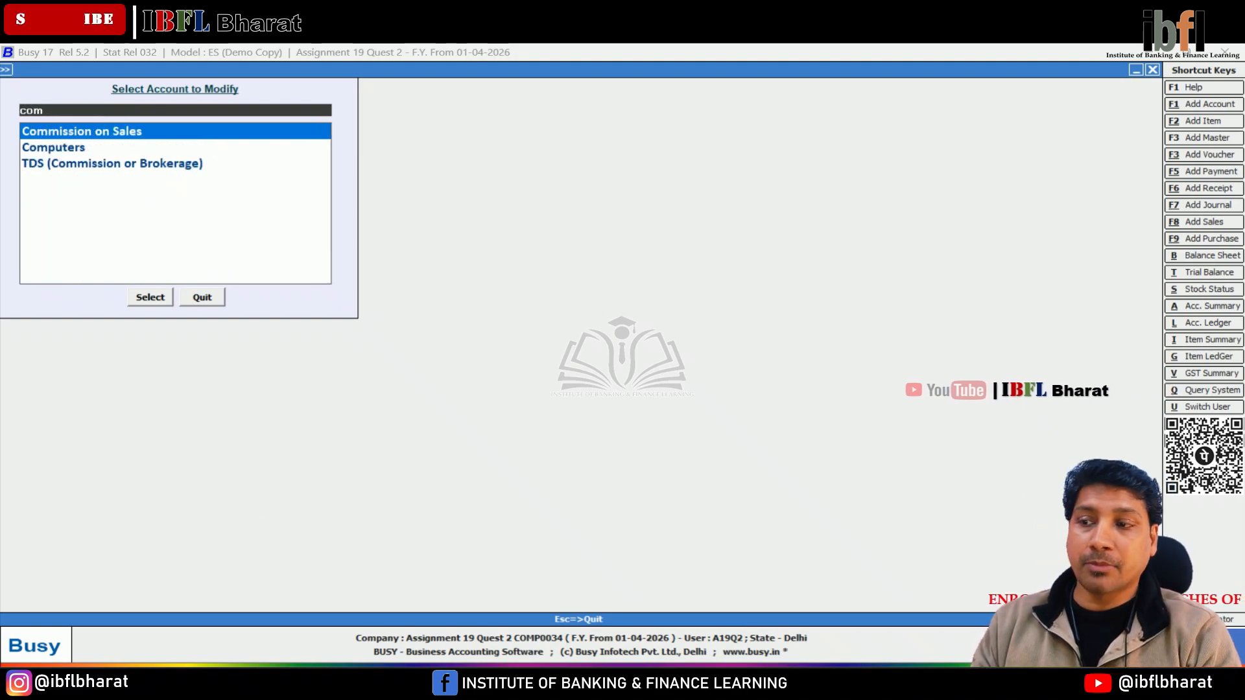
{"action": "key", "text": "Escape"}
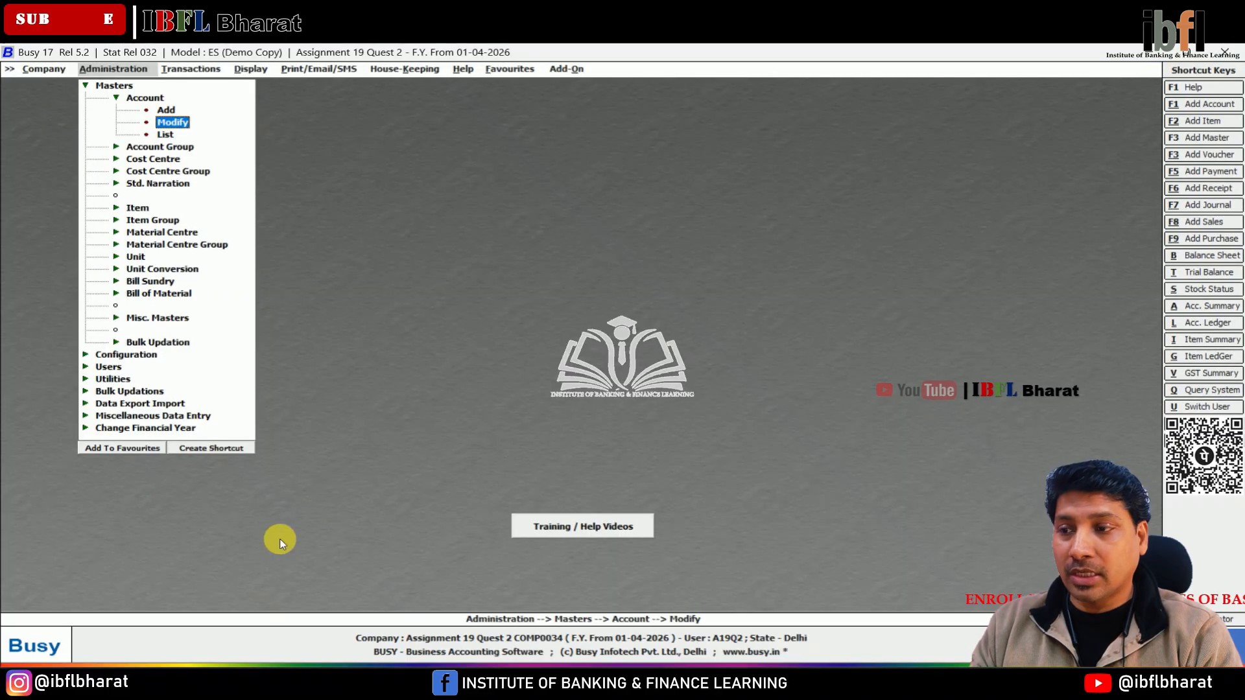
{"action": "key", "text": "Up"}
{"action": "key", "text": "Return"}
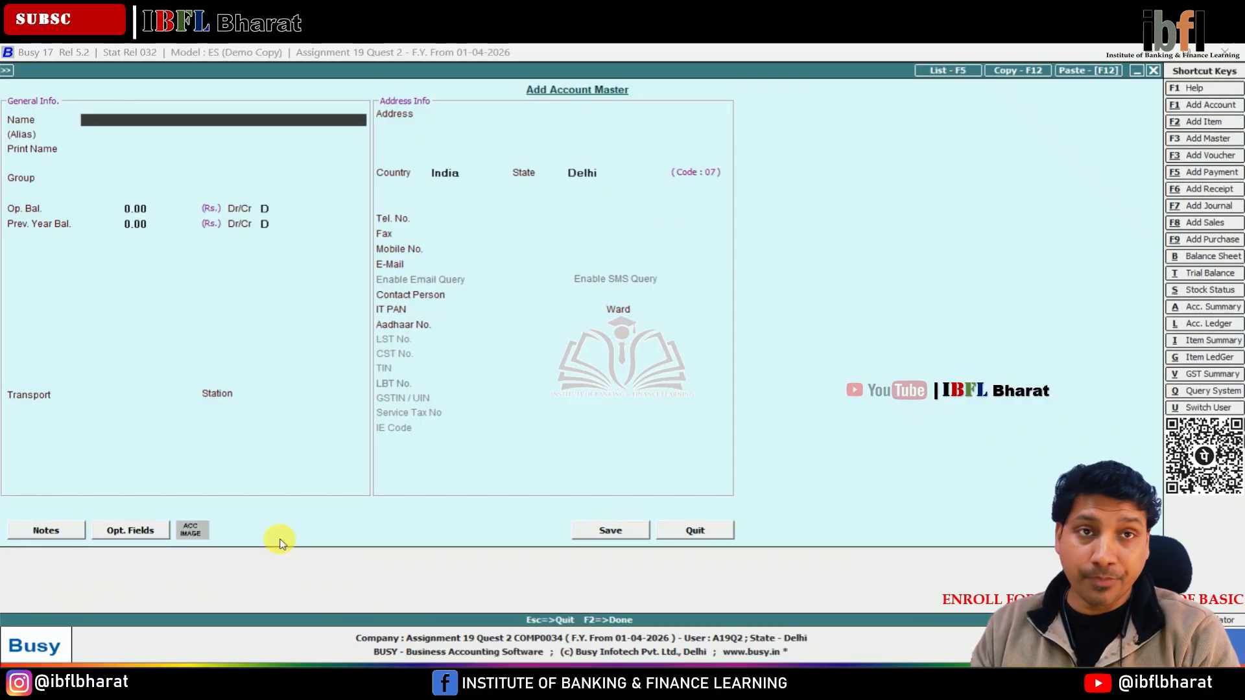
{"action": "type", "text": "Incentive Exoenses"}
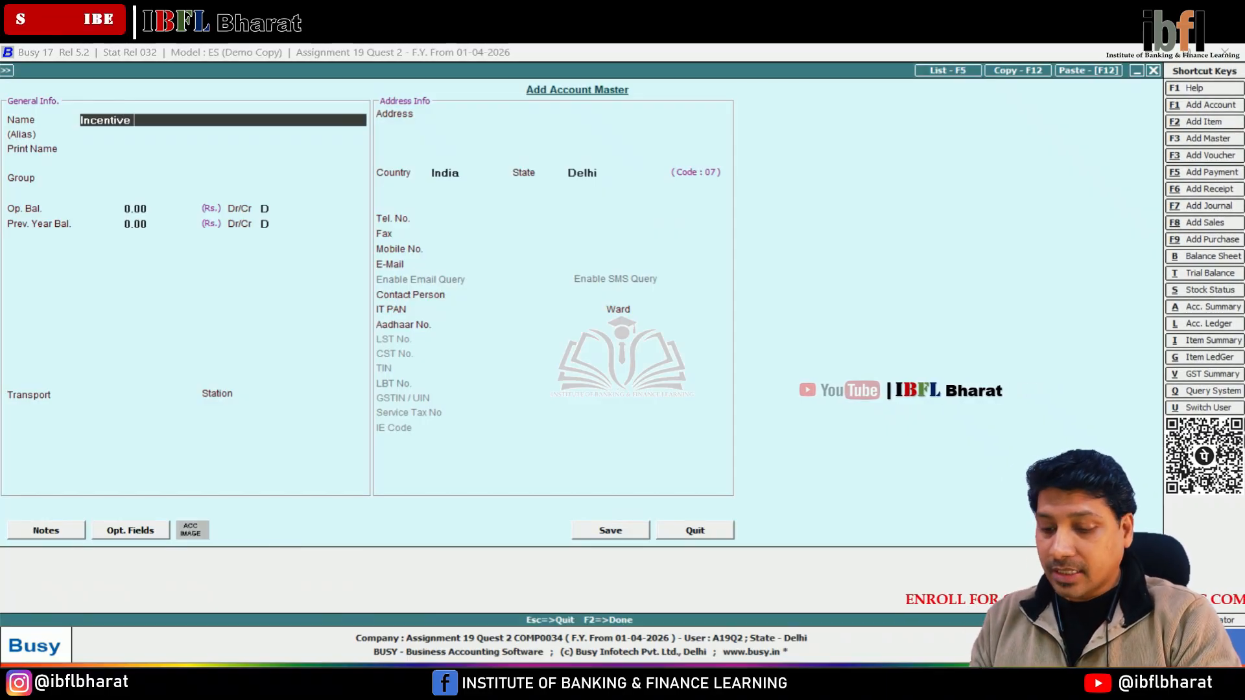
{"action": "key", "text": "Return"}
{"action": "key", "text": "Up"}
{"action": "key", "text": "Left"}
{"action": "key", "text": "Left"}
{"action": "key", "text": "Left"}
{"action": "key", "text": "Left"}
{"action": "key", "text": "Left"}
{"action": "key", "text": "BackSpace"}
{"action": "type", "text": "p"}
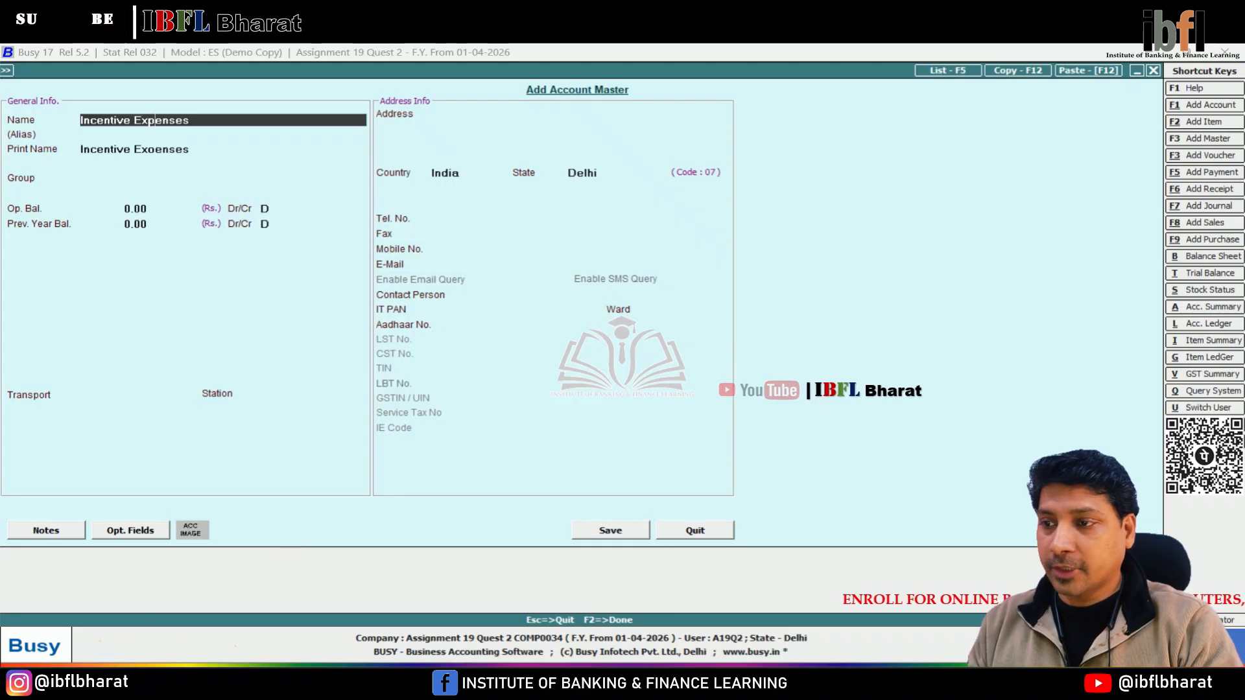
Put the account in the Expenses (Indirect/Admn.) group with cost centre allocation and save it.
{"action": "key", "text": "Return"}
{"action": "key", "text": "Return"}
{"action": "key", "text": "Return"}
{"action": "type", "text": "ind"}
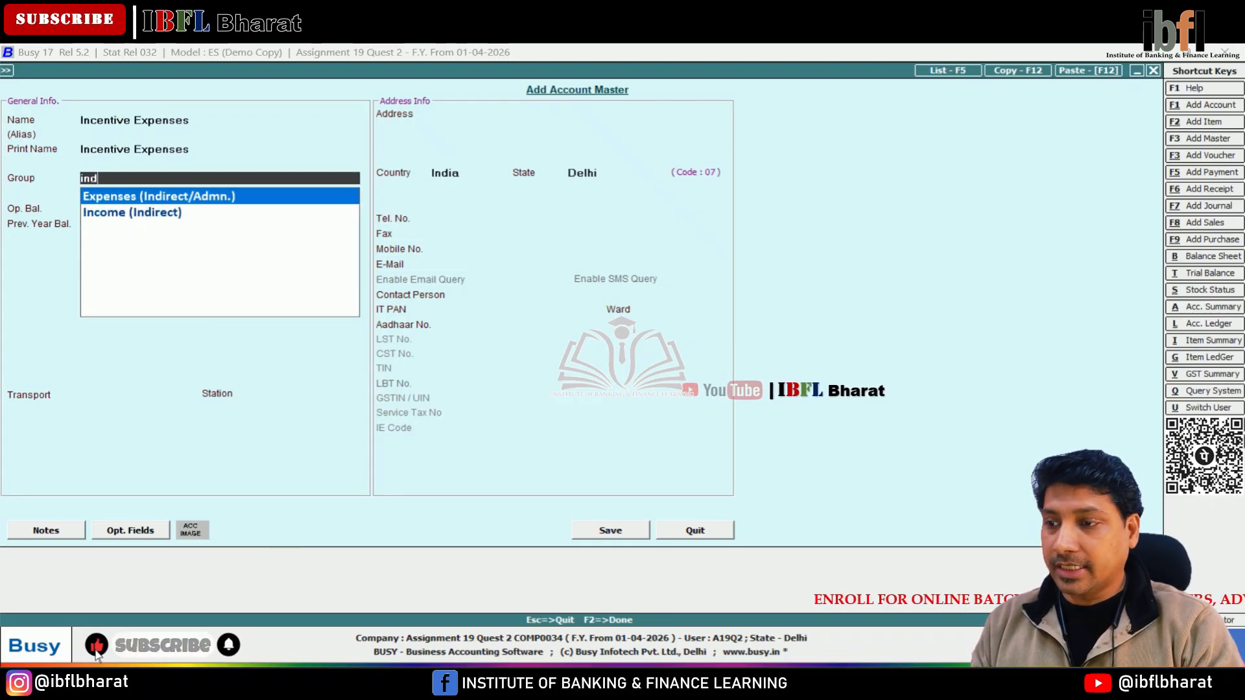
{"action": "key", "text": "Return"}
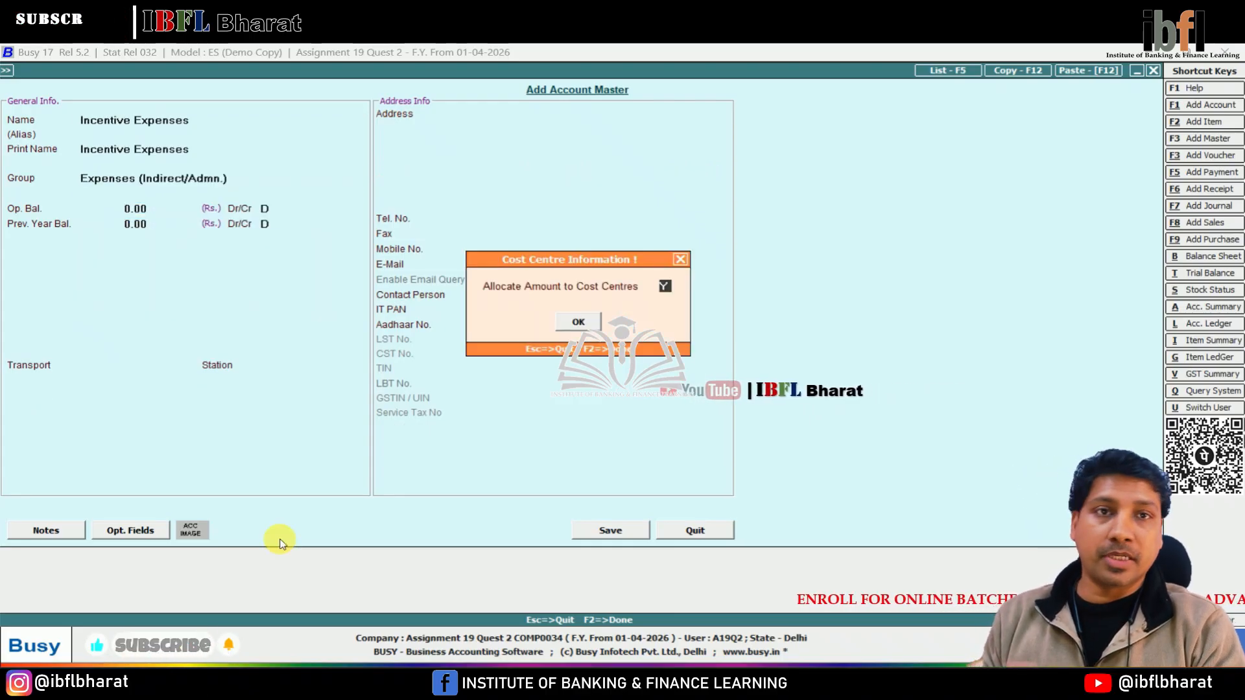
{"action": "key", "text": "Return"}
{"action": "key", "text": "Return"}
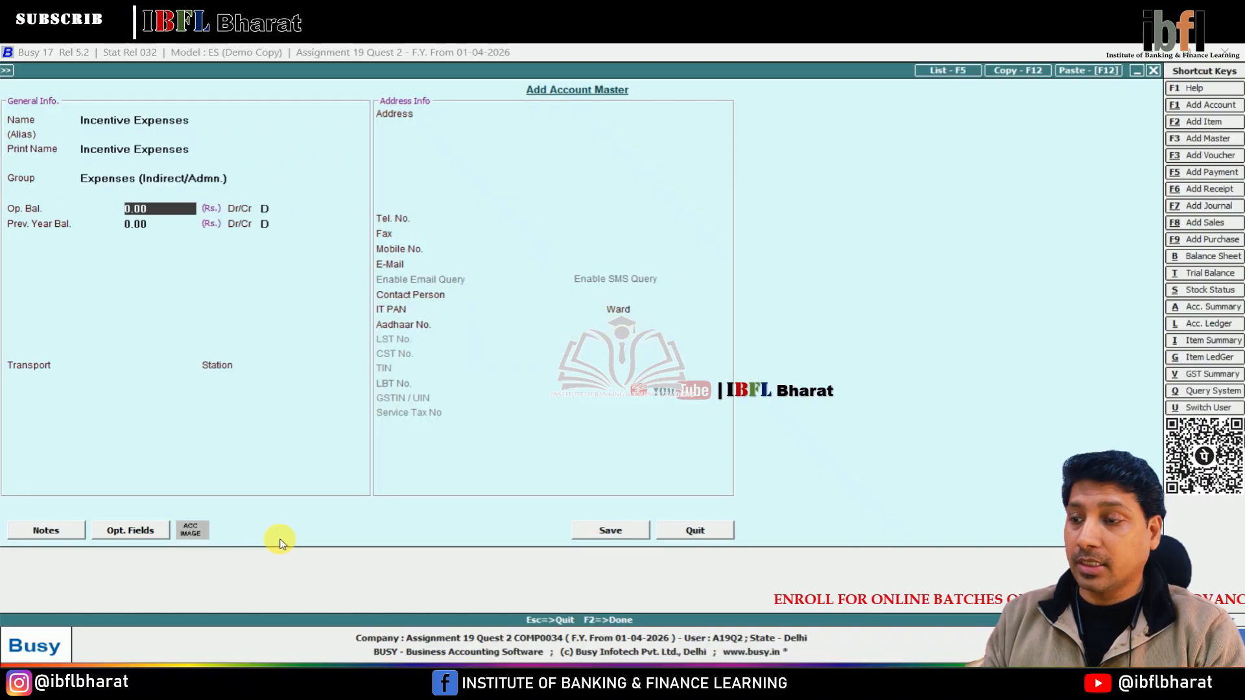
{"action": "key", "text": "F2"}
Open a new payment voucher dated 01-04-2026 and start a debit line.
{"action": "key", "text": "Return"}
{"action": "key", "text": "Escape"}
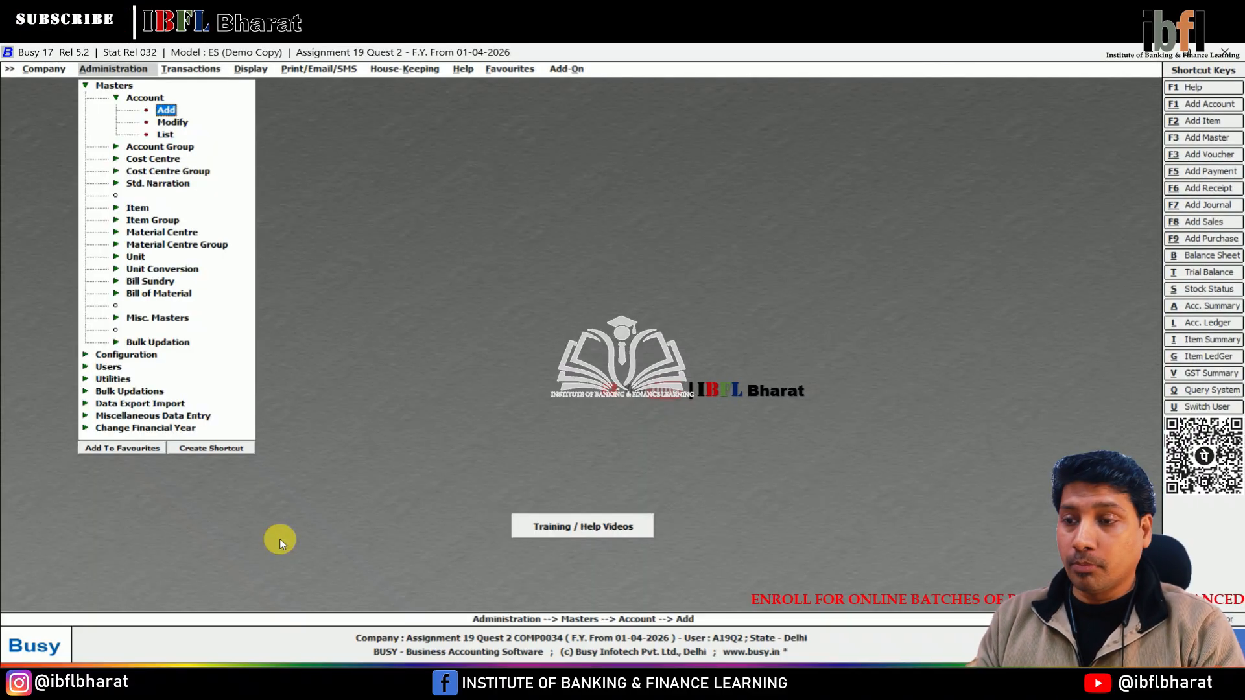
{"action": "key", "text": "Right"}
{"action": "key", "text": "Return"}
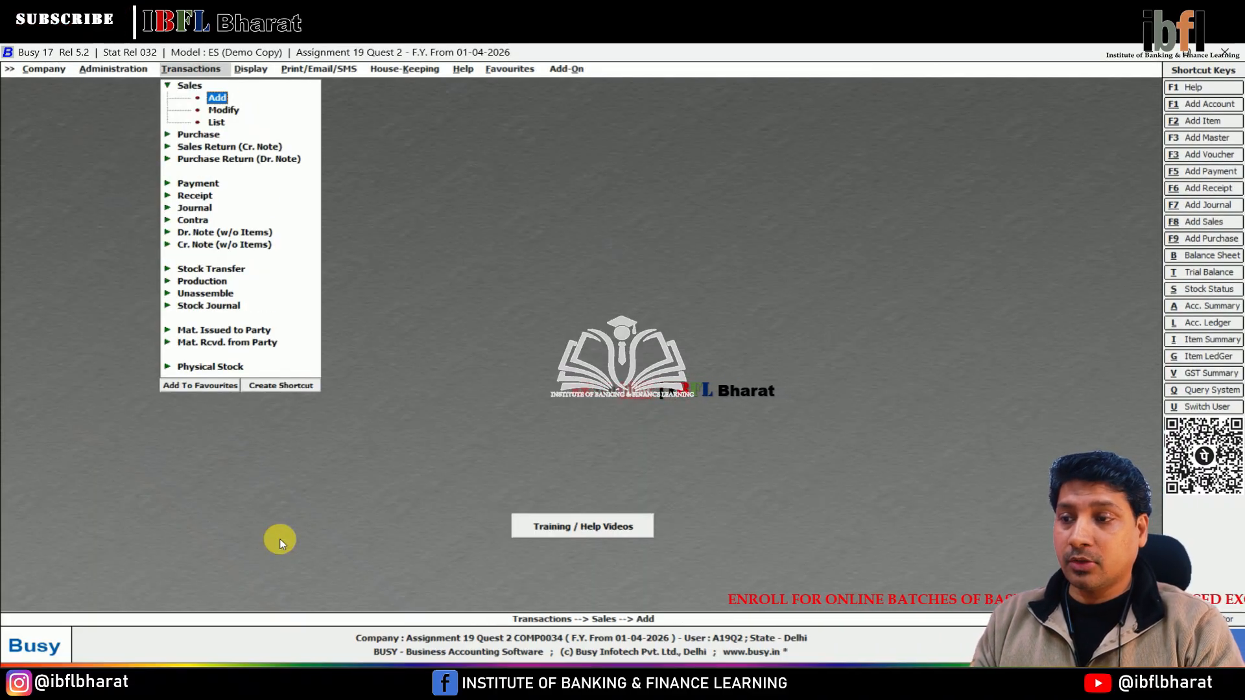
{"action": "key", "text": "Up"}
{"action": "key", "text": "Left"}
{"action": "key", "text": "Down"}
{"action": "key", "text": "Down"}
{"action": "key", "text": "Down"}
{"action": "key", "text": "Down"}
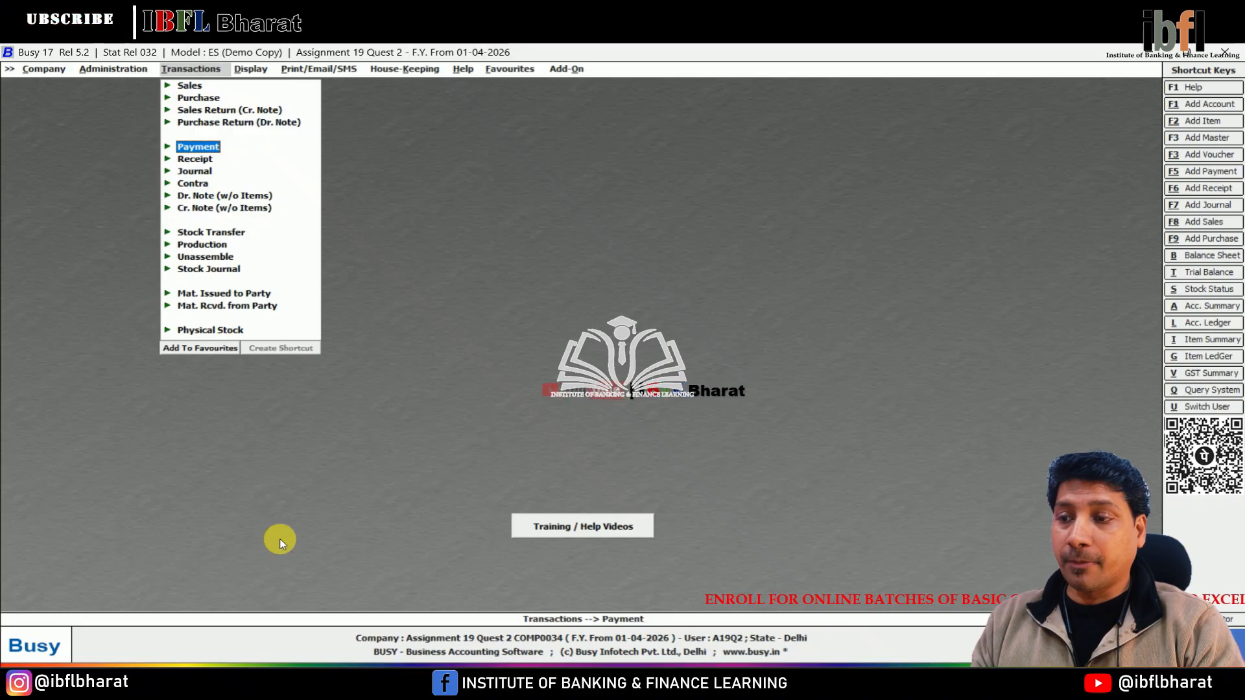
{"action": "key", "text": "Return"}
{"action": "key", "text": "Return"}
{"action": "key", "text": "Return"}
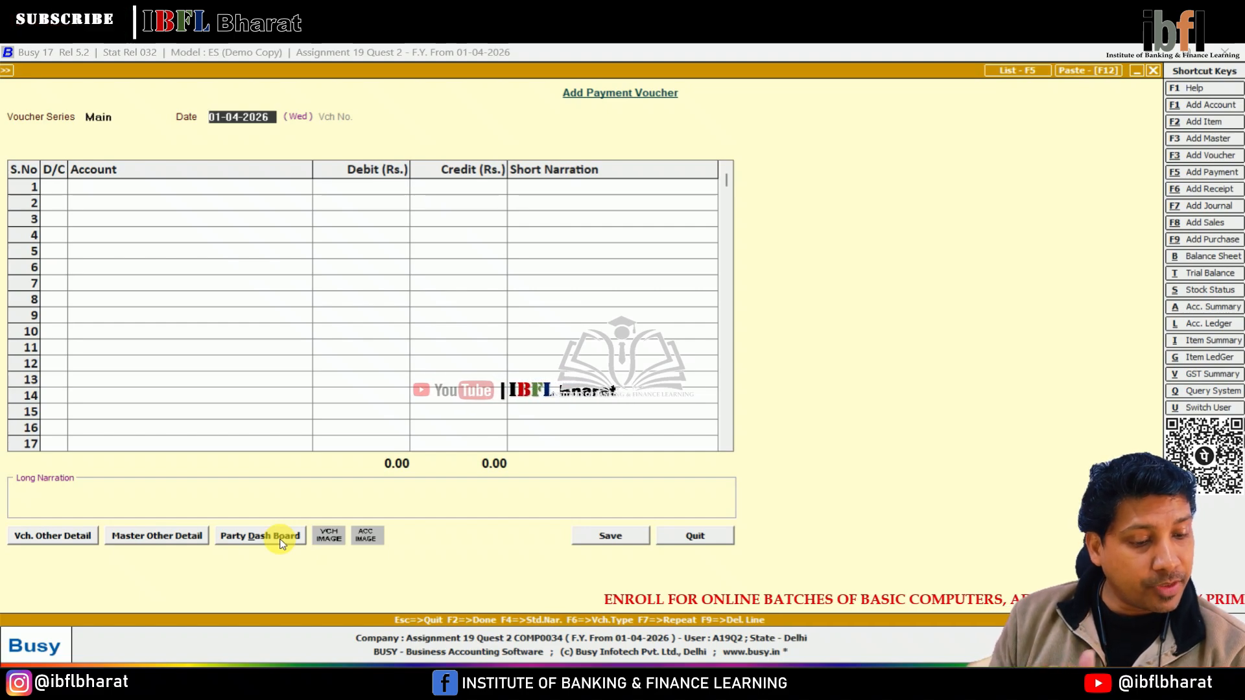
{"action": "key", "text": "Return"}
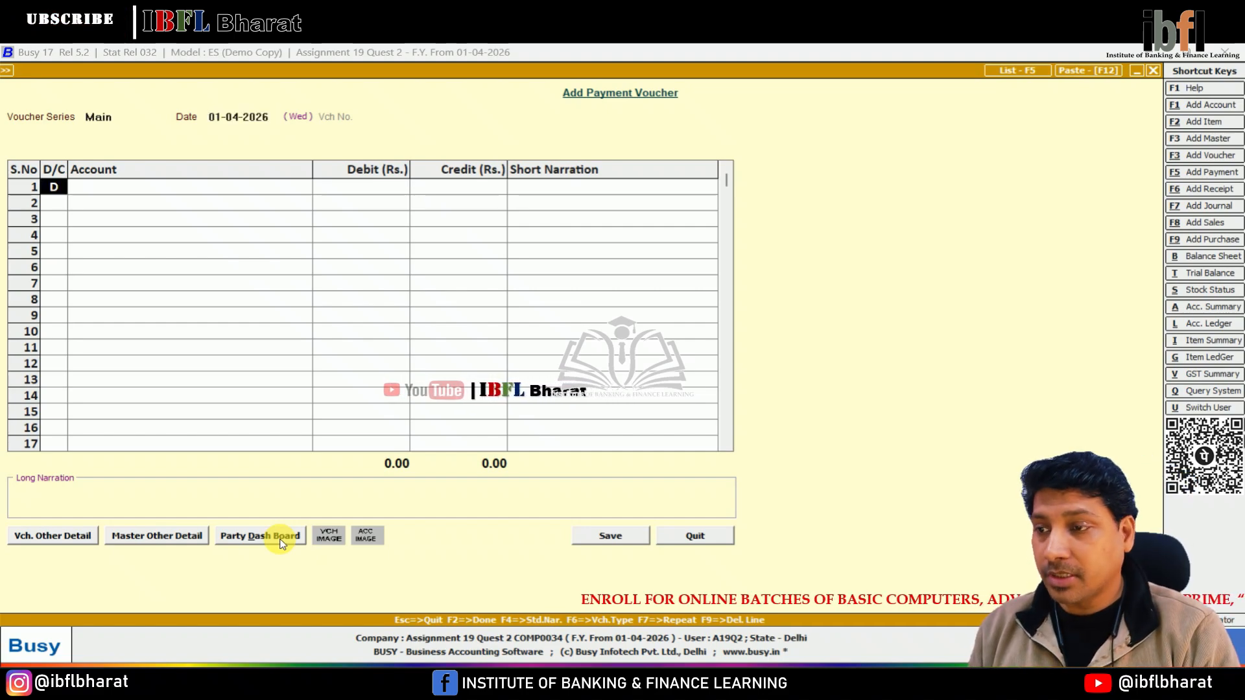
{"action": "key", "text": "Return"}
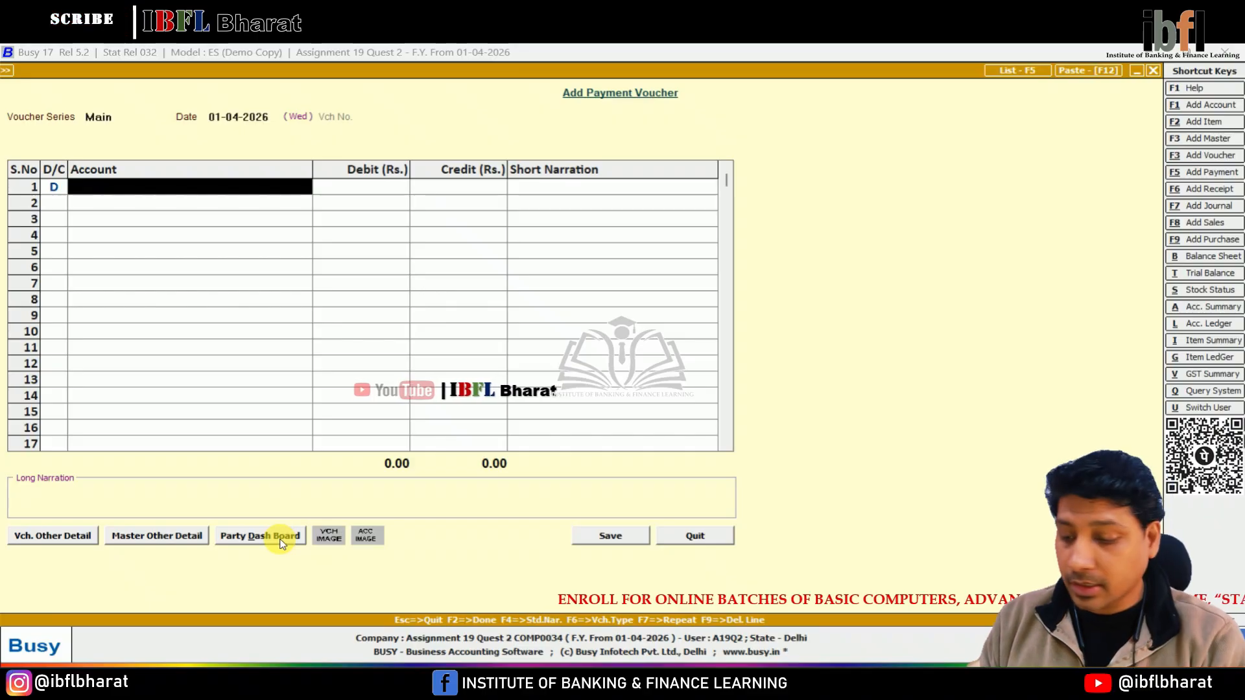
Debit Office Rent for 25000 in the payment voucher.
{"action": "type", "text": "off"}
{"action": "key", "text": "Down"}
{"action": "key", "text": "Down"}
{"action": "key", "text": "Return"}
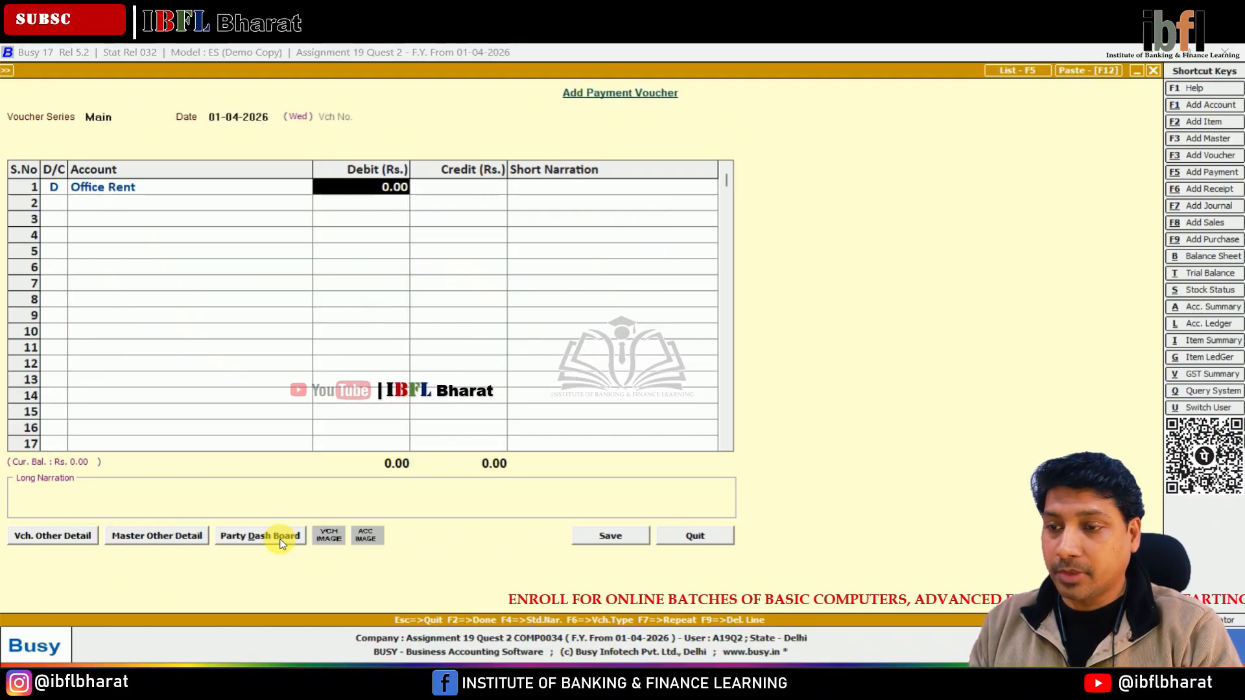
{"action": "type", "text": "25000"}
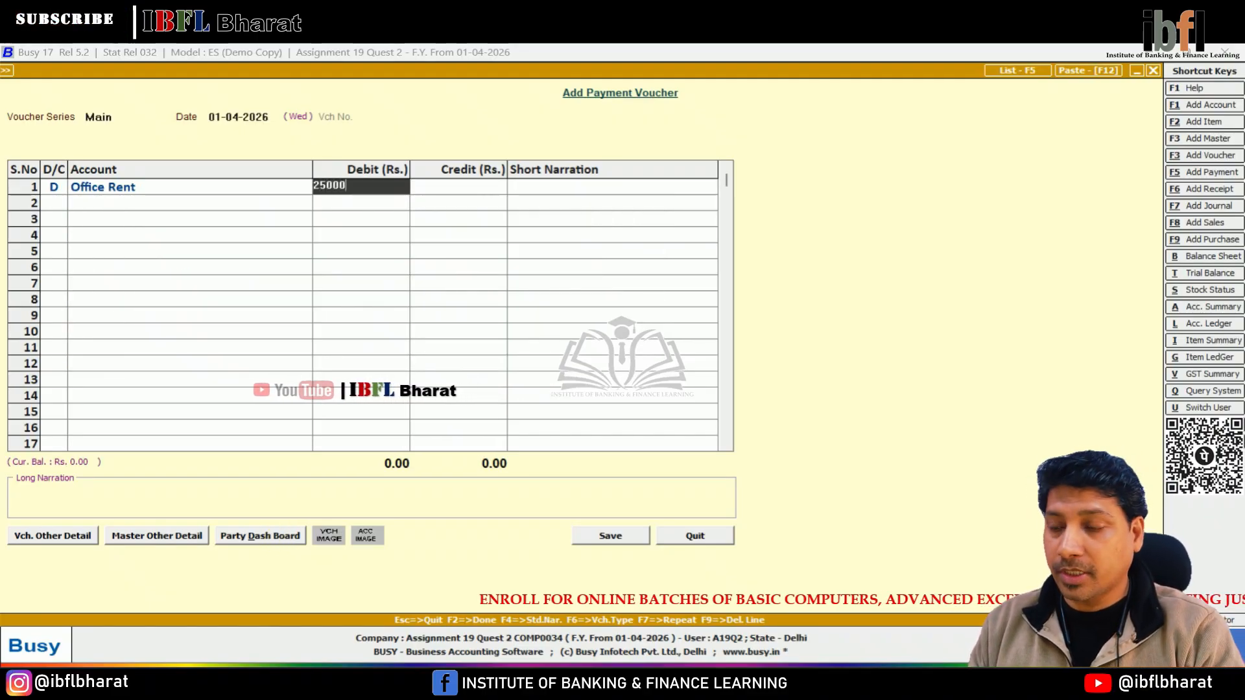
{"action": "key", "text": "Return"}
{"action": "key", "text": "Return"}
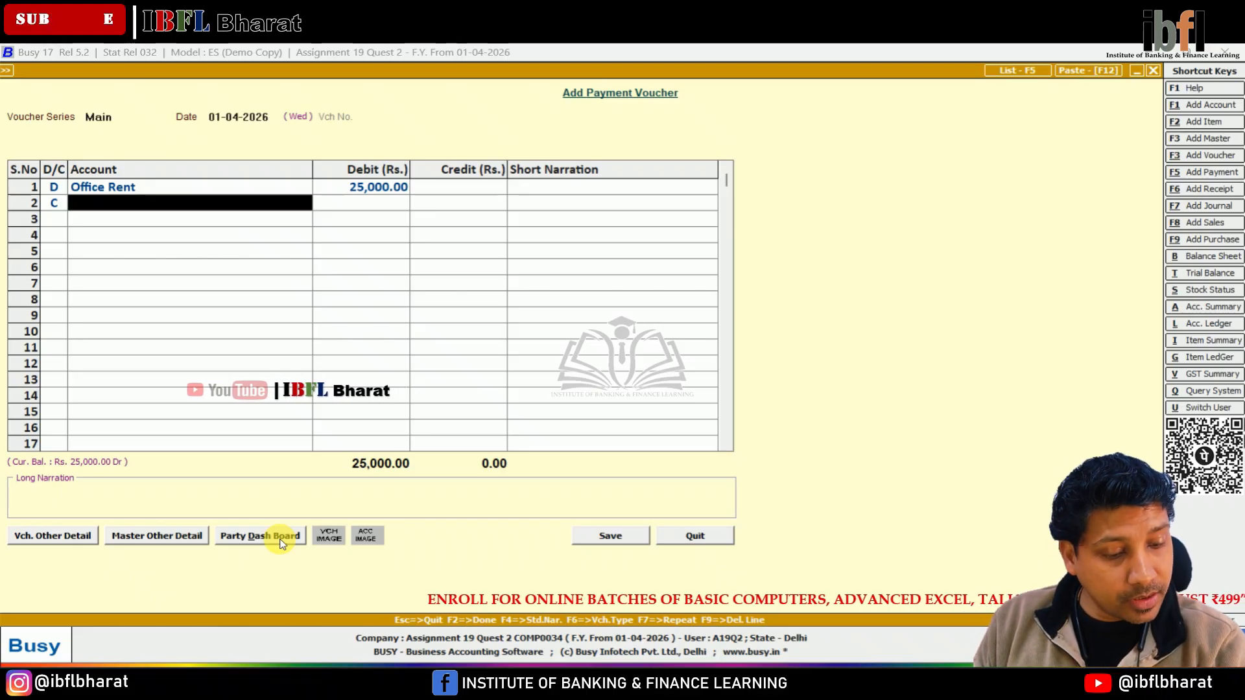
Credit Cash for the balancing amount and open the cost centre allocation for Office Rent.
{"action": "type", "text": "cash"}
{"action": "key", "text": "Return"}
{"action": "key", "text": "Return"}
{"action": "key", "text": "Return"}
{"action": "key", "text": "Return"}
{"action": "key", "text": "Return"}
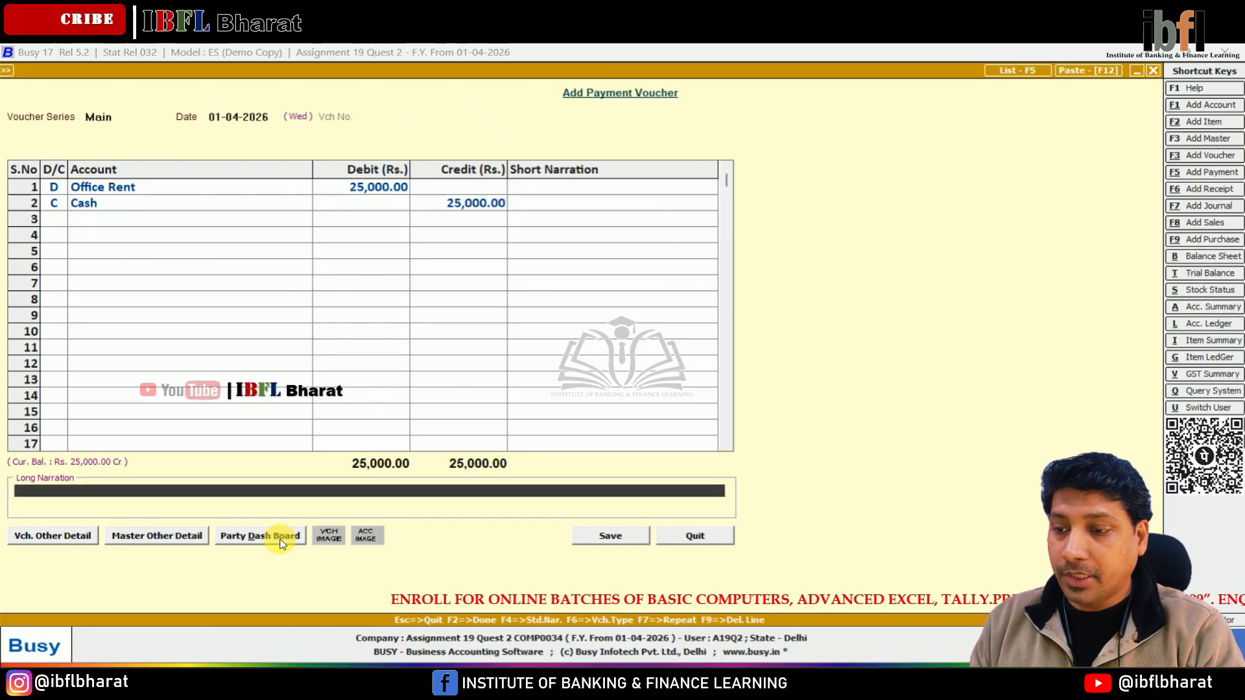
{"action": "key", "text": "y"}
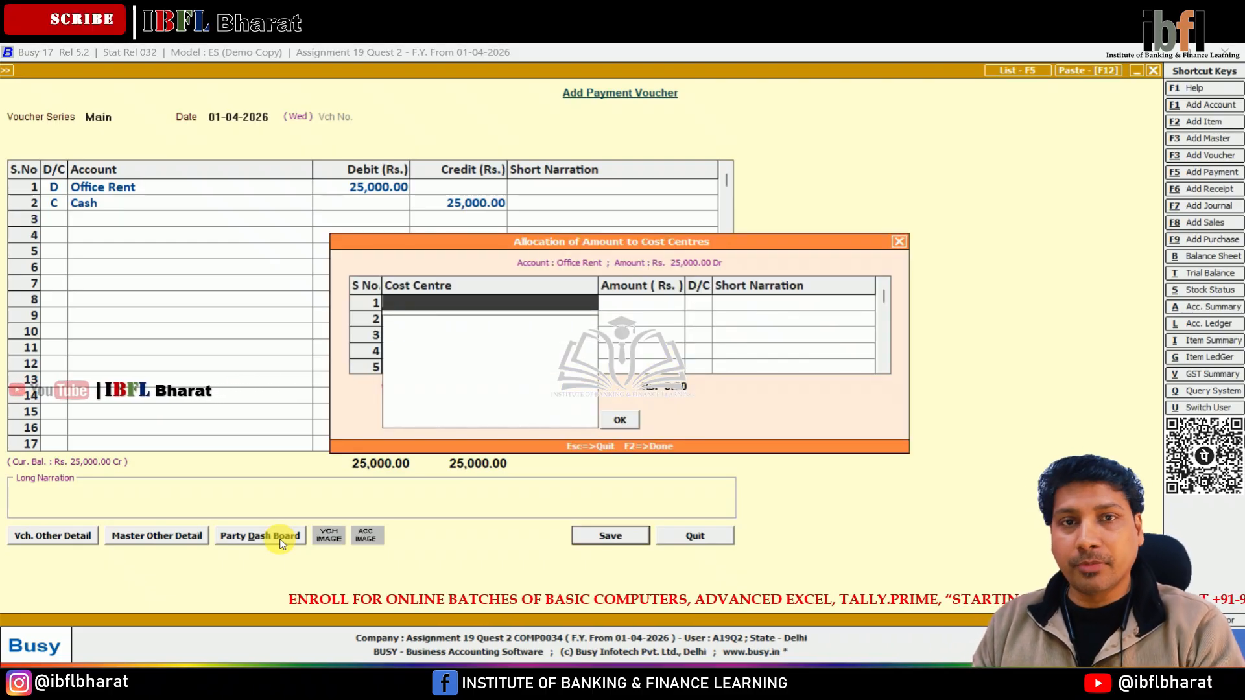
Create a new cost centre 1st Floor under a new cost centre group named Rent.
{"action": "key", "text": "F3"}
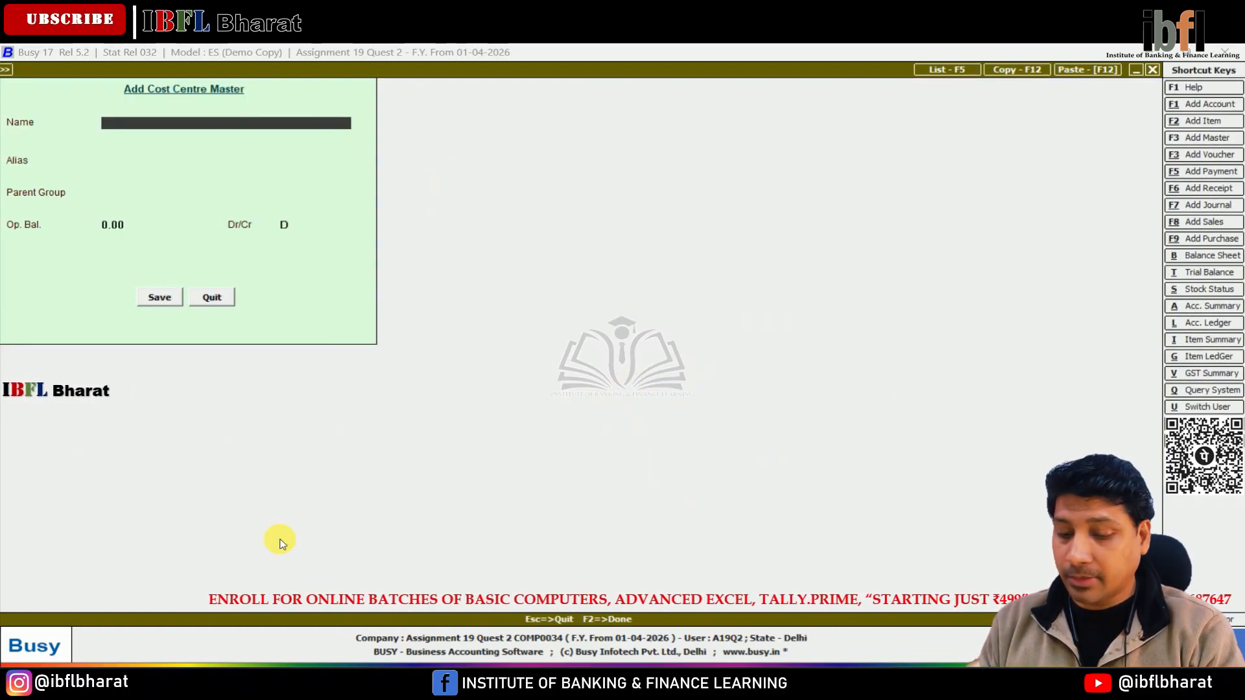
{"action": "type", "text": "1st Floor"}
{"action": "key", "text": "Return"}
{"action": "key", "text": "Return"}
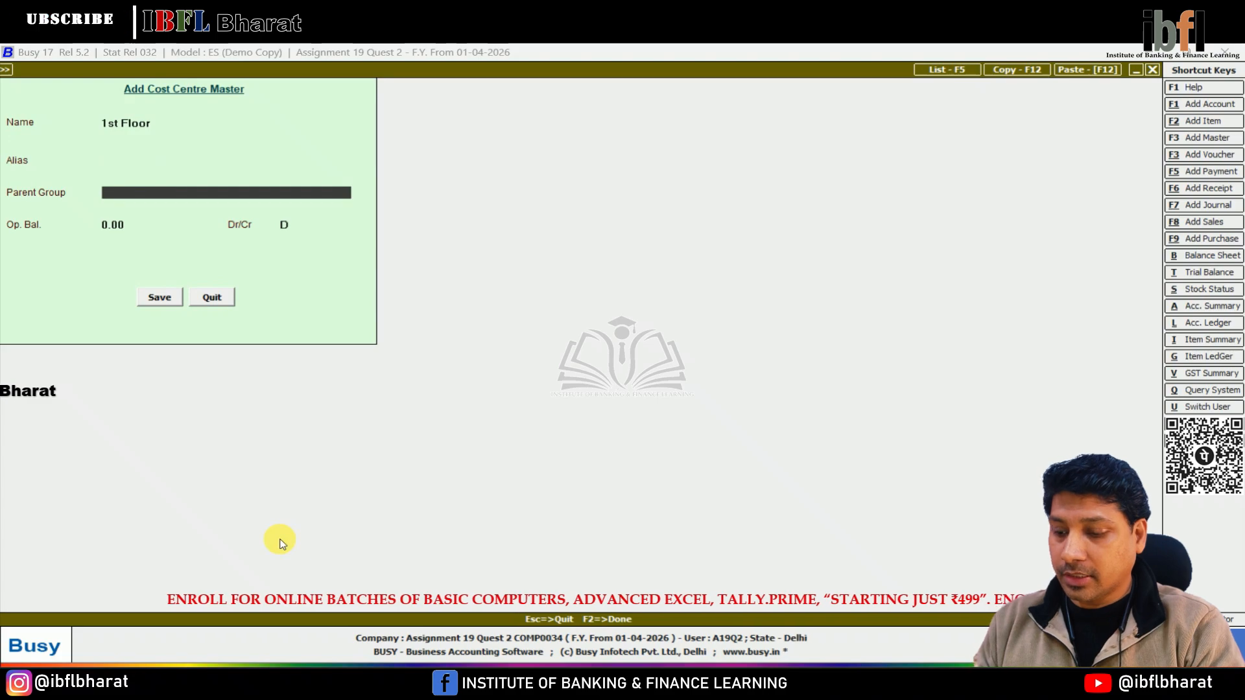
{"action": "key", "text": "F3"}
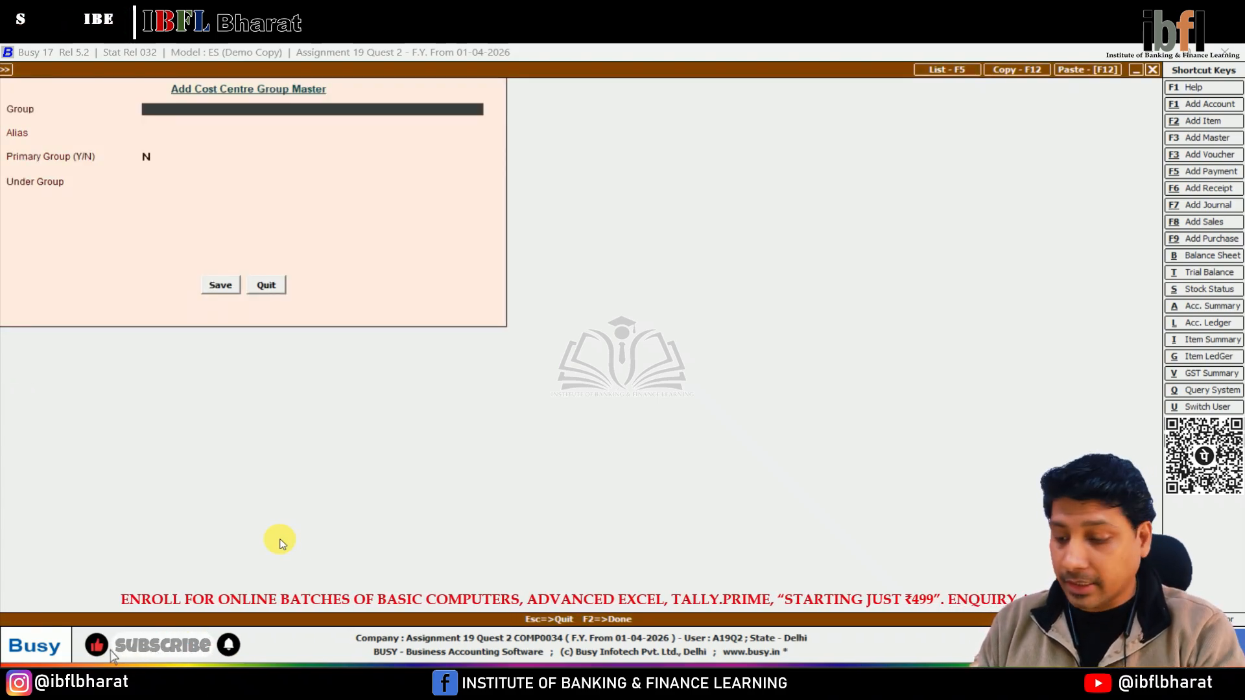
{"action": "key", "text": "Return"}
{"action": "key", "text": "Return"}
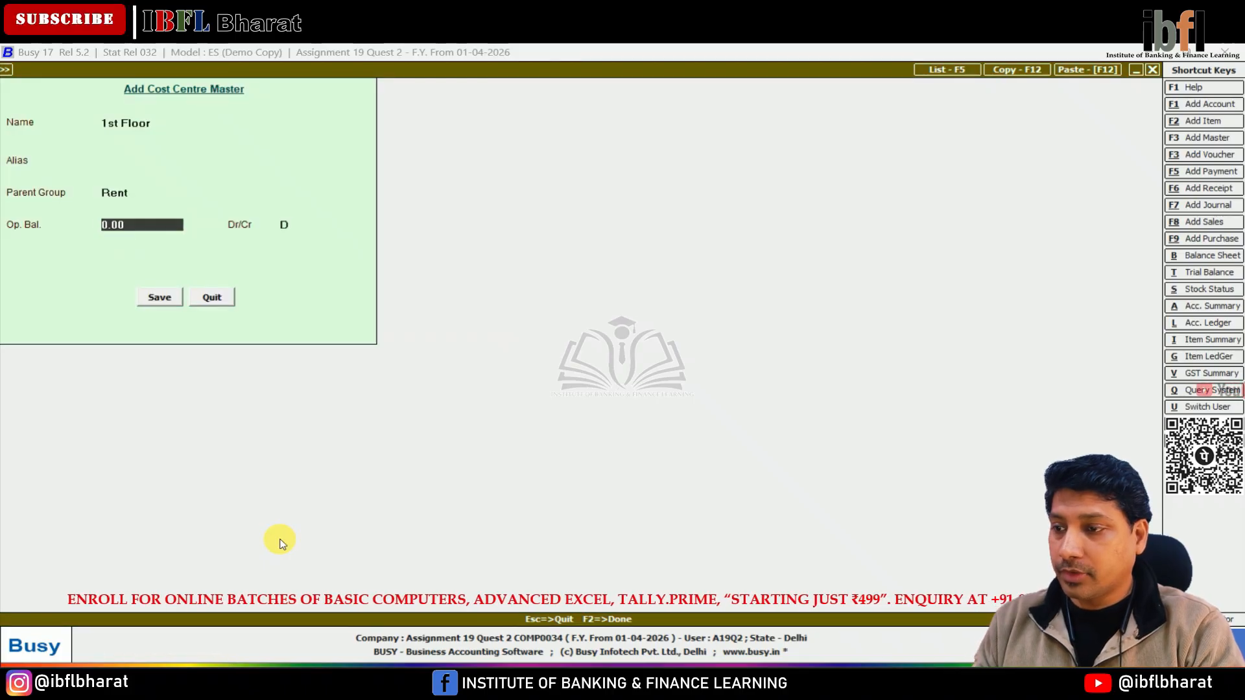
{"action": "key", "text": "Return"}
{"action": "key", "text": "Return"}
{"action": "key", "text": "Return"}
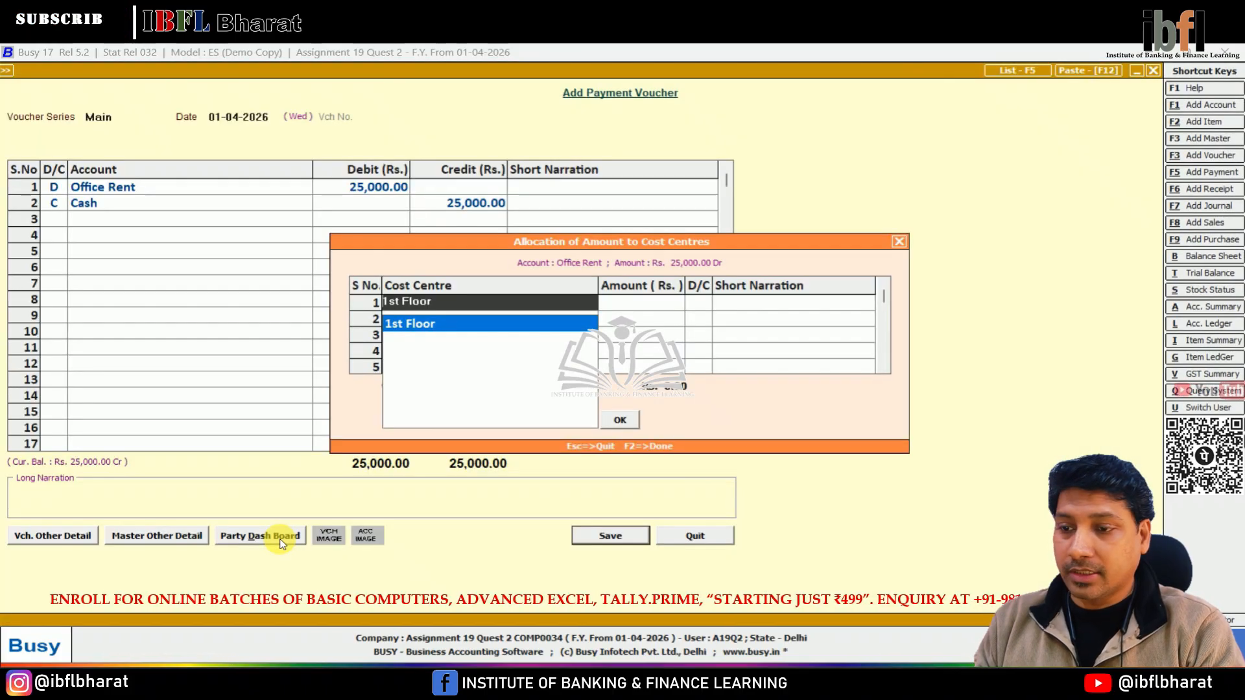
Allocate 15000 of the rent to the 1st Floor cost centre, checking the Excel table.
{"action": "key", "text": "Return"}
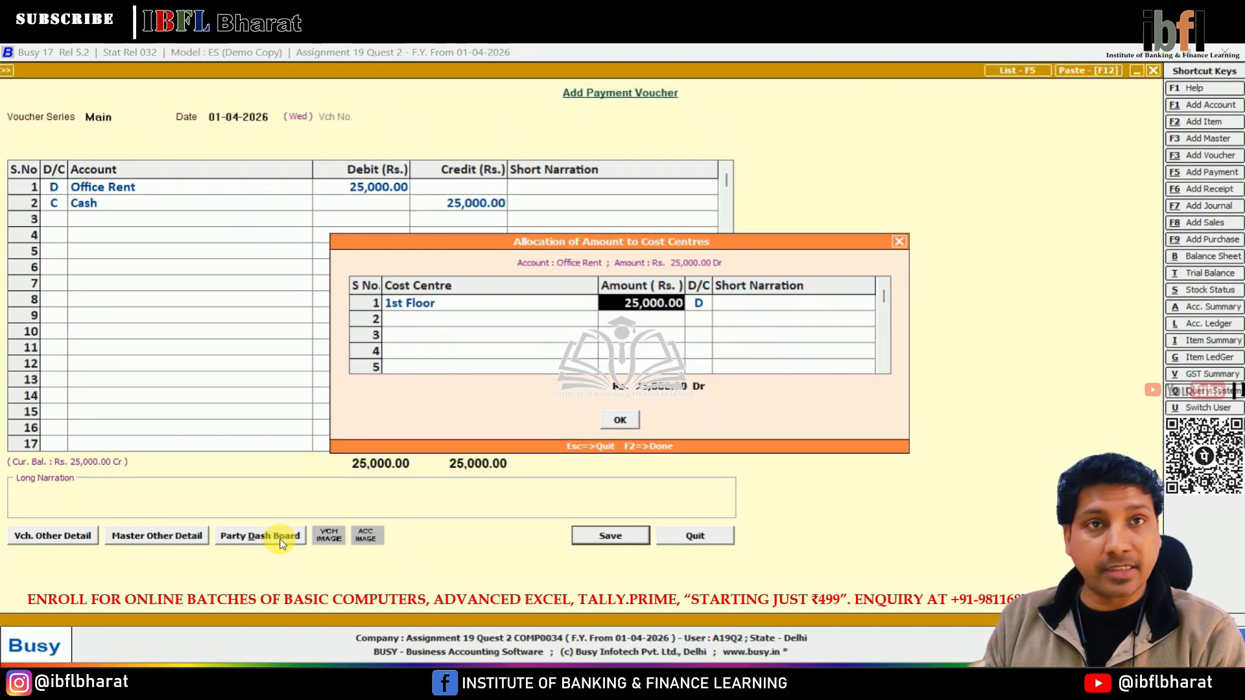
{"action": "key", "text": "alt+Tab"}
{"action": "key", "text": "alt+Tab"}
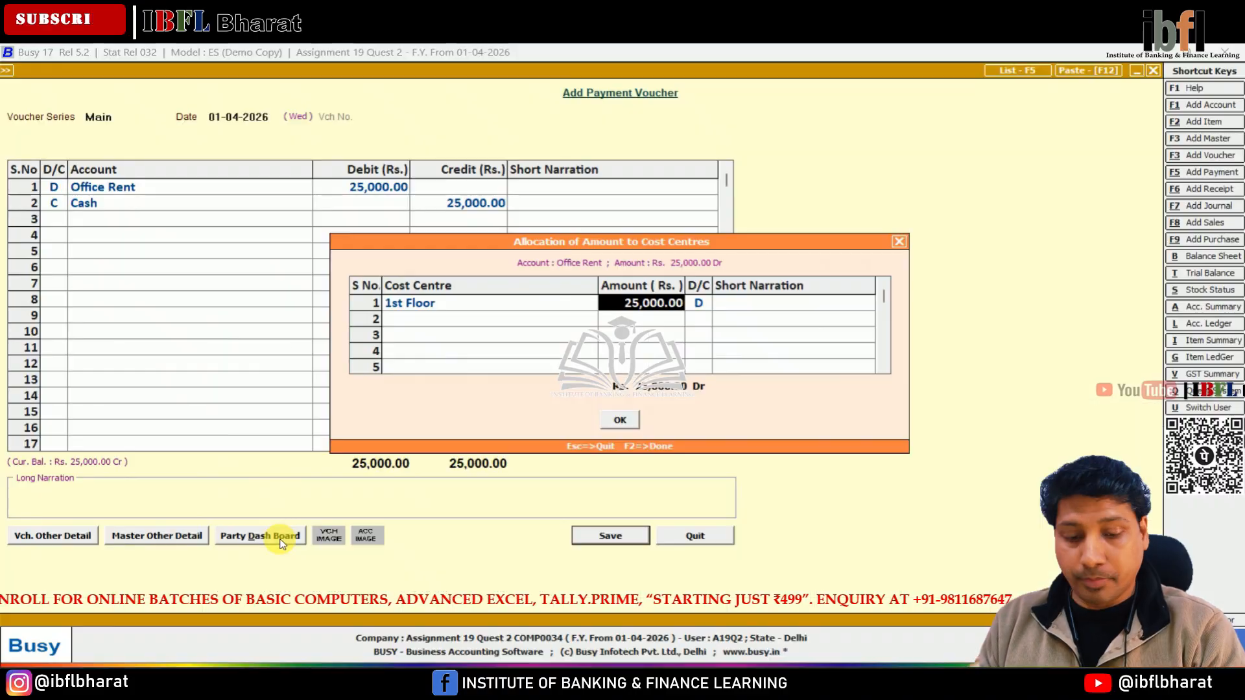
{"action": "type", "text": "15000"}
{"action": "key", "text": "Return"}
{"action": "key", "text": "Return"}
{"action": "key", "text": "Return"}
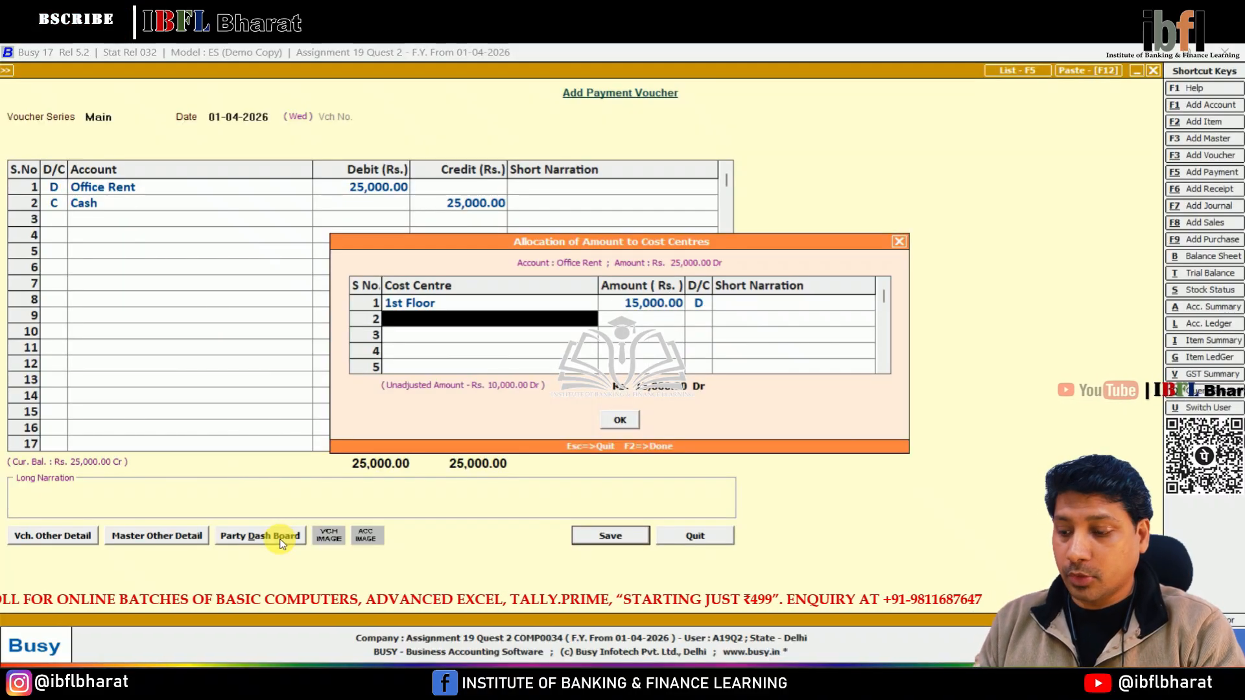
Create cost centre 2nd Floor under the Rent group and pick it for the second allocation row.
{"action": "key", "text": "F3"}
{"action": "type", "text": "2nd Floor"}
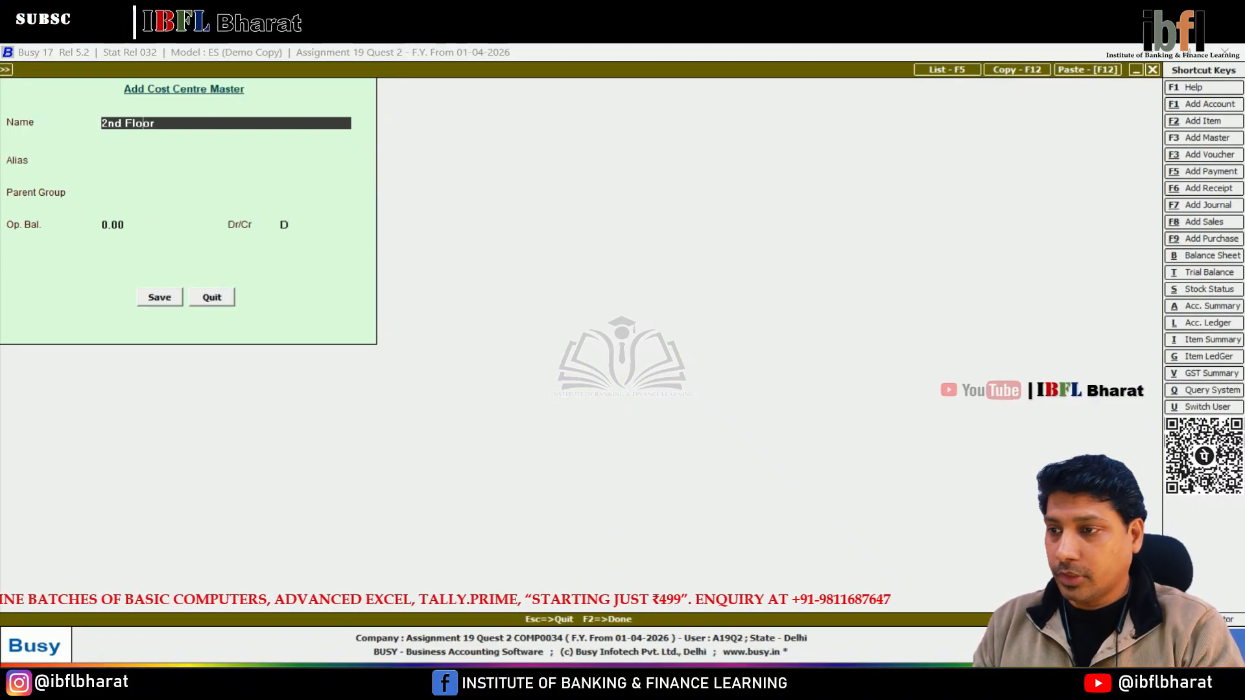
{"action": "key", "text": "Return"}
{"action": "key", "text": "Return"}
{"action": "type", "text": "re"}
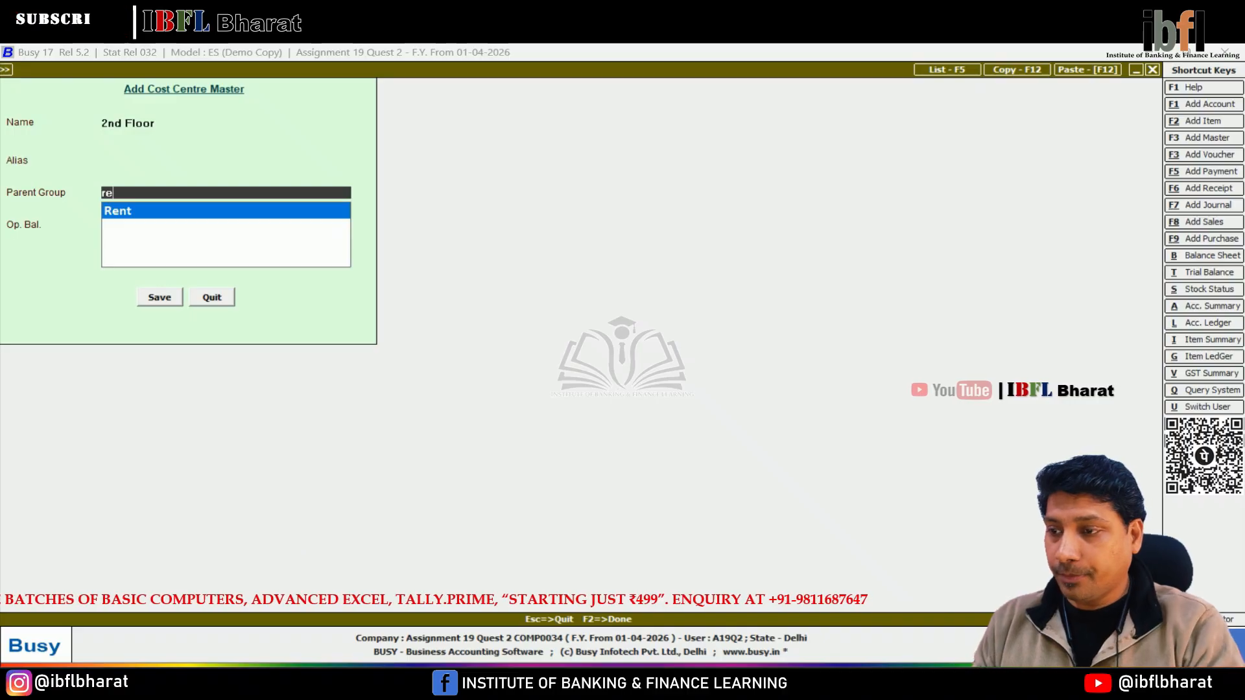
{"action": "key", "text": "Return"}
Allocate the remaining 10000 to 2nd Floor and save the payment voucher.
{"action": "key", "text": "Return"}
{"action": "key", "text": "Return"}
{"action": "key", "text": "Return"}
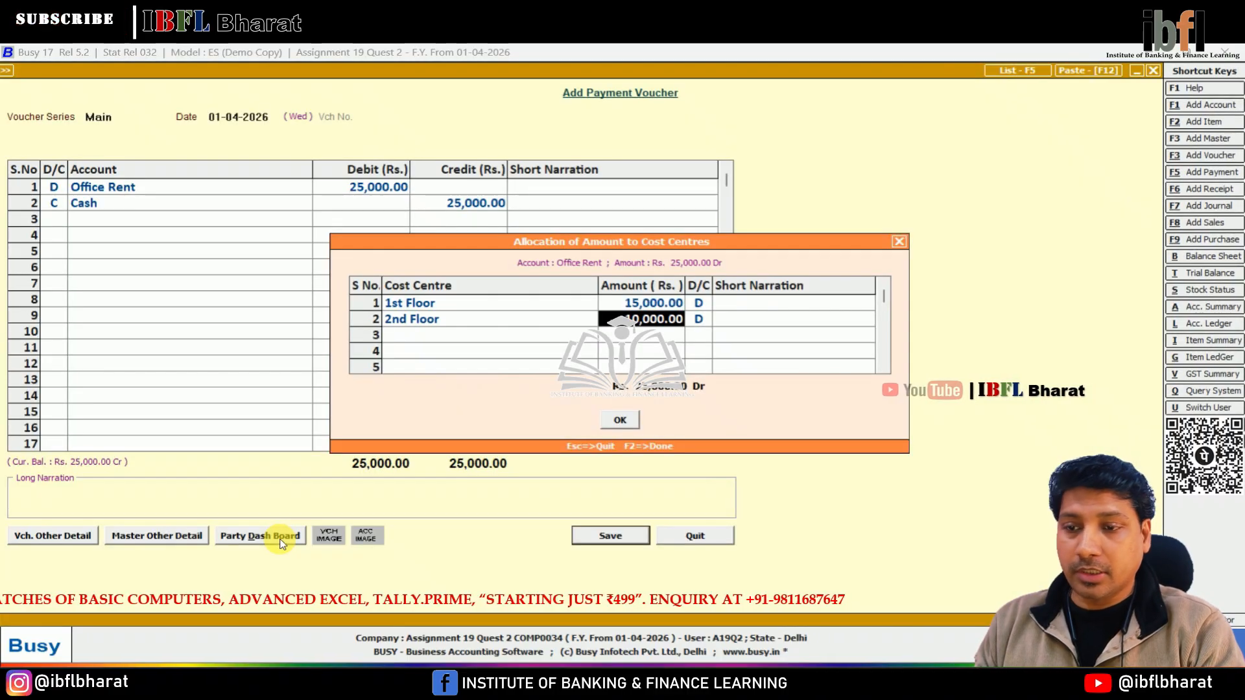
{"action": "key", "text": "Return"}
{"action": "key", "text": "Return"}
{"action": "key", "text": "Return"}
{"action": "key", "text": "Return"}
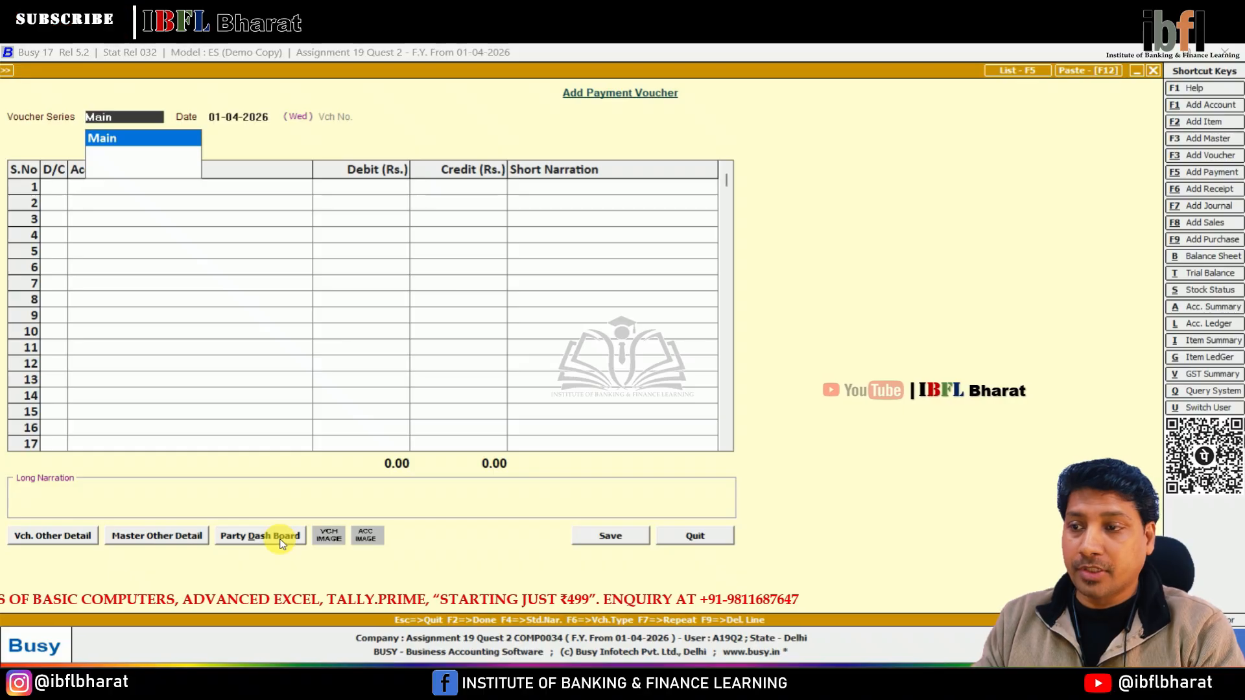
Start another payment voucher dated 01-05-2026 with a debit line.
{"action": "key", "text": "Return"}
{"action": "key", "text": "Return"}
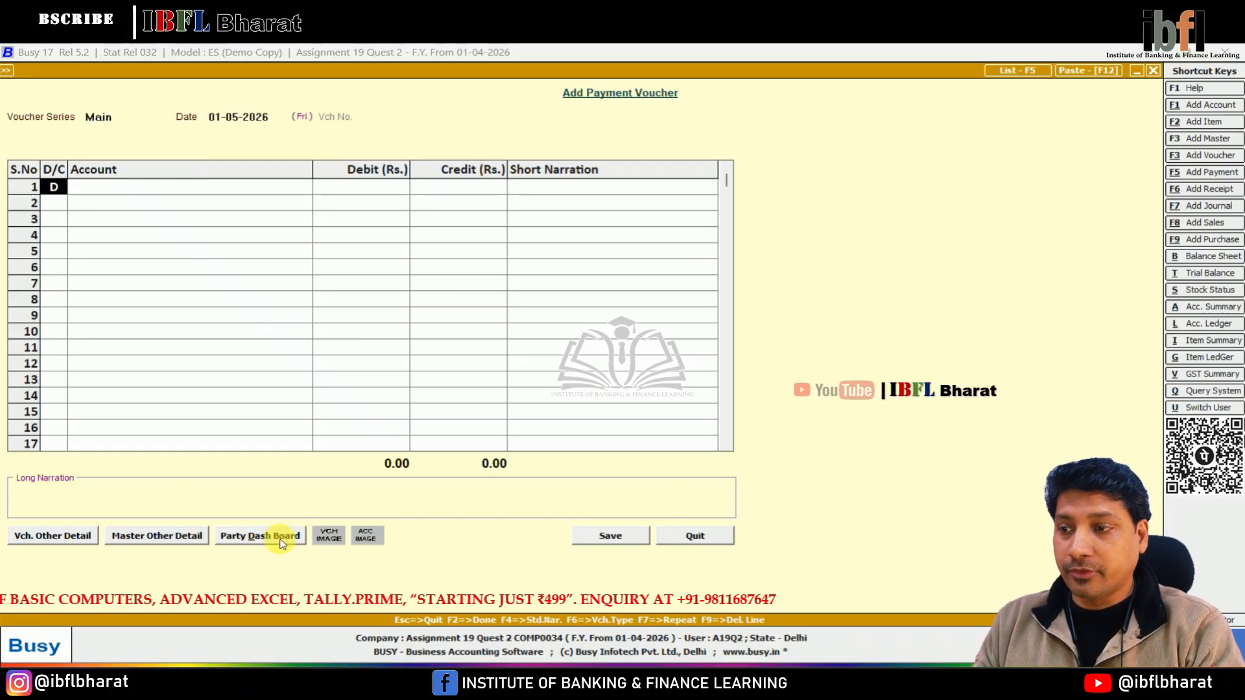
{"action": "key", "text": "Return"}
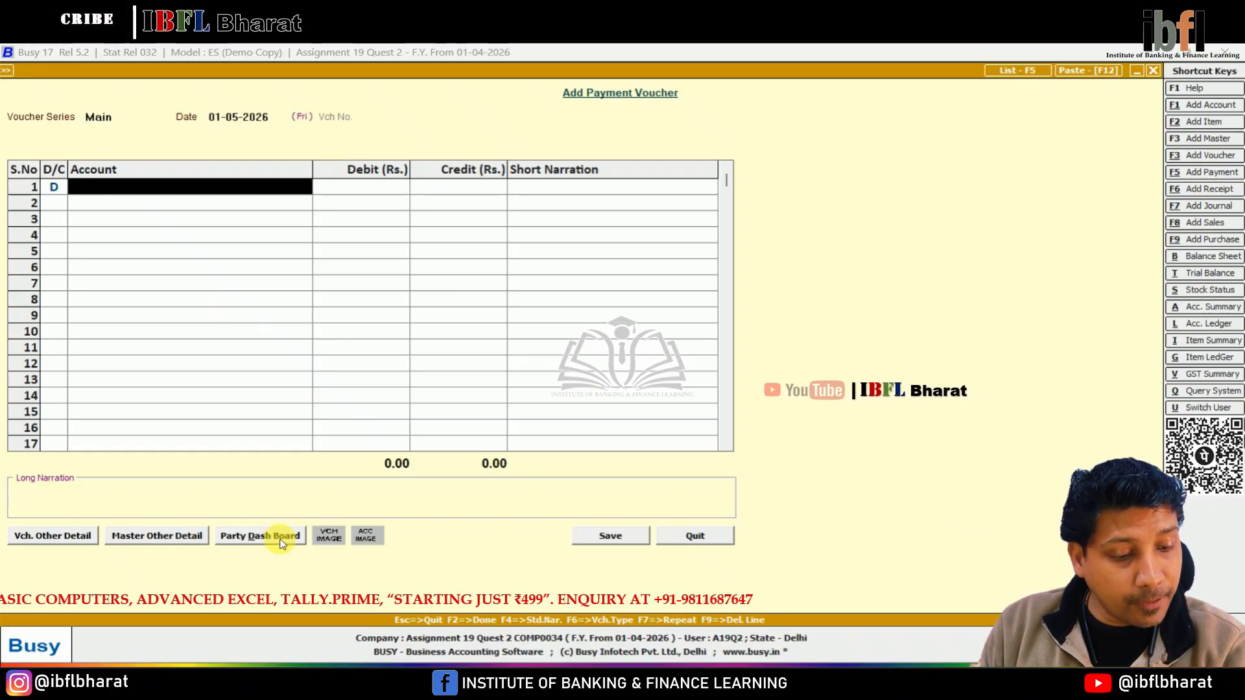
Debit Conveyance Expenses for 8000 and move to a credit line for Cash.
{"action": "type", "text": "co"}
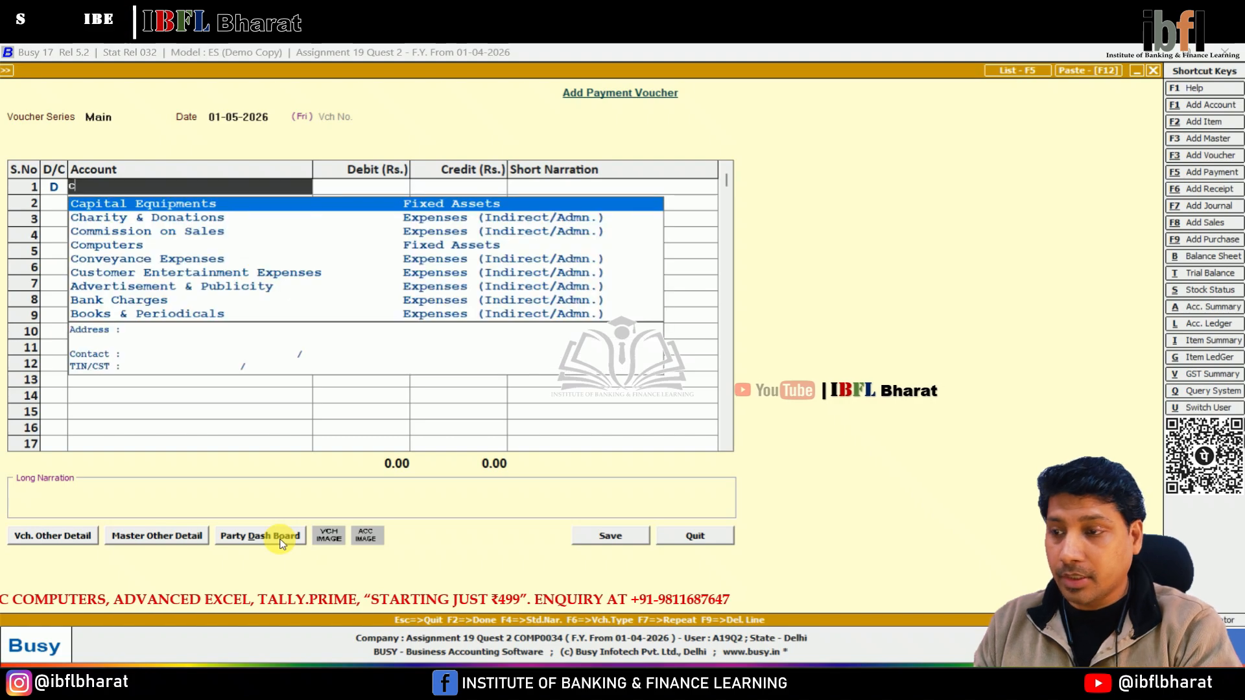
{"action": "key", "text": "Down"}
{"action": "key", "text": "Down"}
{"action": "key", "text": "Return"}
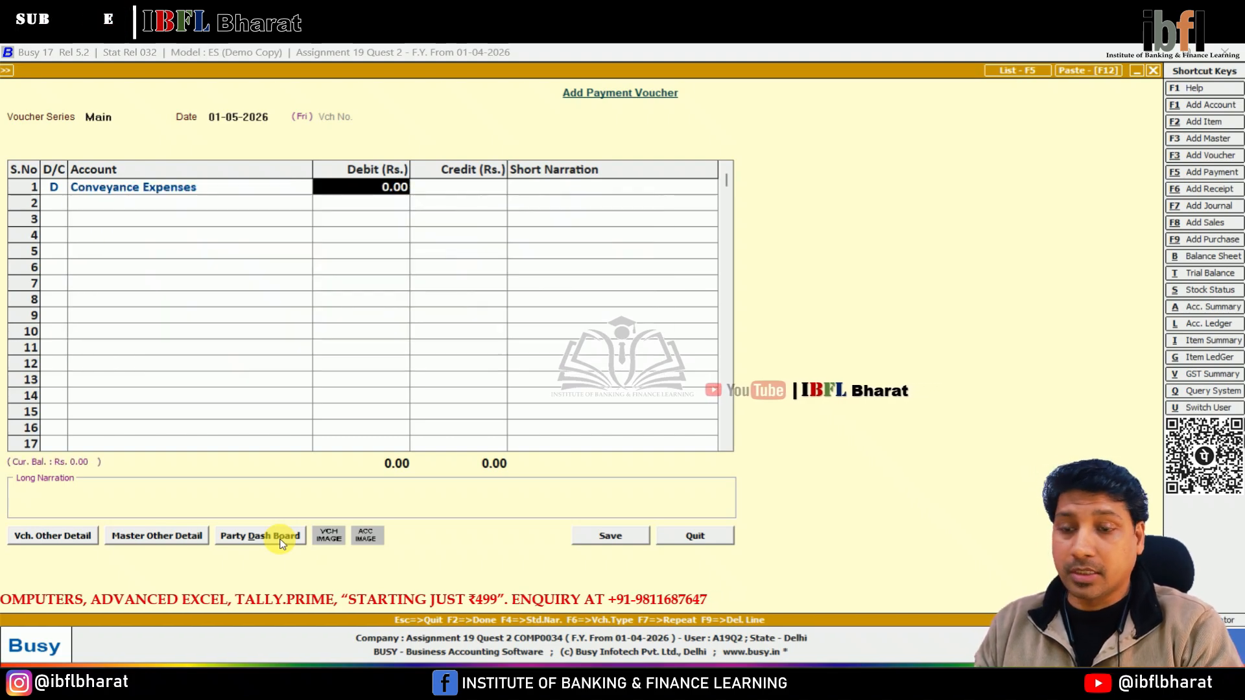
{"action": "type", "text": "8000"}
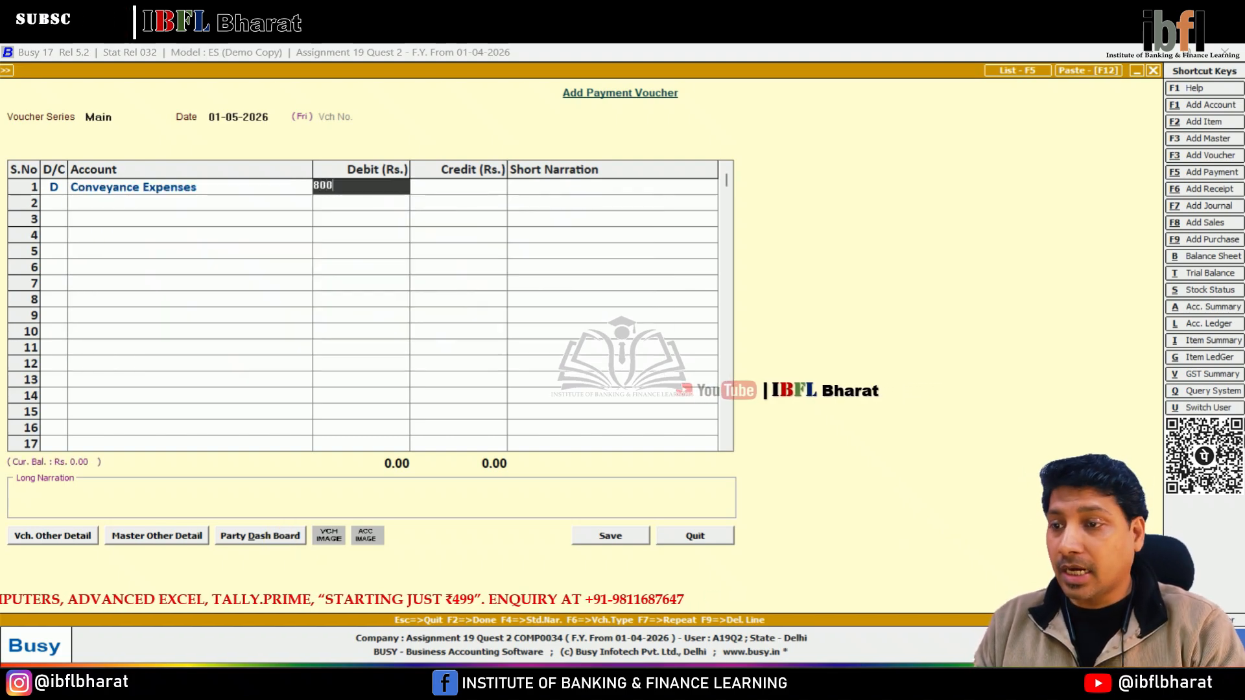
{"action": "key", "text": "Return"}
Credit Cash for 8000 and open the cost centre allocation for Conveyance Expenses.
{"action": "key", "text": "Return"}
{"action": "key", "text": "Return"}
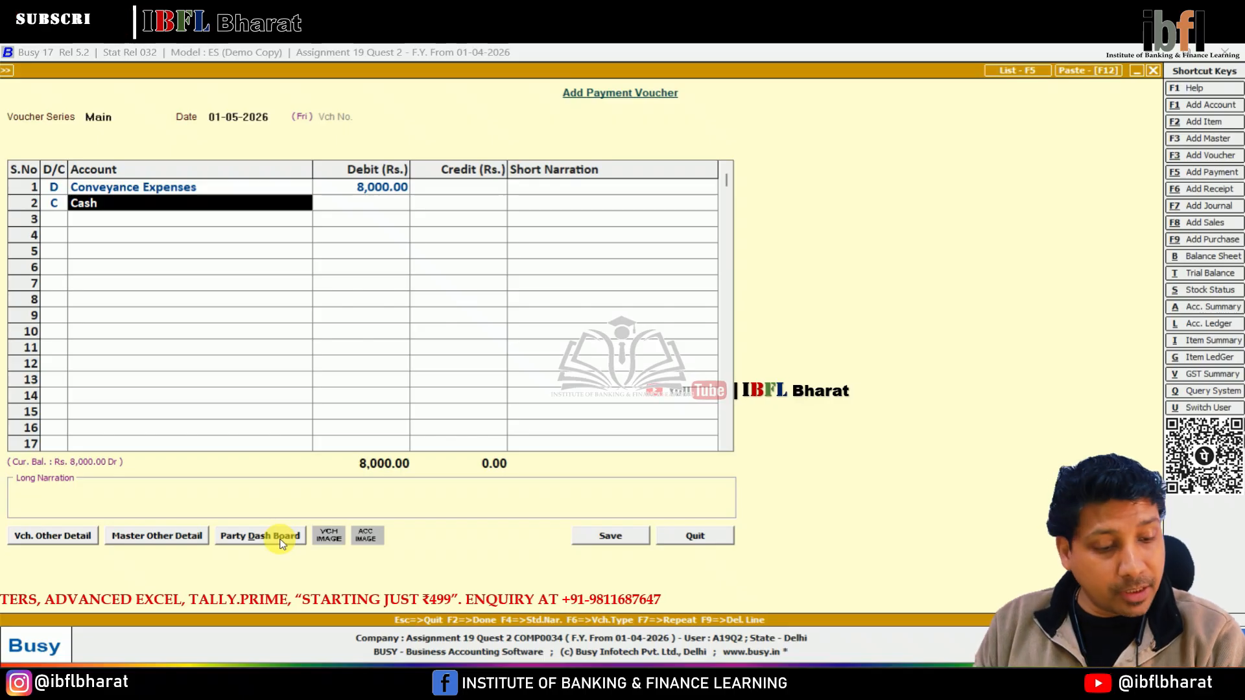
{"action": "key", "text": "Return"}
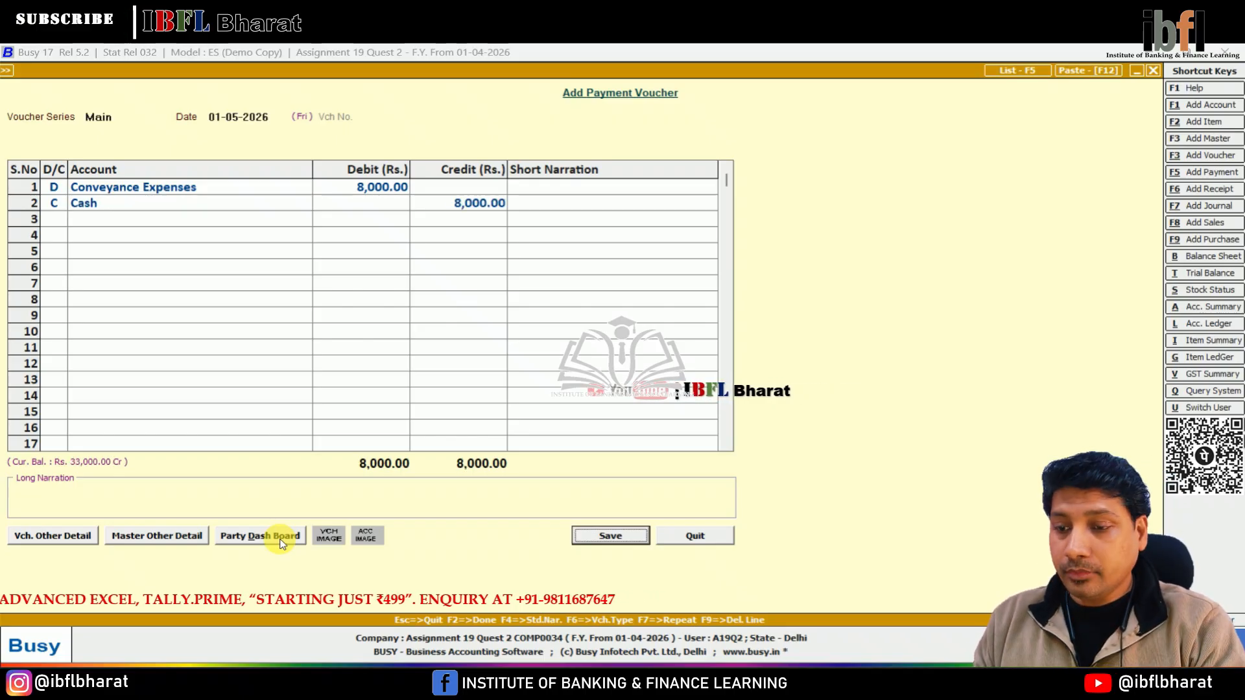
{"action": "key", "text": "Return"}
{"action": "key", "text": "Return"}
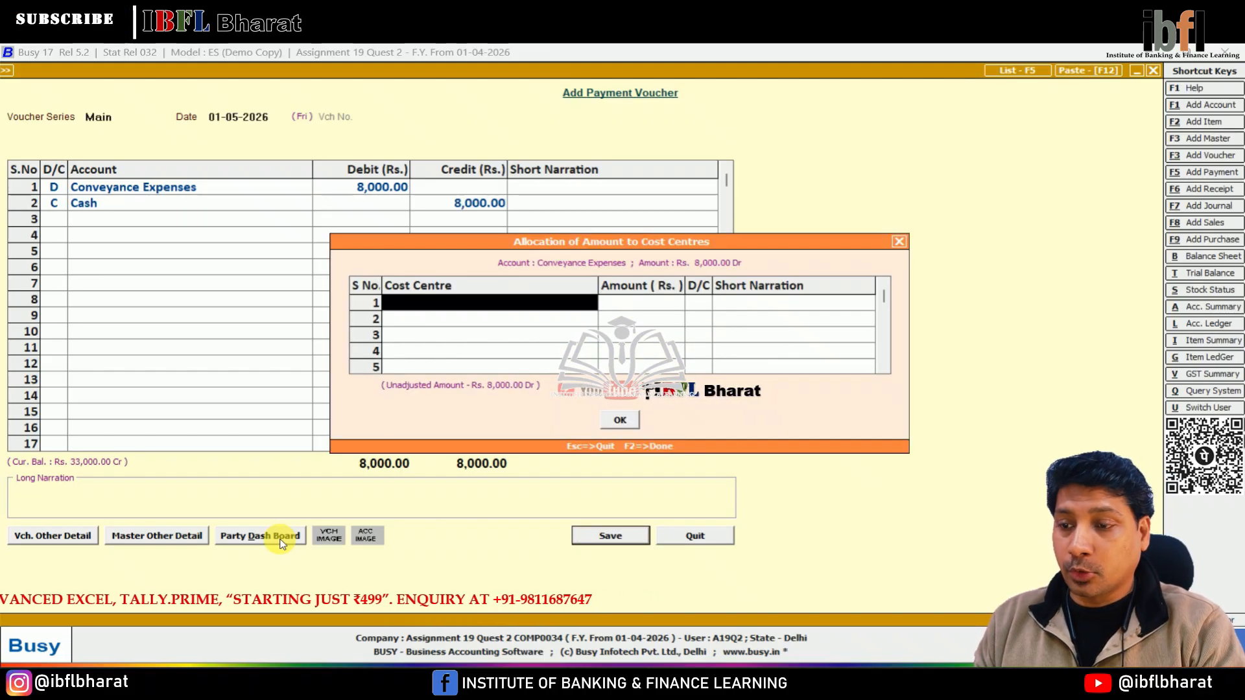
Create the cost centre Finance under a new cost centre group Department and allocate 2400 to it.
{"action": "key", "text": "F3"}
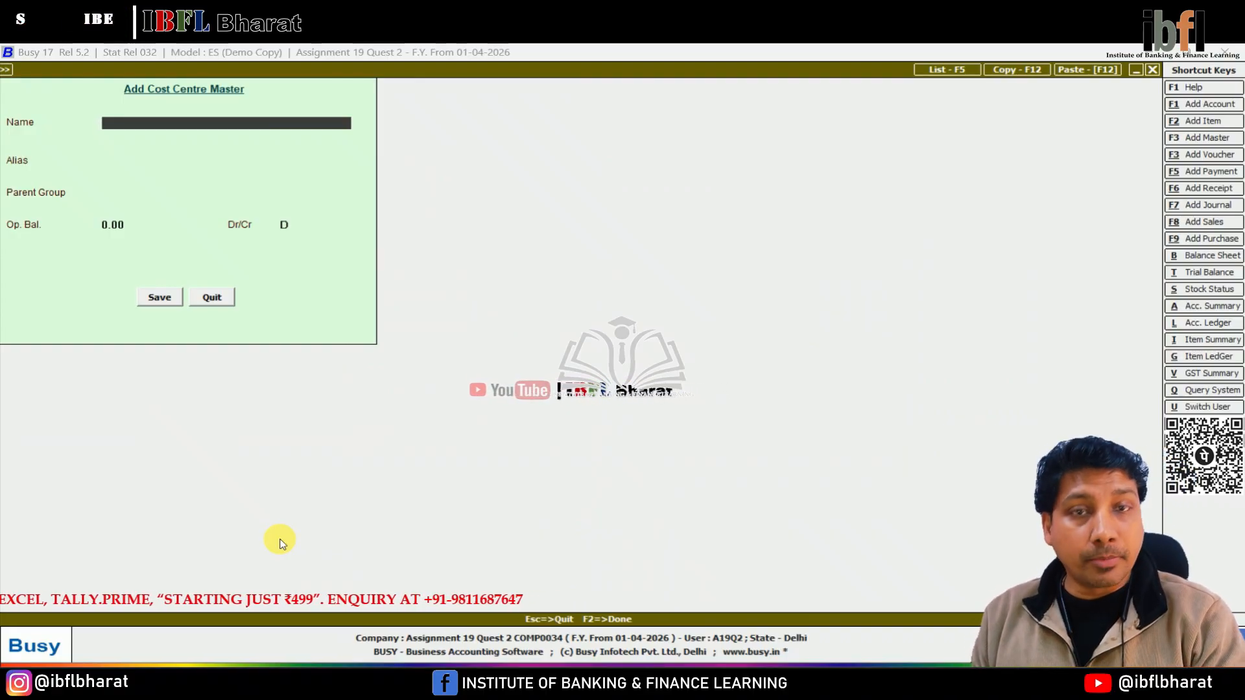
{"action": "type", "text": "Finance"}
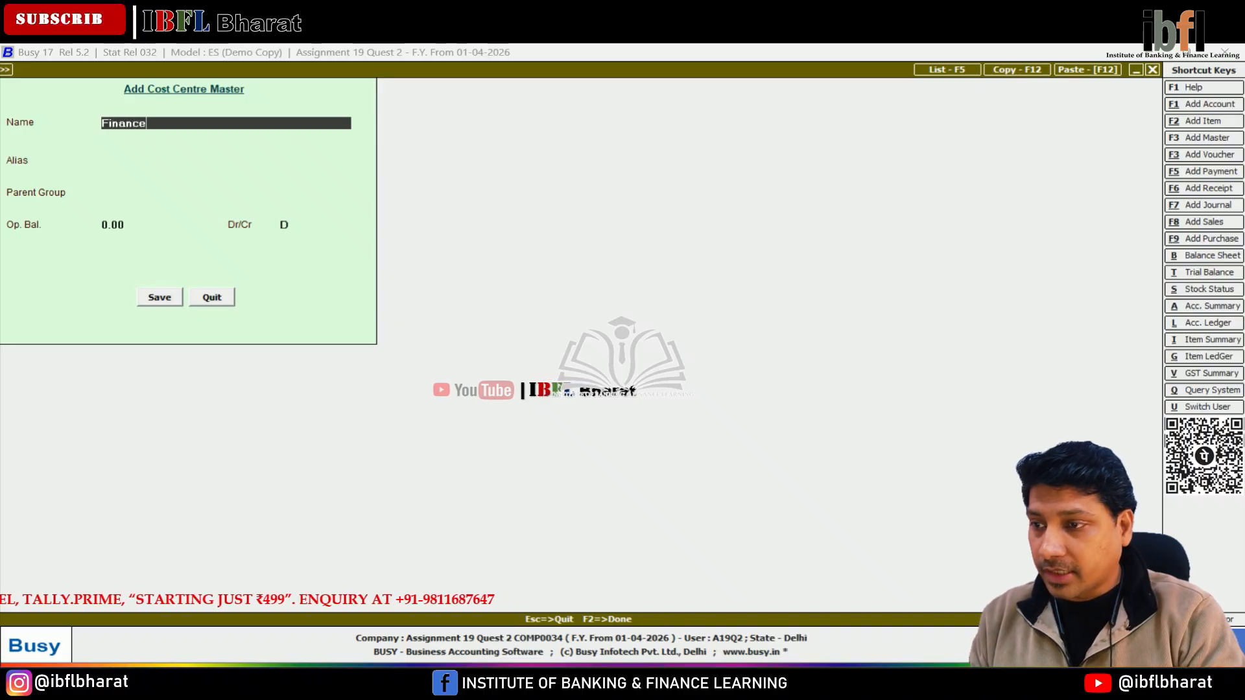
{"action": "key", "text": "Return"}
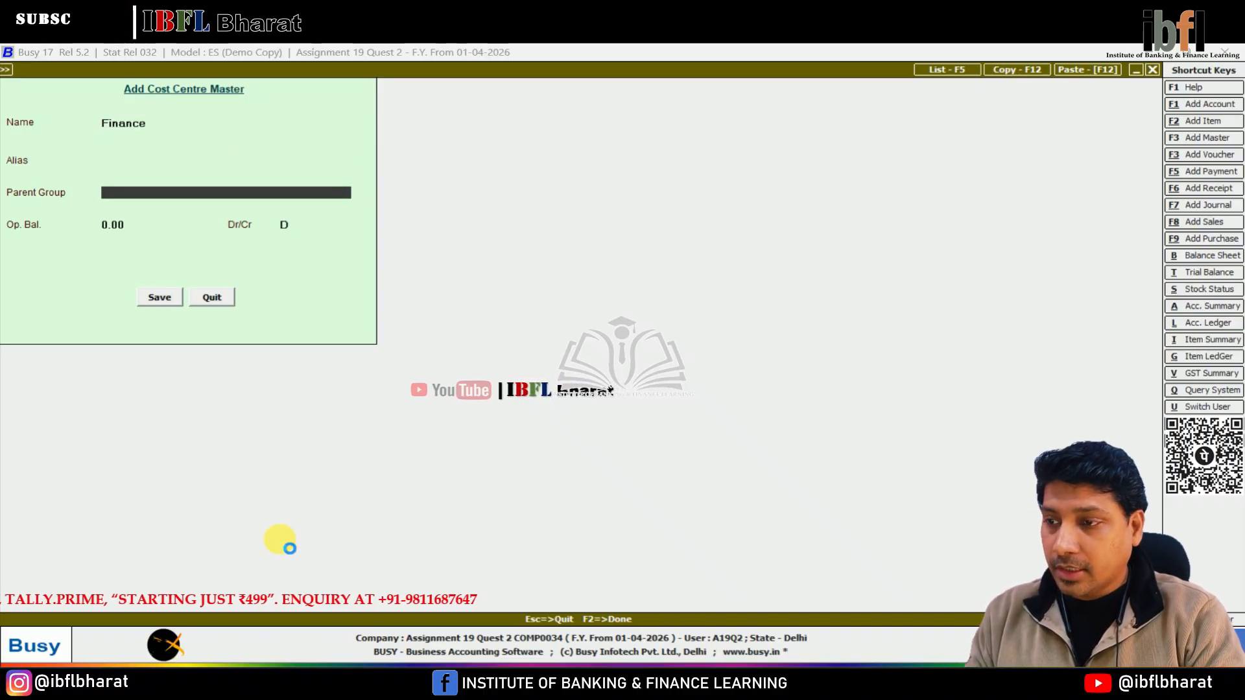
{"action": "key", "text": "F3"}
{"action": "type", "text": "Department"}
{"action": "key", "text": "Return"}
{"action": "key", "text": "Return"}
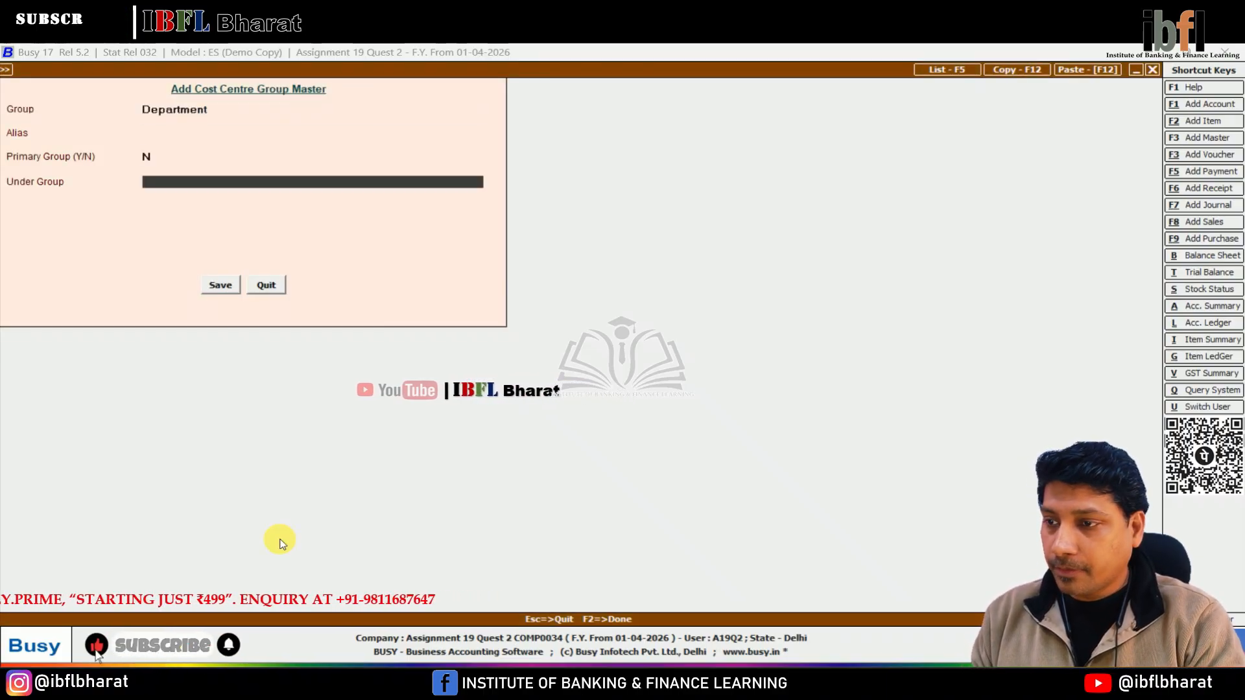
{"action": "key", "text": "Up"}
{"action": "key", "text": "F2"}
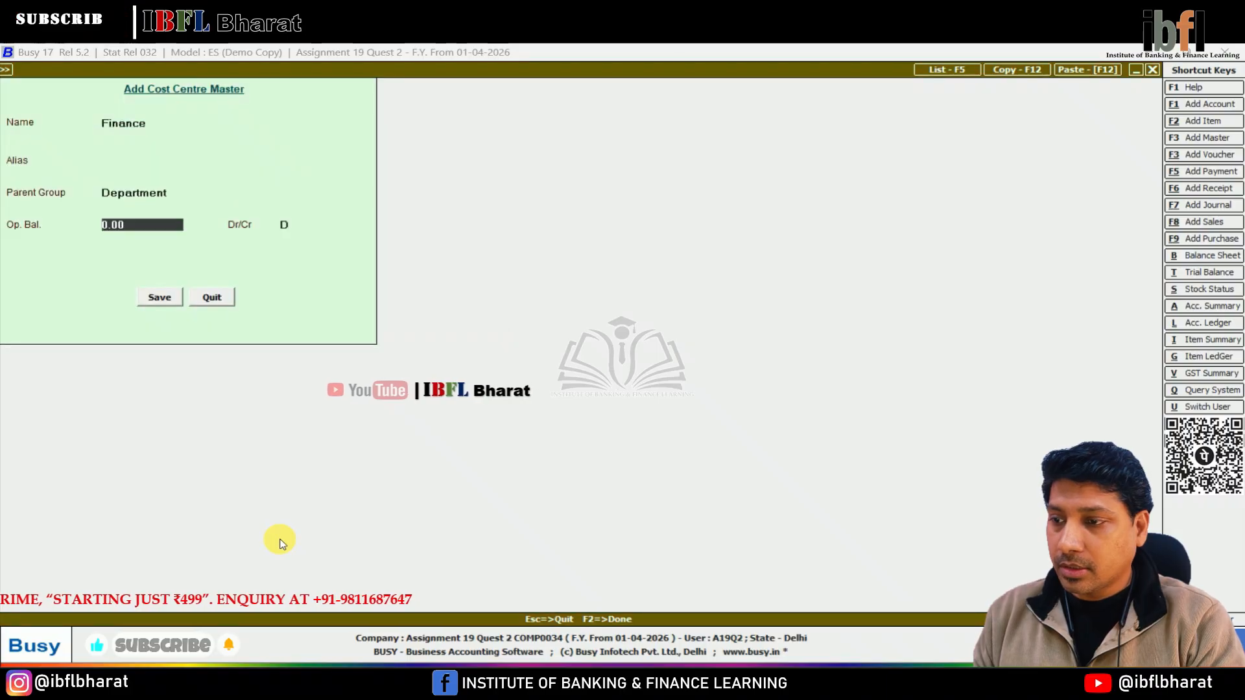
{"action": "key", "text": "F2"}
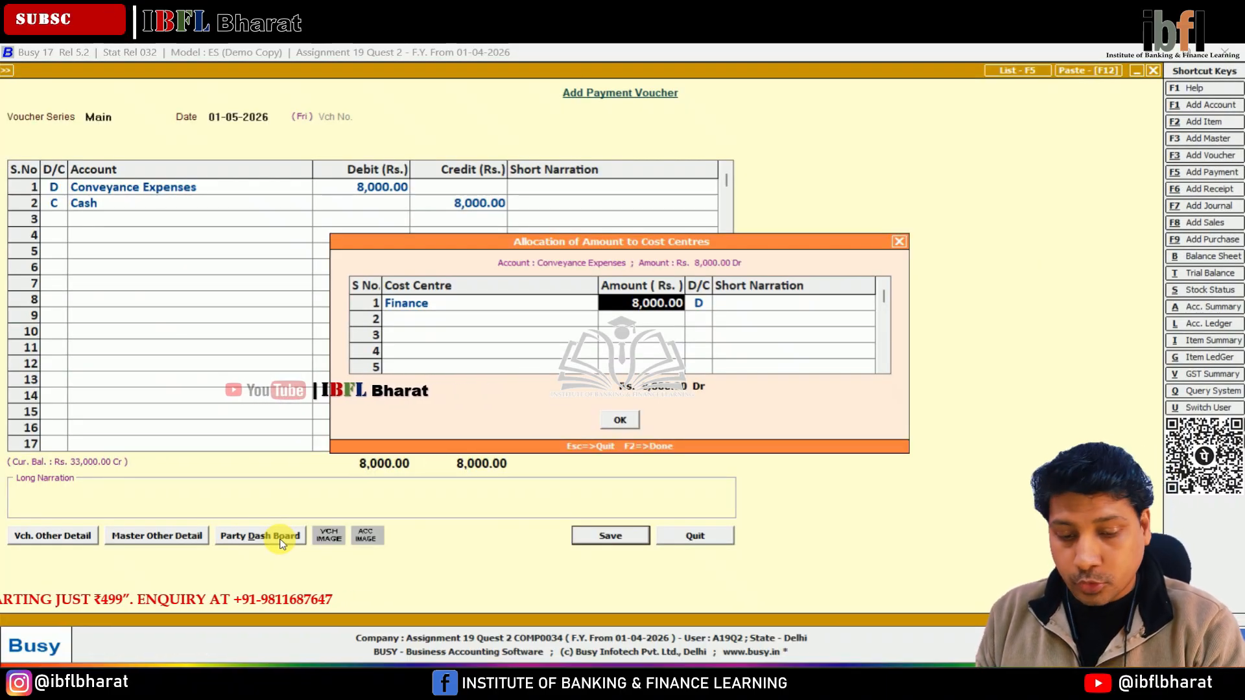
{"action": "type", "text": "2400"}
{"action": "key", "text": "Return"}
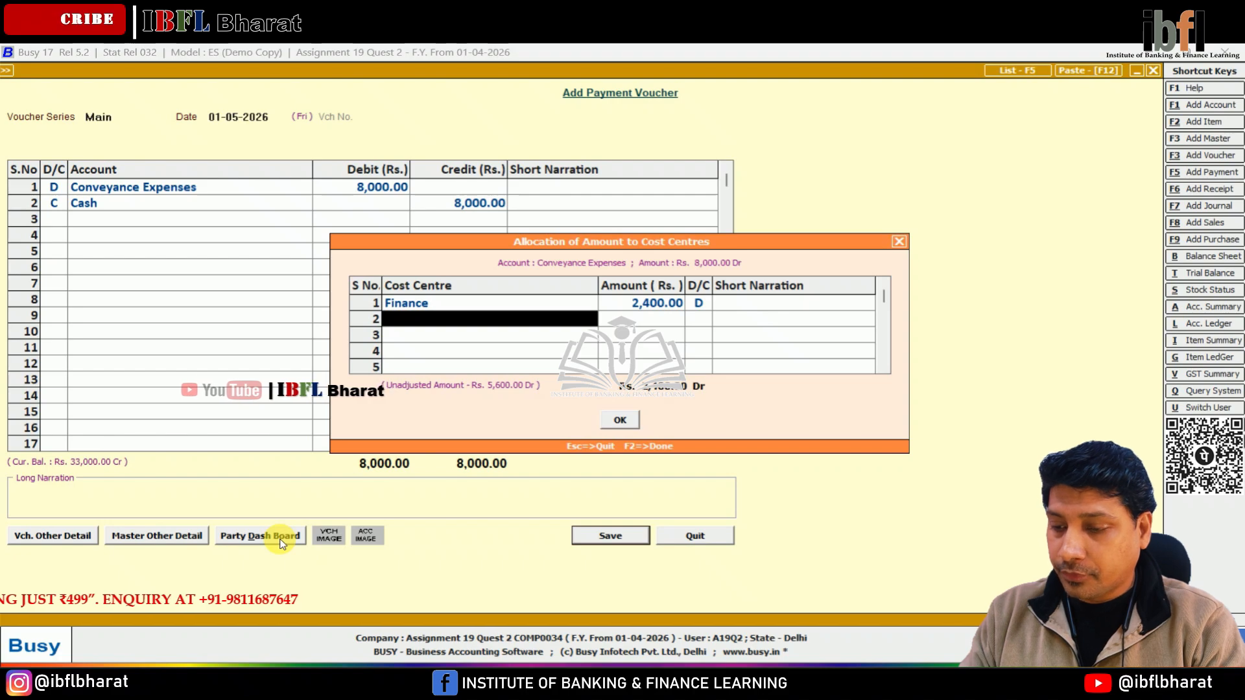
Create the cost centre Administration under the Department group and allocate 2400 to it.
{"action": "key", "text": "F3"}
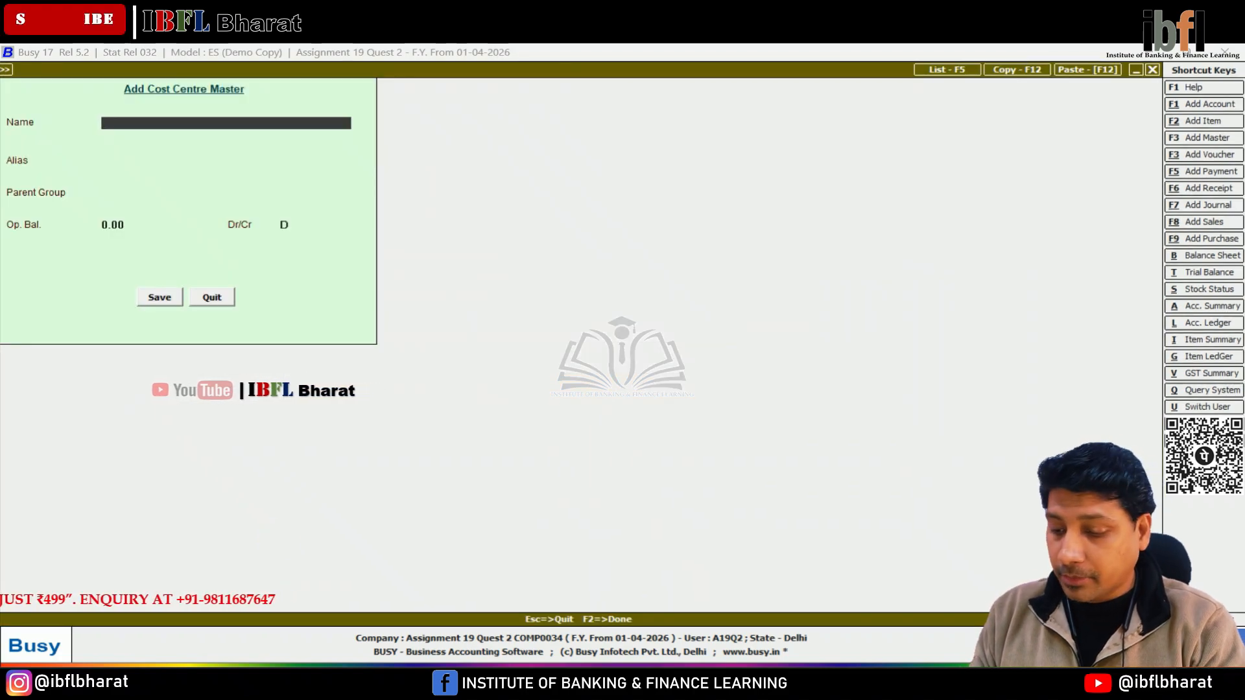
{"action": "type", "text": "Administration"}
{"action": "key", "text": "Return"}
{"action": "key", "text": "Return"}
{"action": "key", "text": "Return"}
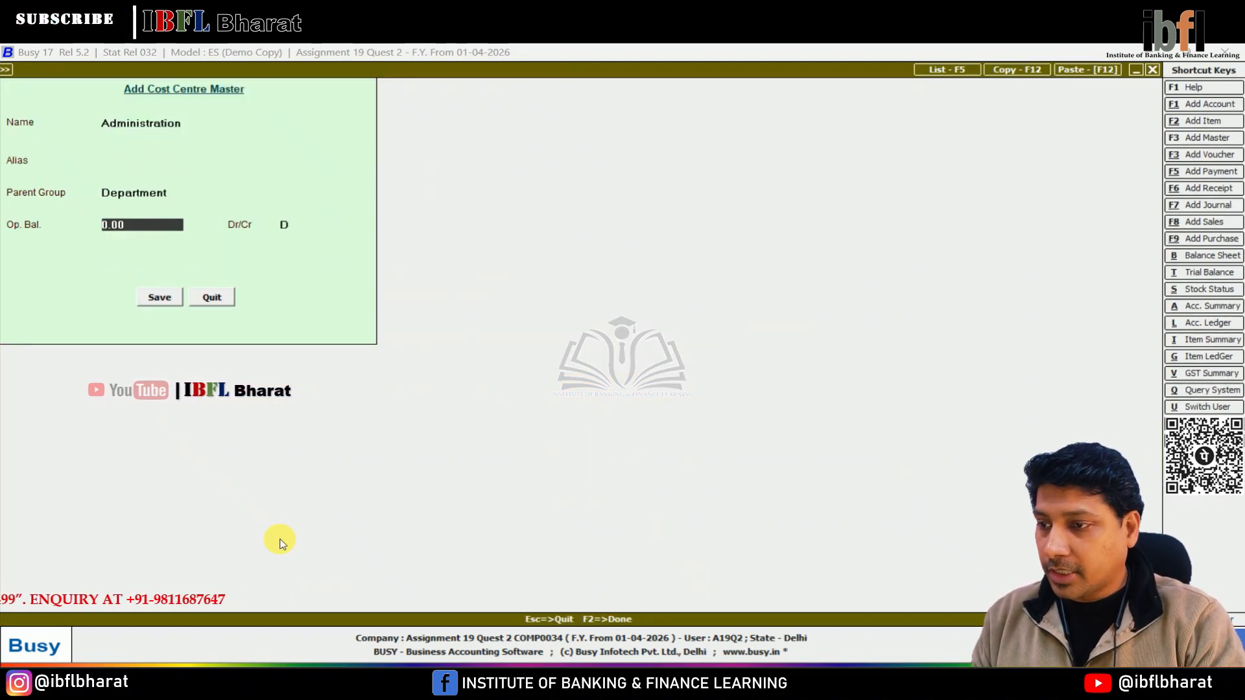
{"action": "key", "text": "Return"}
{"action": "key", "text": "Return"}
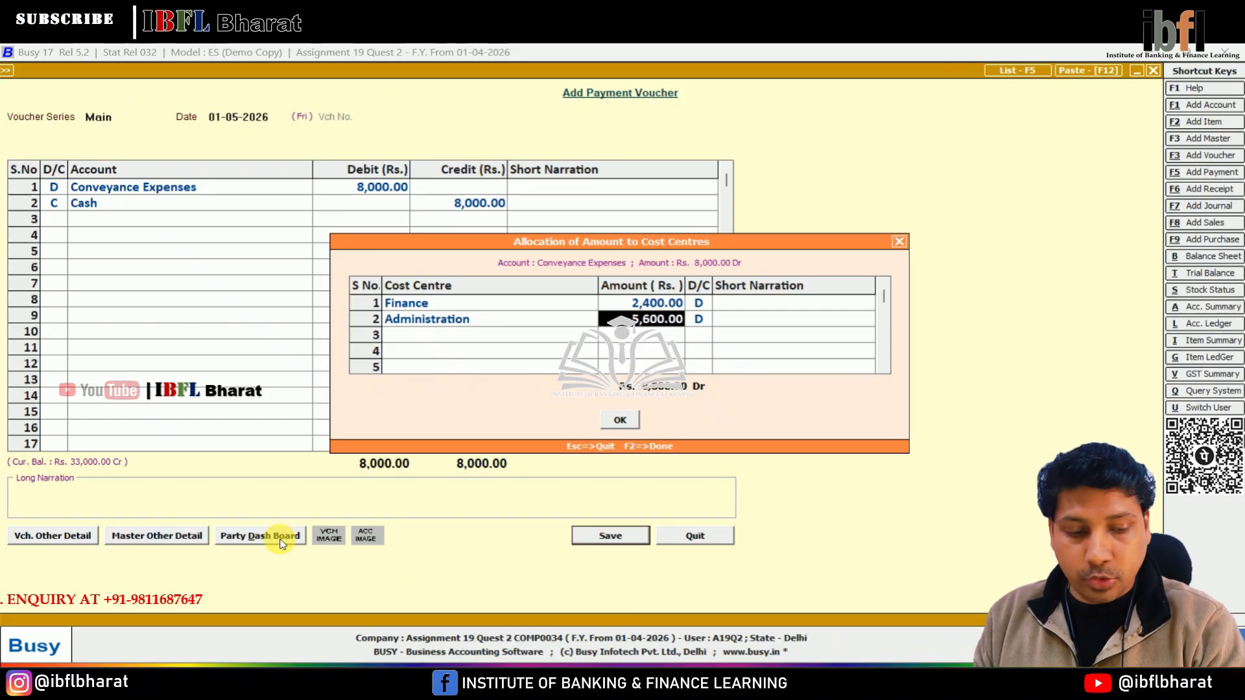
{"action": "type", "text": "2400"}
Create the cost centre Sales, allocate the remaining 3200 to it, and save the payment voucher.
{"action": "key", "text": "Return"}
{"action": "key", "text": "Return"}
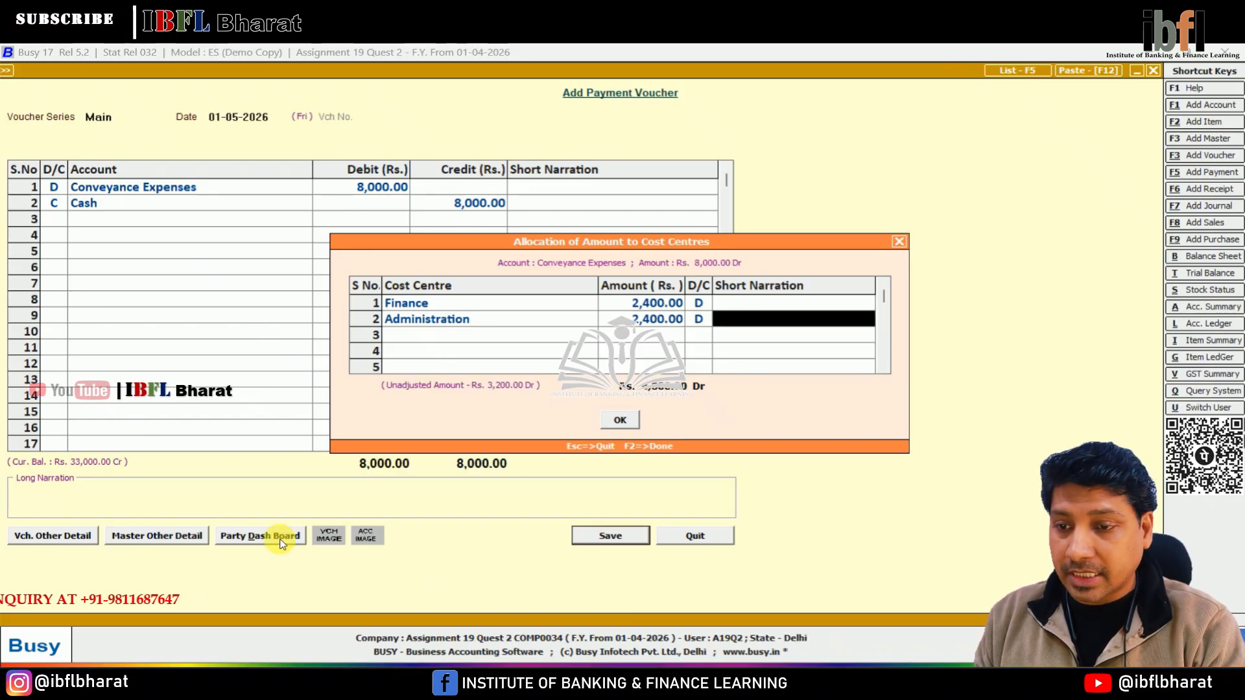
{"action": "key", "text": "Return"}
{"action": "key", "text": "F3"}
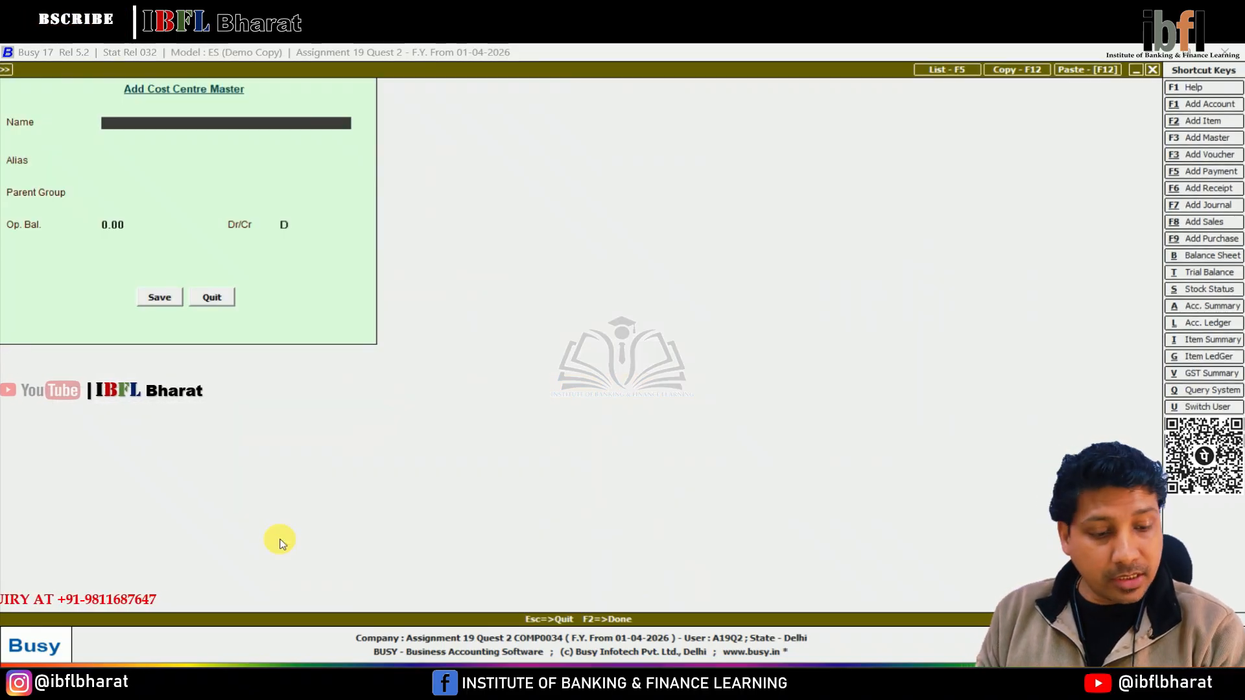
{"action": "type", "text": "Sales"}
{"action": "key", "text": "F2"}
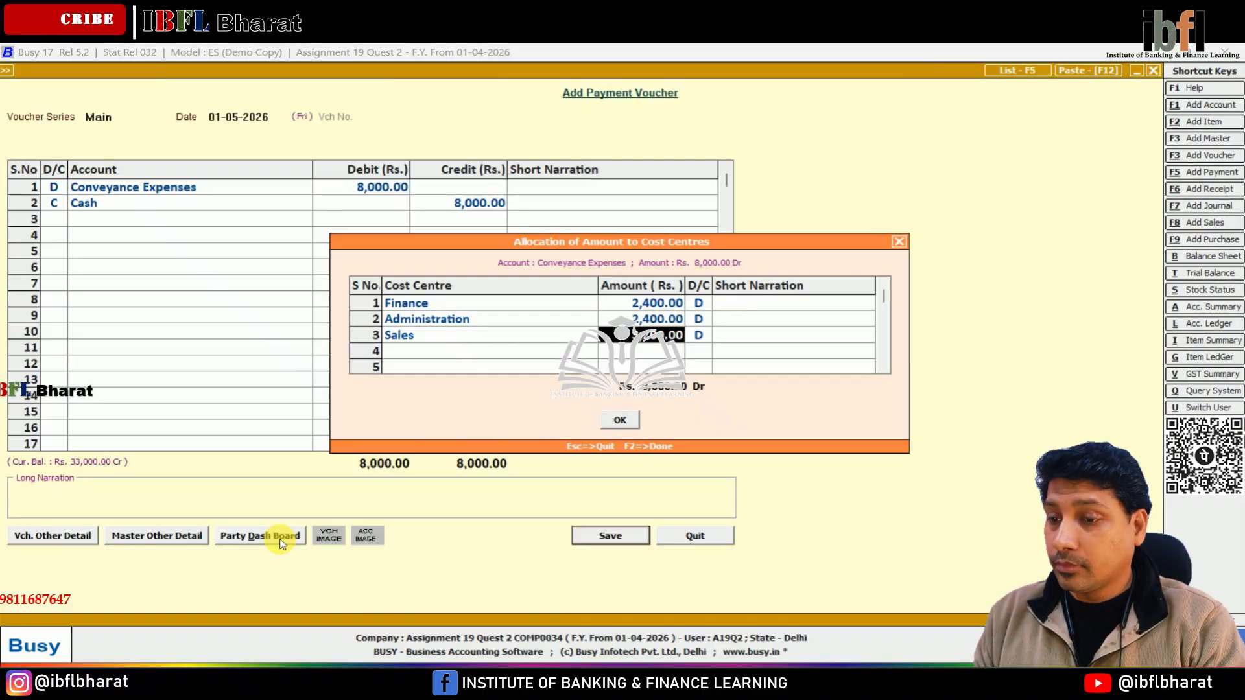
{"action": "key", "text": "Return"}
{"action": "key", "text": "F2"}
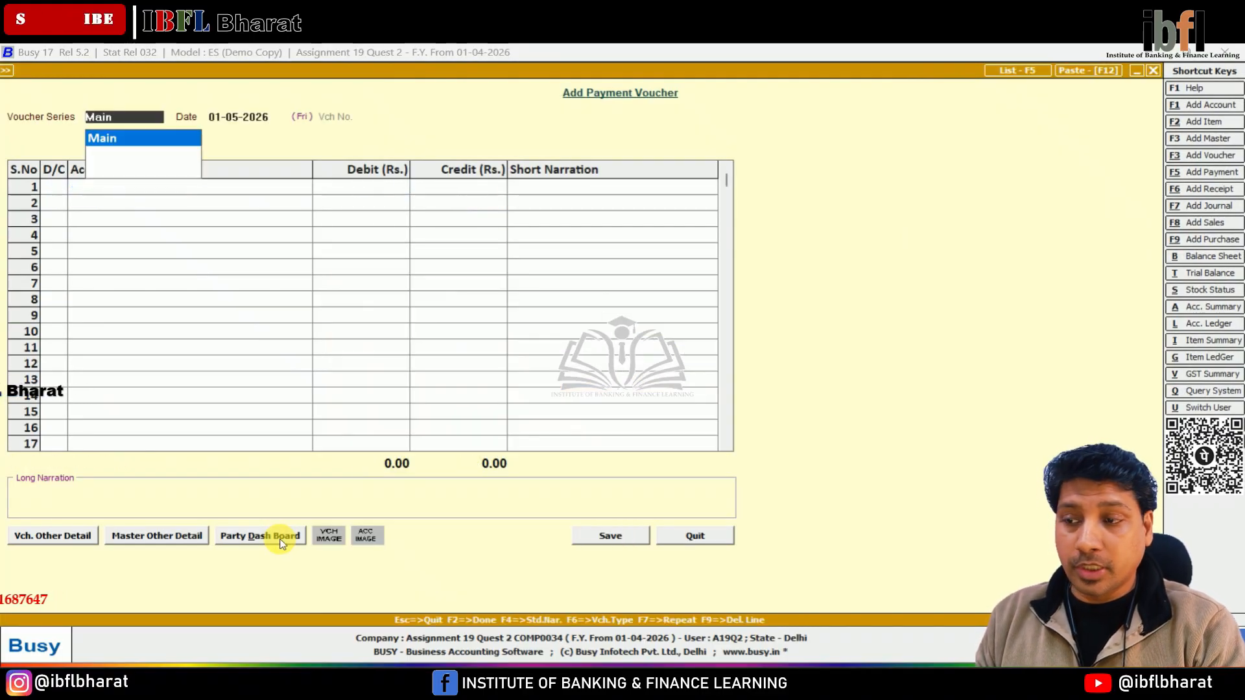
Start another payment voucher dated 01-05-2026 with Incentive Expenses as the debit account.
{"action": "key", "text": "Return"}
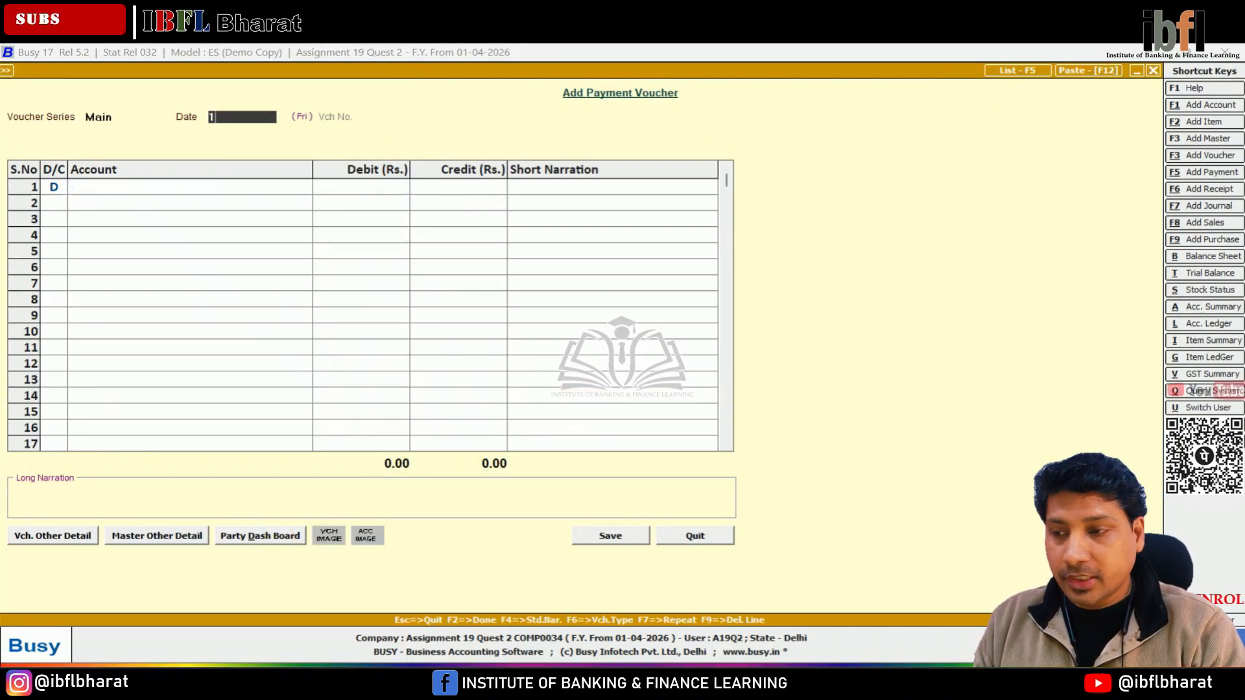
{"action": "type", "text": "1.5"}
{"action": "key", "text": "Return"}
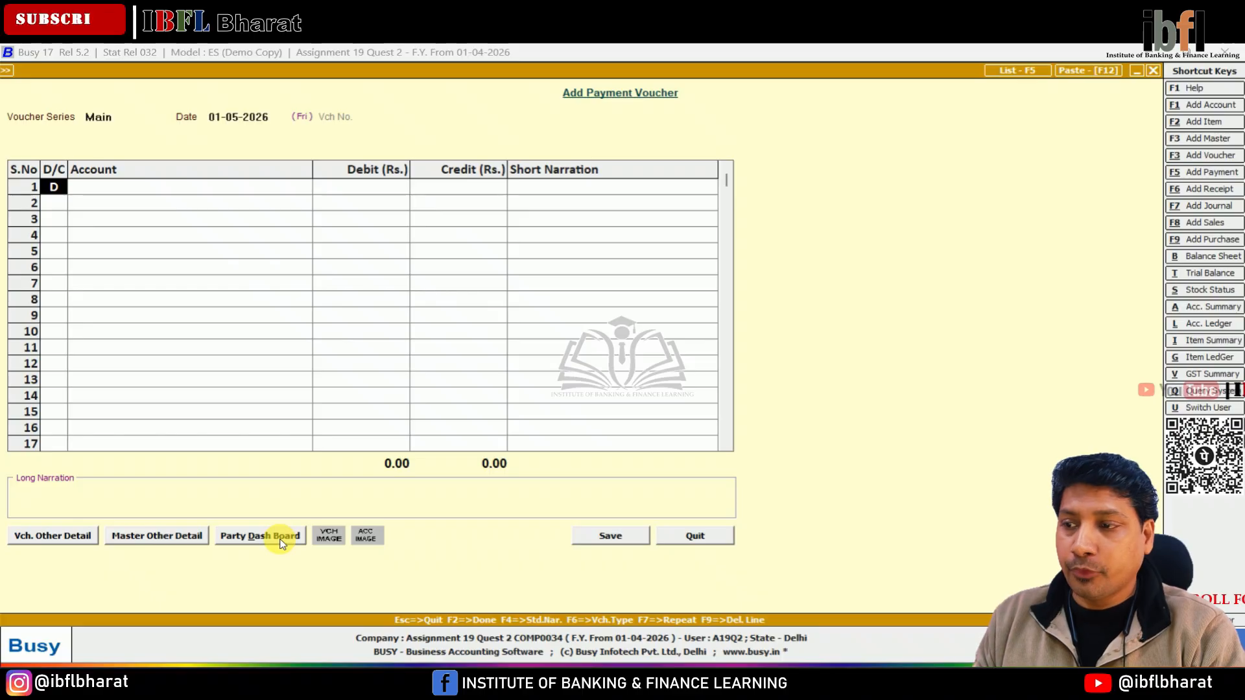
{"action": "key", "text": "Return"}
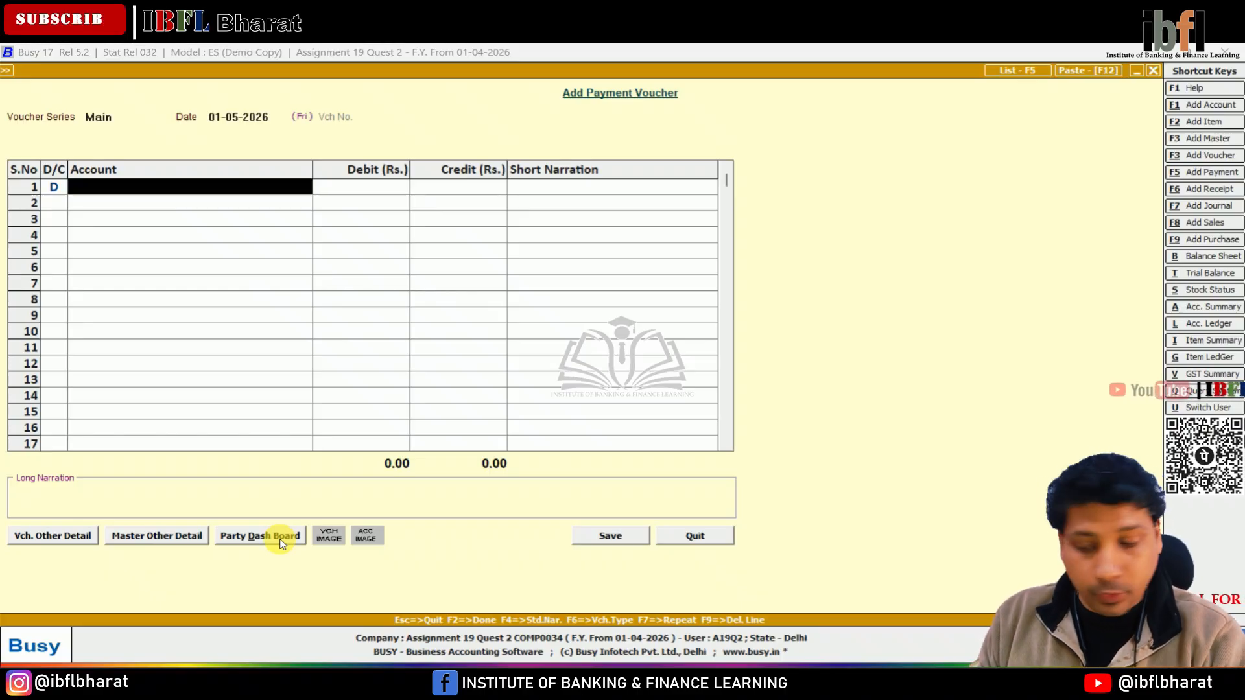
{"action": "type", "text": "in"}
{"action": "key", "text": "Return"}
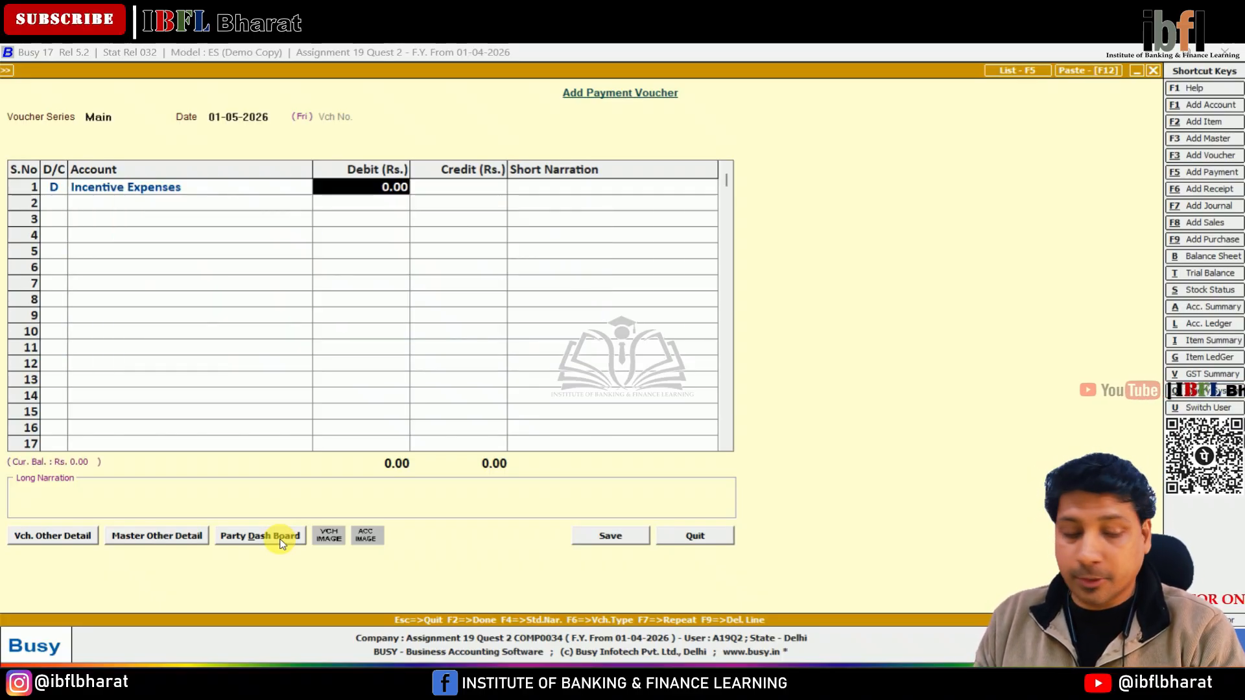
Debit Incentive Expenses for 5200, credit Cash for 5200, and open the cost centre allocation.
{"action": "type", "text": "5200"}
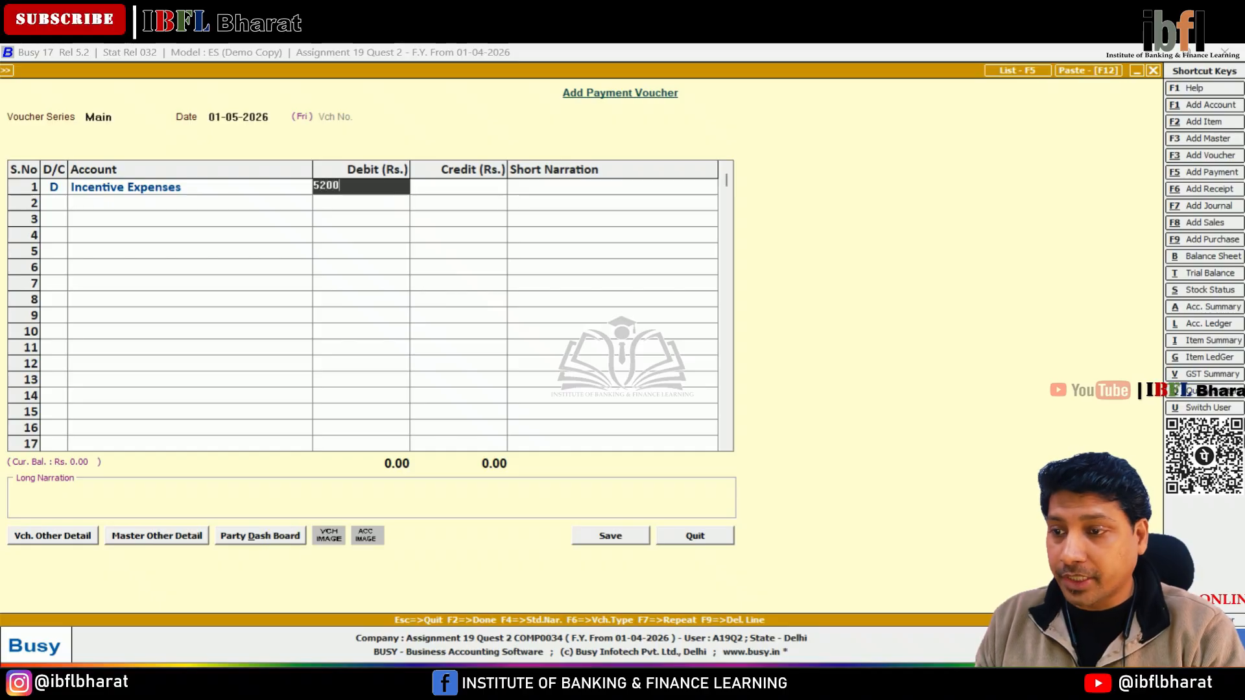
{"action": "key", "text": "Return"}
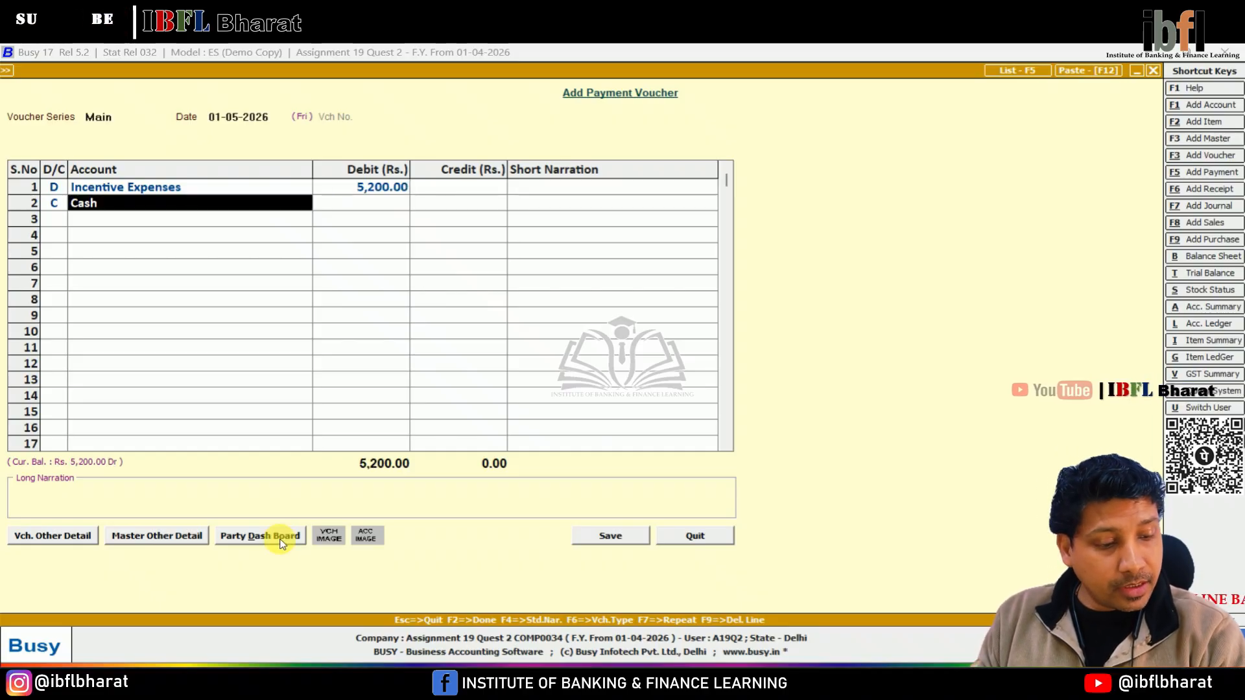
{"action": "key", "text": "Return"}
{"action": "key", "text": "Return"}
{"action": "key", "text": "Return"}
{"action": "key", "text": "Return"}
{"action": "key", "text": "Return"}
{"action": "key", "text": "Return"}
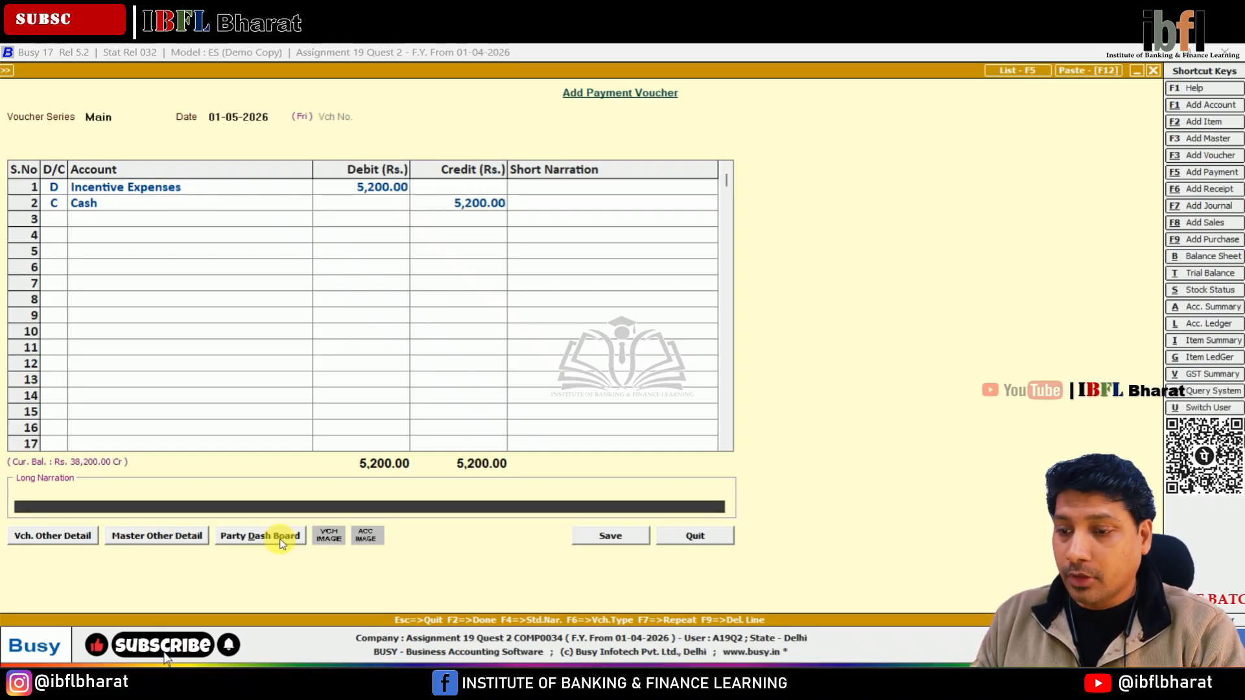
{"action": "key", "text": "Return"}
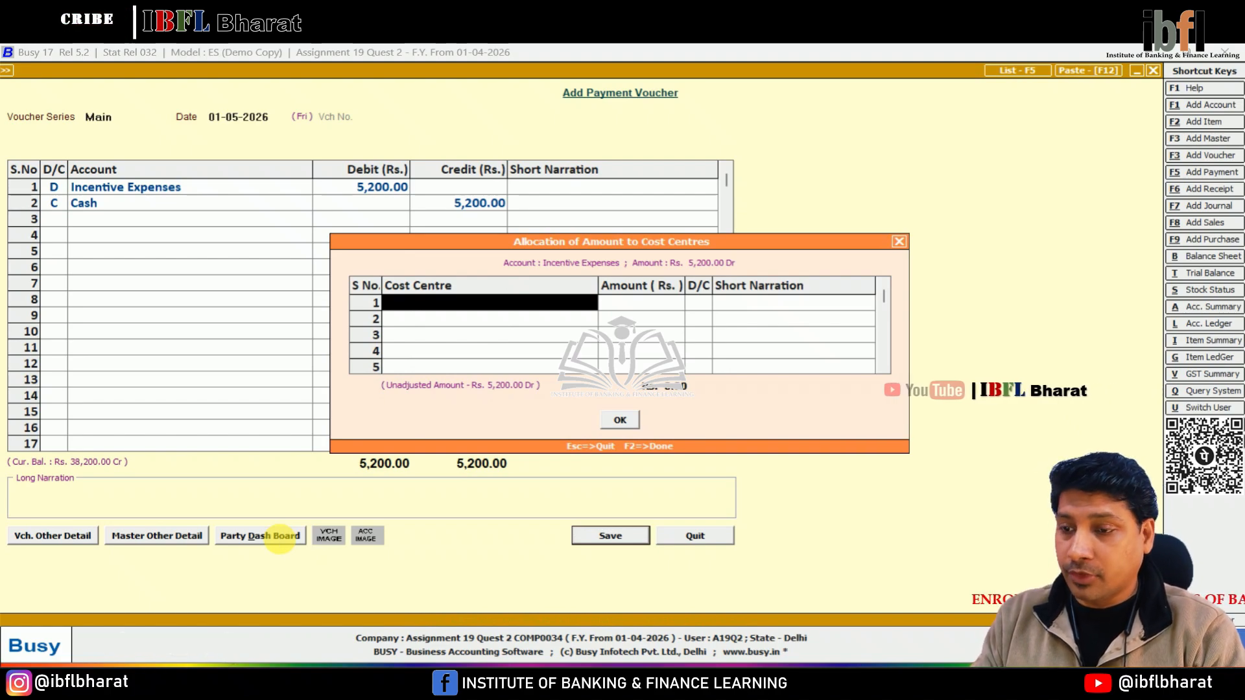
Create the cost centre Uttam Nagar under a new primary cost centre group Branch and allocate 2600 to it.
{"action": "key", "text": "F3"}
{"action": "type", "text": "Uttam Nagar"}
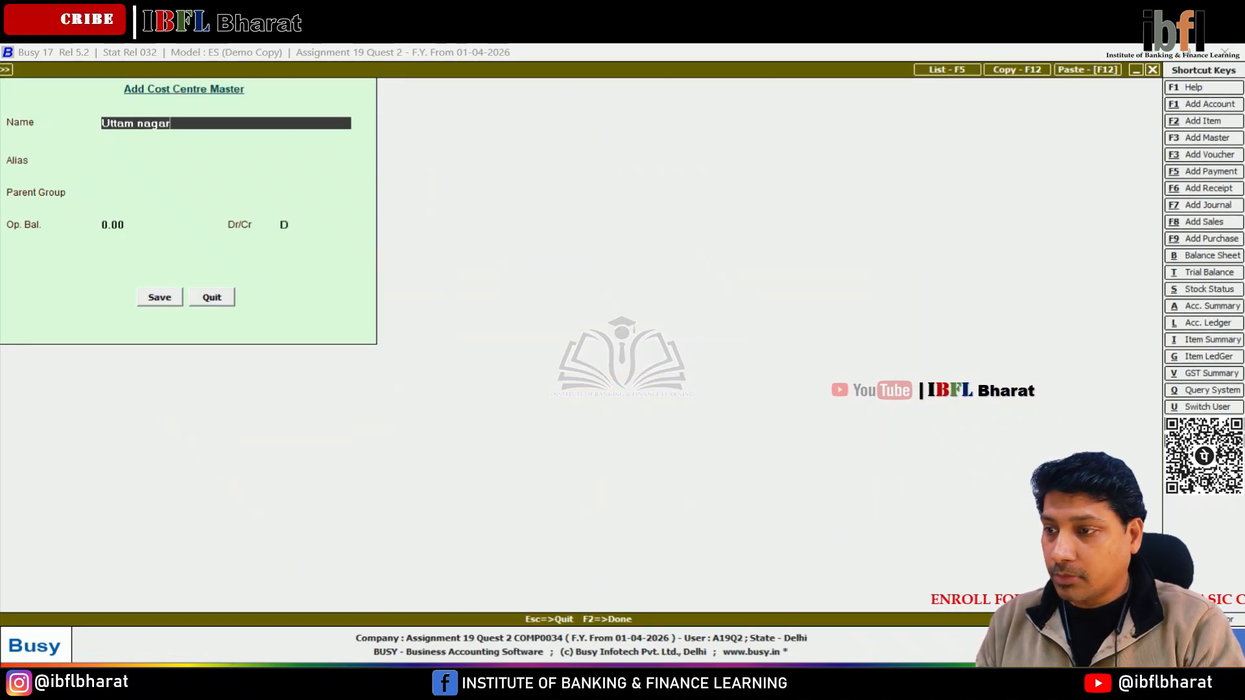
{"action": "key", "text": "Return"}
{"action": "key", "text": "Up"}
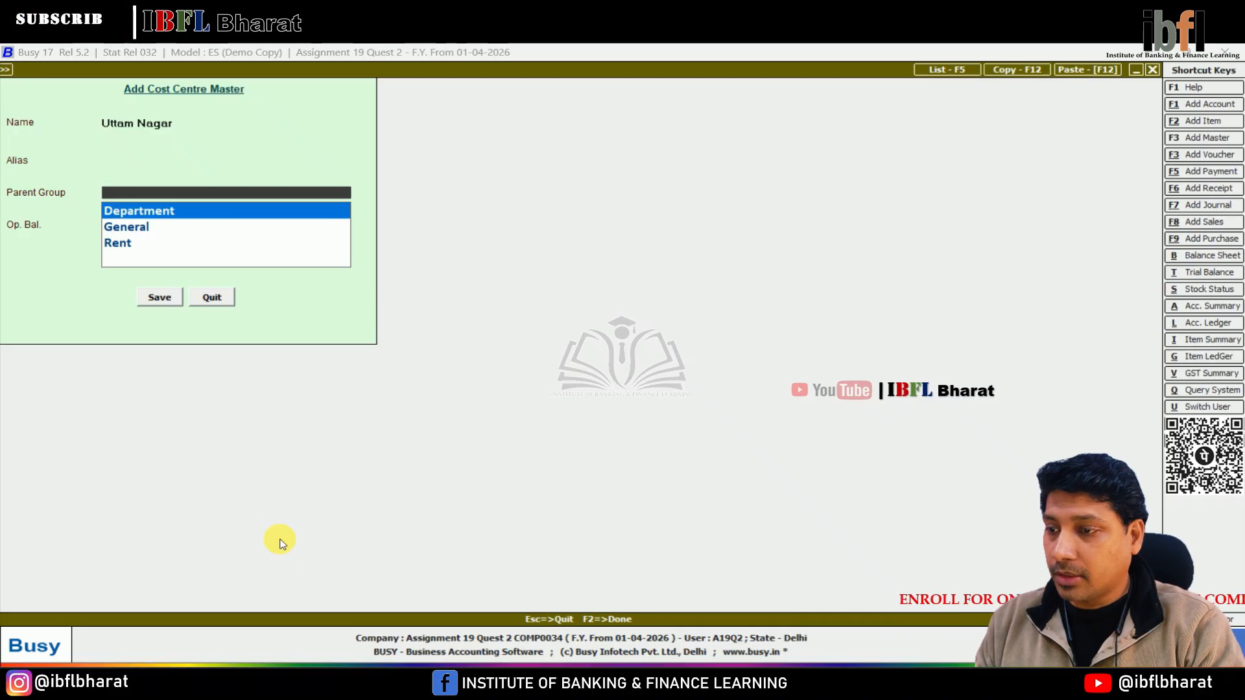
{"action": "key", "text": "F3"}
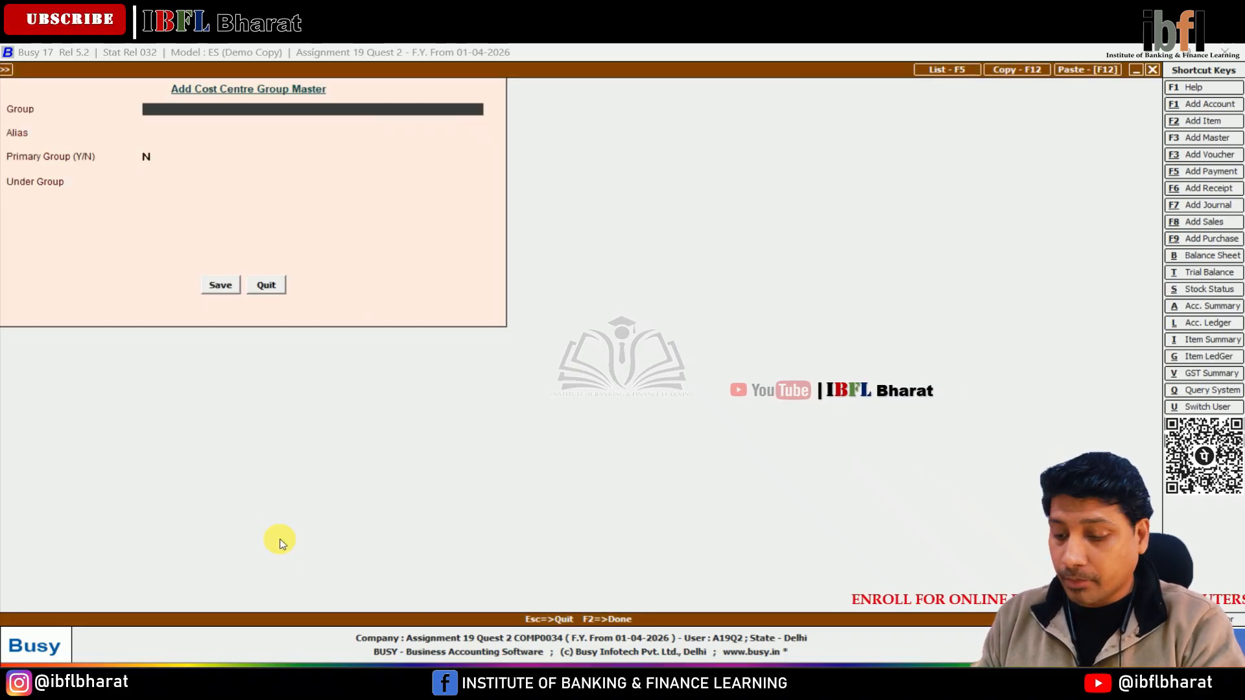
{"action": "type", "text": "Branch"}
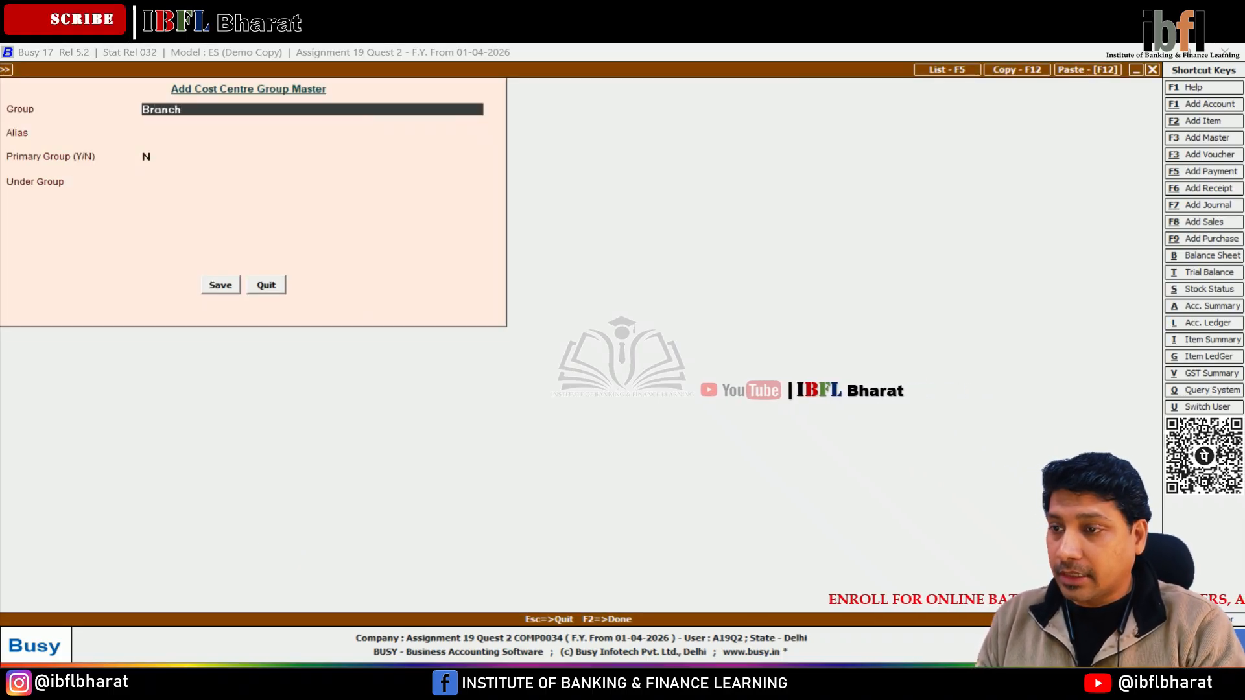
{"action": "key", "text": "Return"}
{"action": "key", "text": "Return"}
{"action": "type", "text": "y"}
{"action": "key", "text": "F2"}
{"action": "key", "text": "F2"}
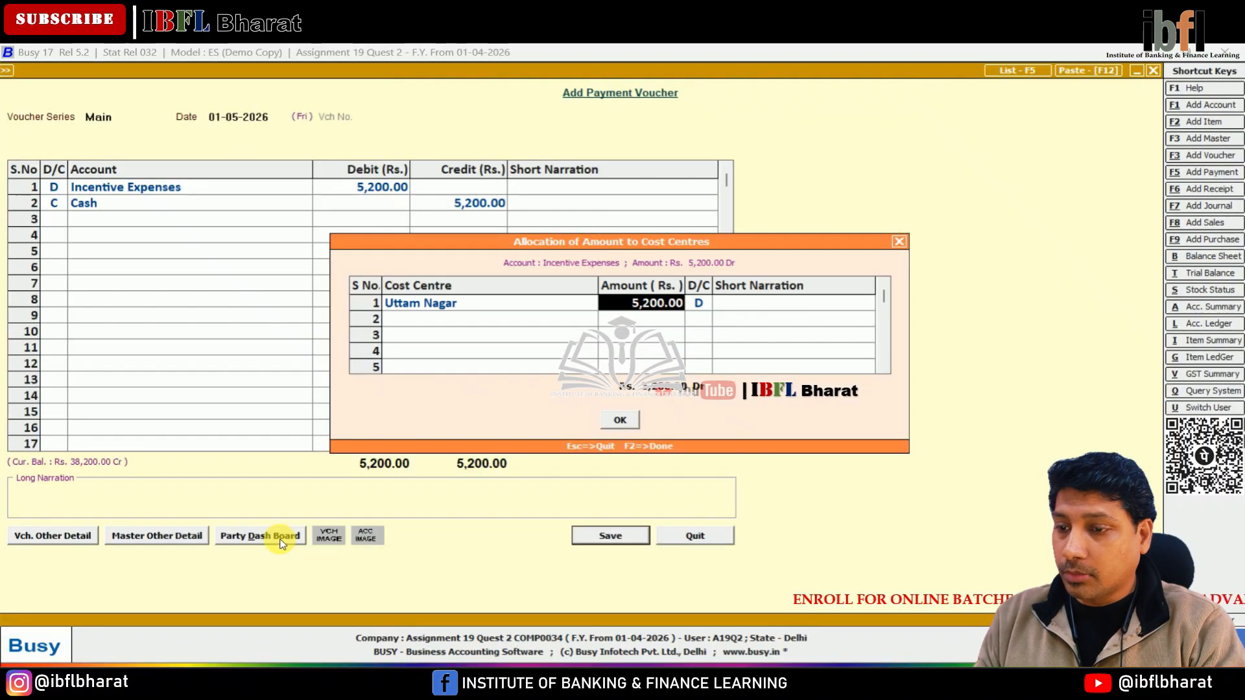
{"action": "type", "text": "2600"}
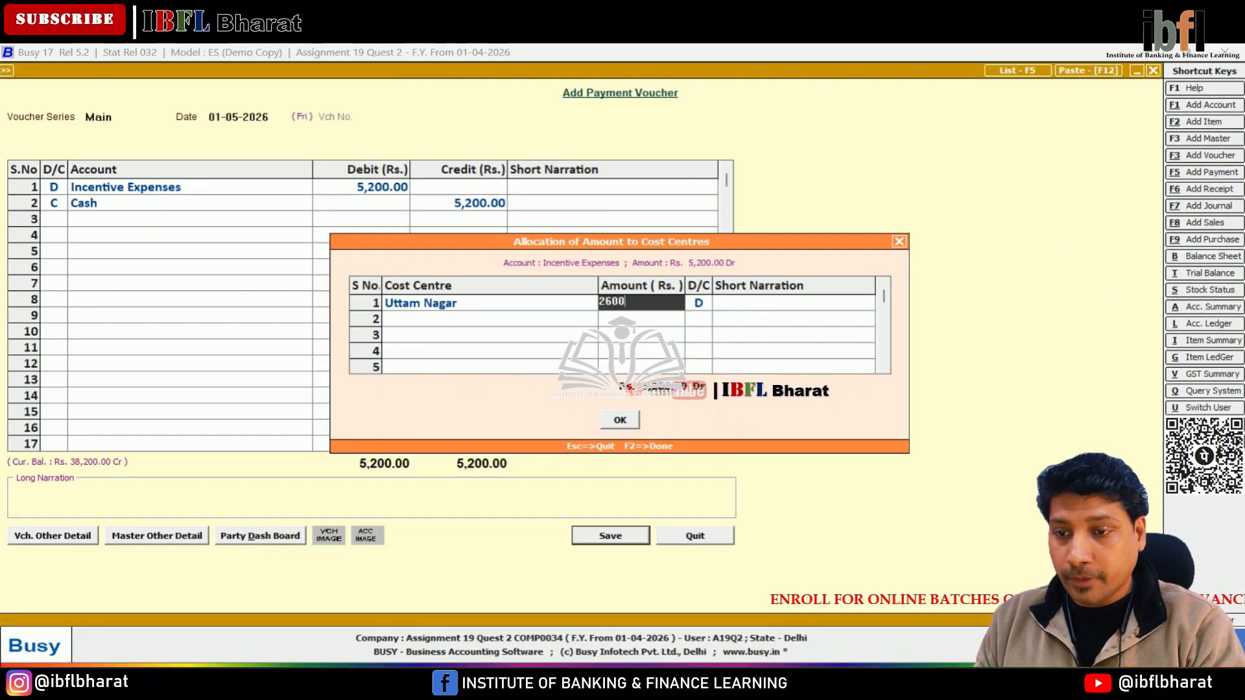
{"action": "key", "text": "Return"}
{"action": "key", "text": "Return"}
Create the cost centre Pitampura, allocate the remaining 2600 to it, and save the payment voucher.
{"action": "key", "text": "F3"}
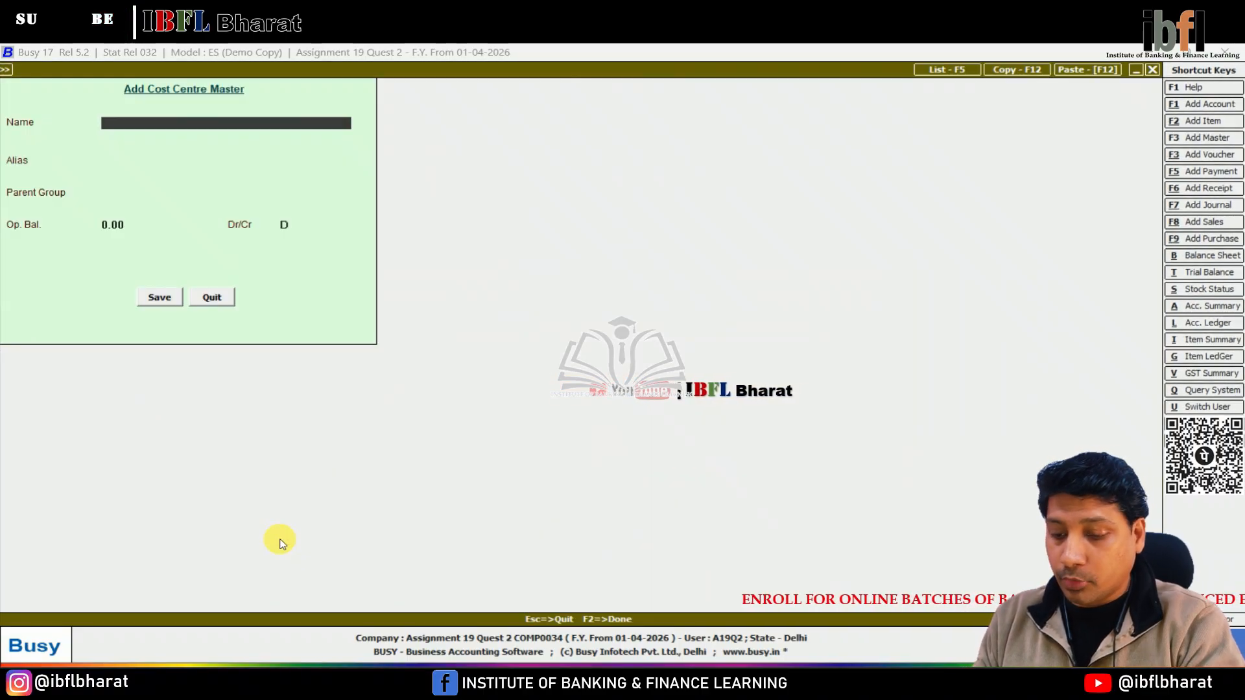
{"action": "type", "text": "Pitampura"}
{"action": "key", "text": "Return"}
{"action": "key", "text": "Return"}
{"action": "key", "text": "Return"}
{"action": "key", "text": "F2"}
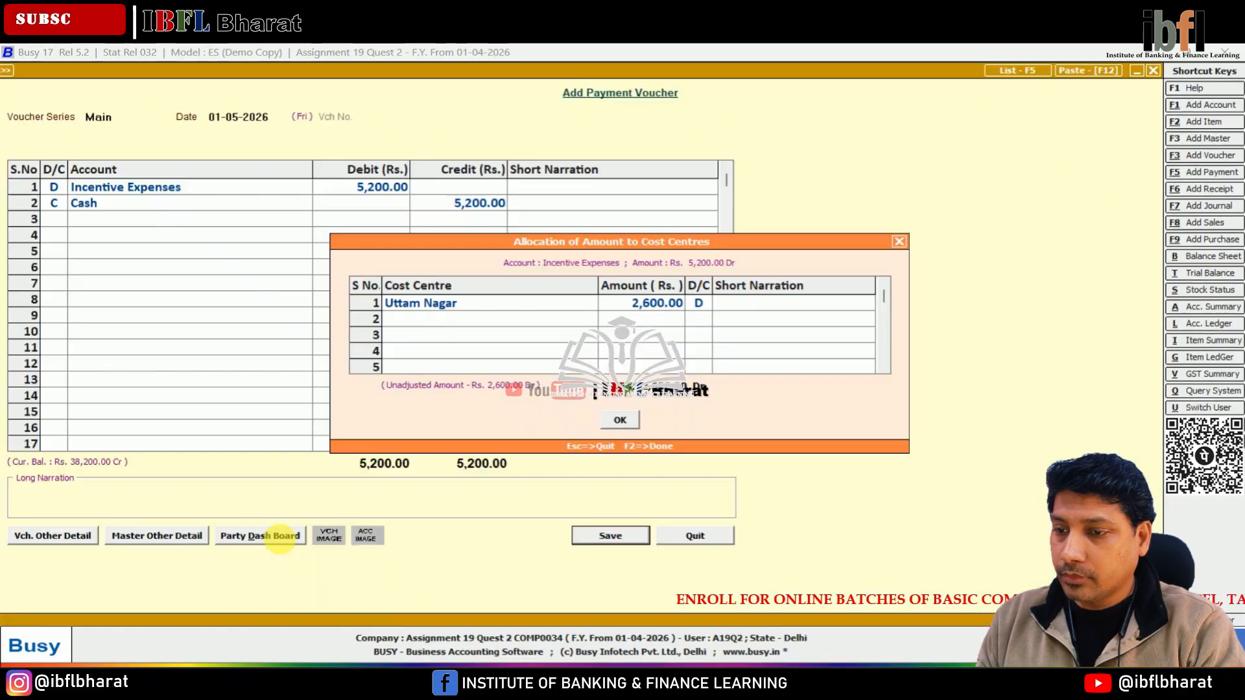
{"action": "key", "text": "Return"}
{"action": "key", "text": "F2"}
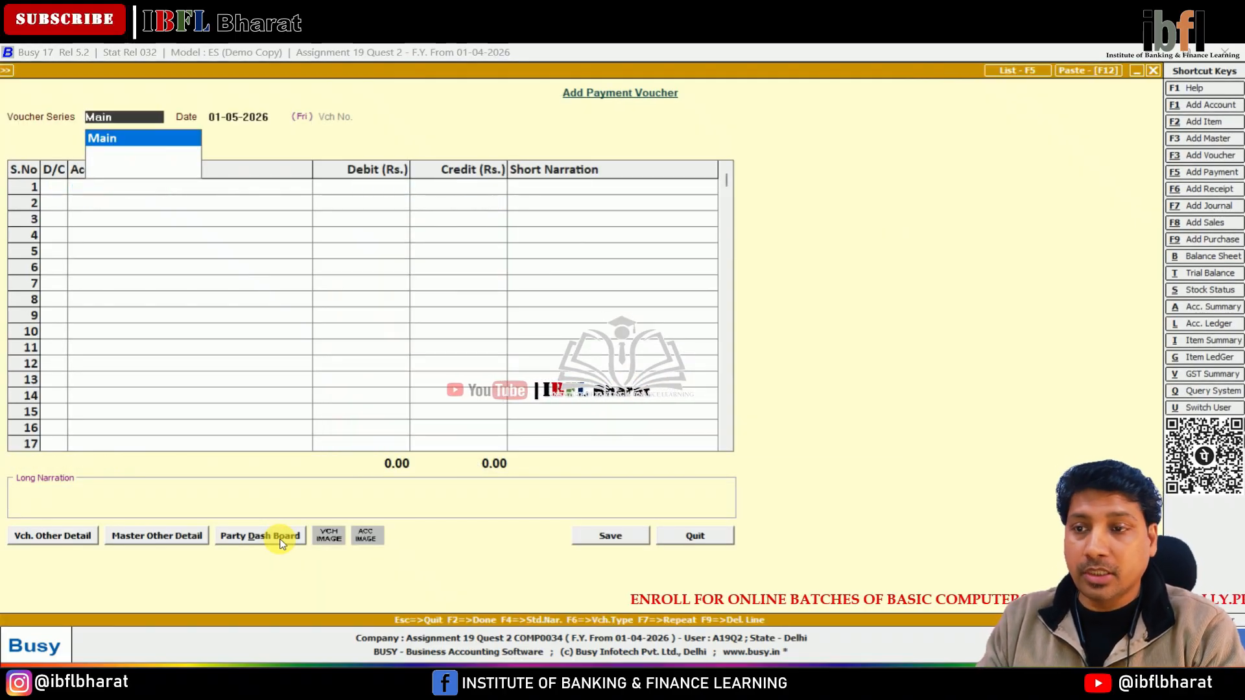
Quit the payment voucher entry and open the Cost Centre – Account Summary report for a group of cost centres.
{"action": "key", "text": "Escape"}
{"action": "key", "text": "Escape"}
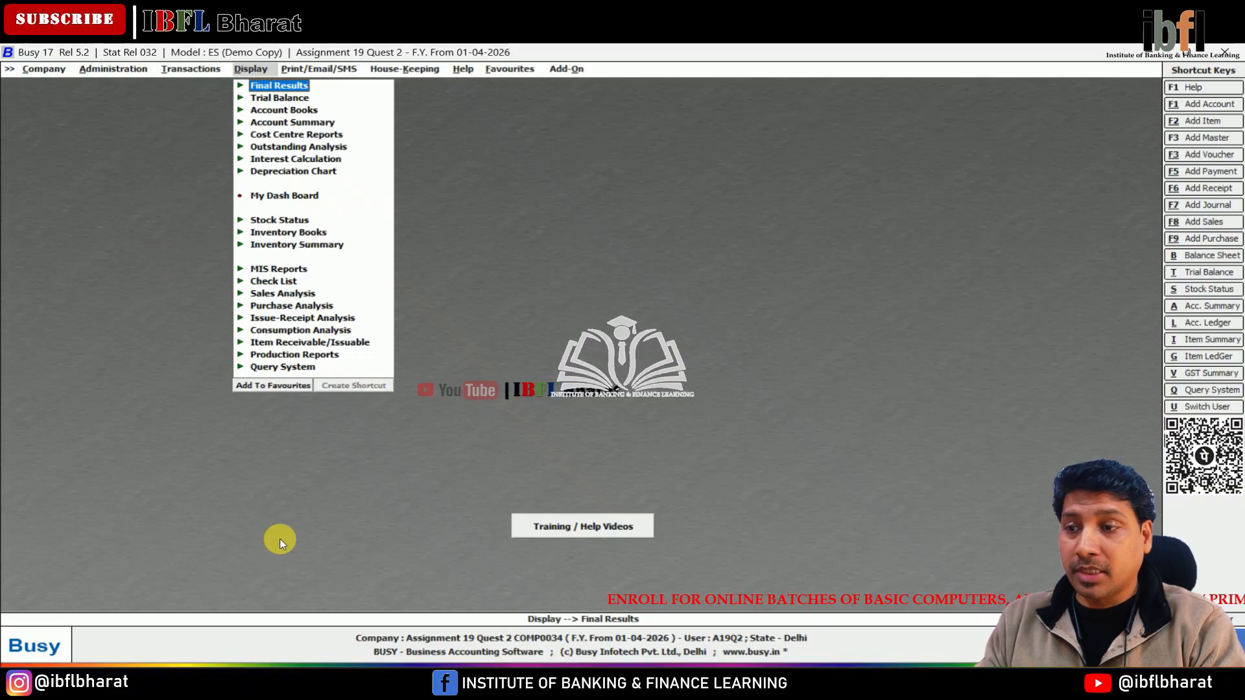
{"action": "key", "text": "Down"}
{"action": "key", "text": "Down"}
{"action": "key", "text": "Down"}
{"action": "key", "text": "Down"}
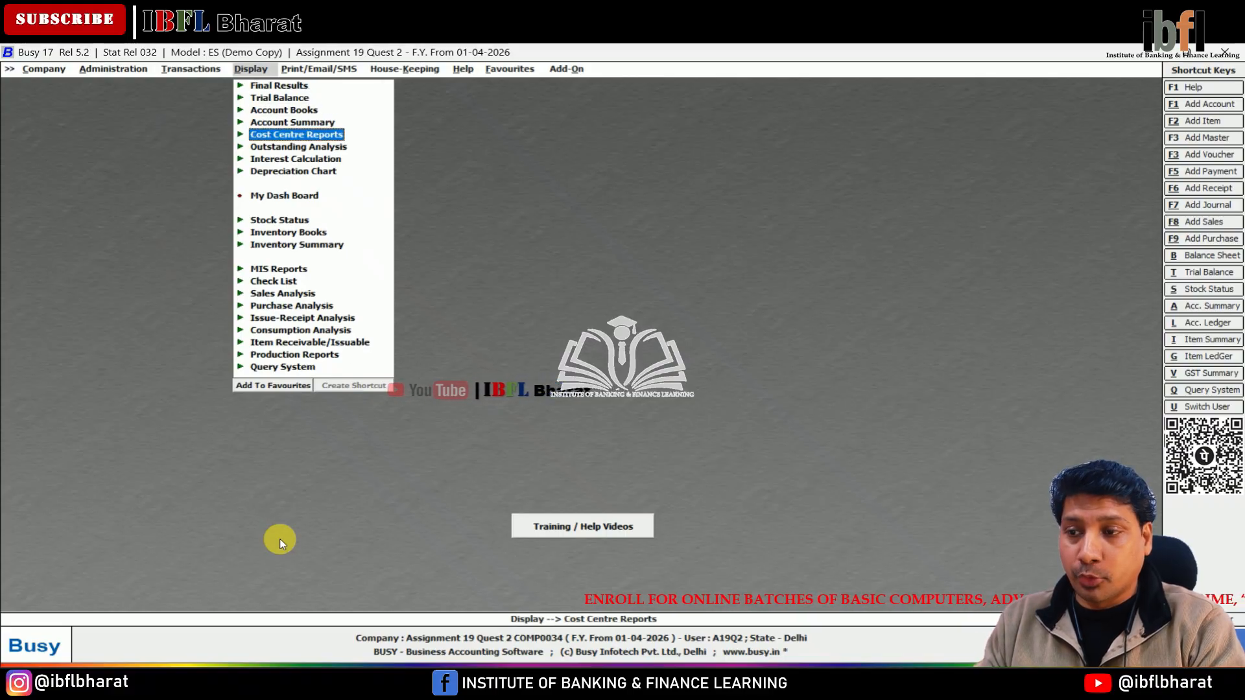
{"action": "key", "text": "Return"}
{"action": "key", "text": "Down"}
{"action": "key", "text": "Down"}
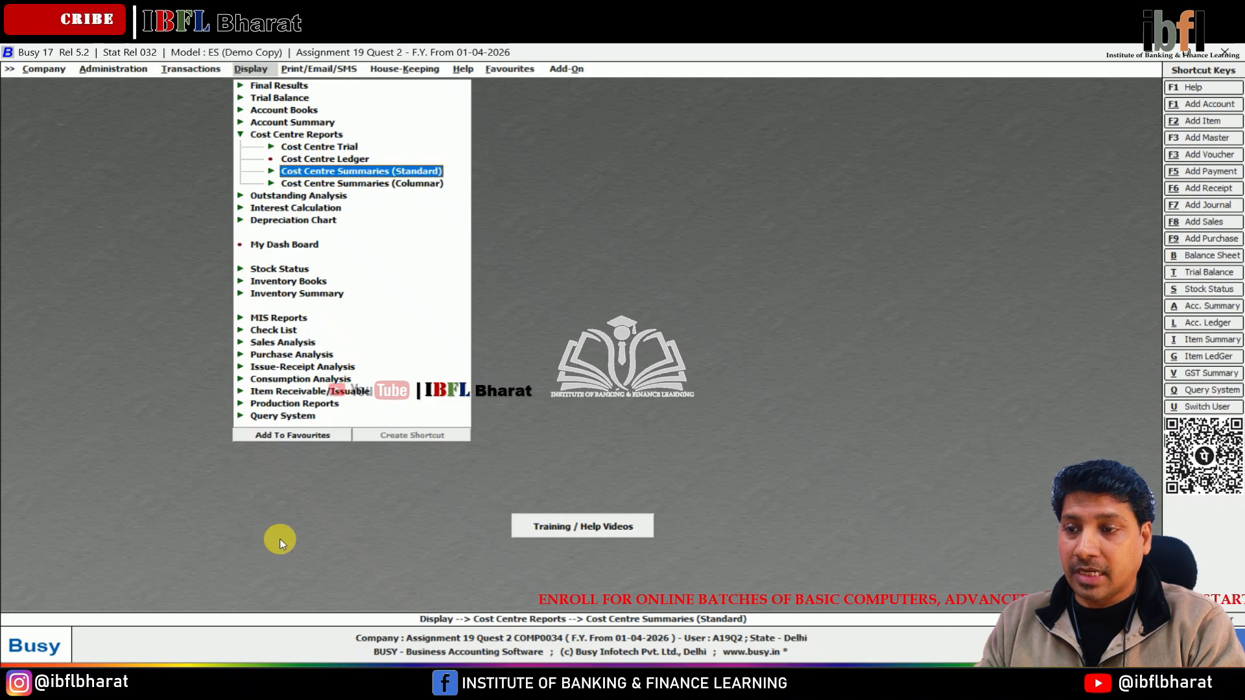
{"action": "key", "text": "Return"}
{"action": "key", "text": "Down"}
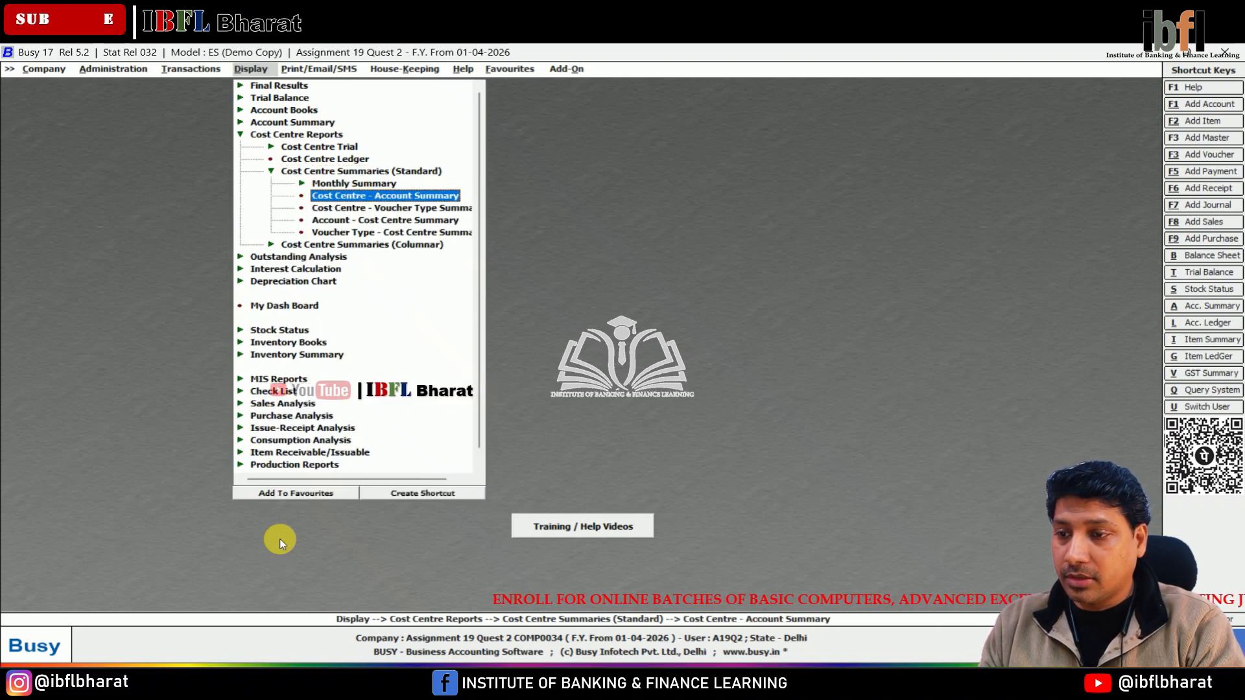
{"action": "key", "text": "Return"}
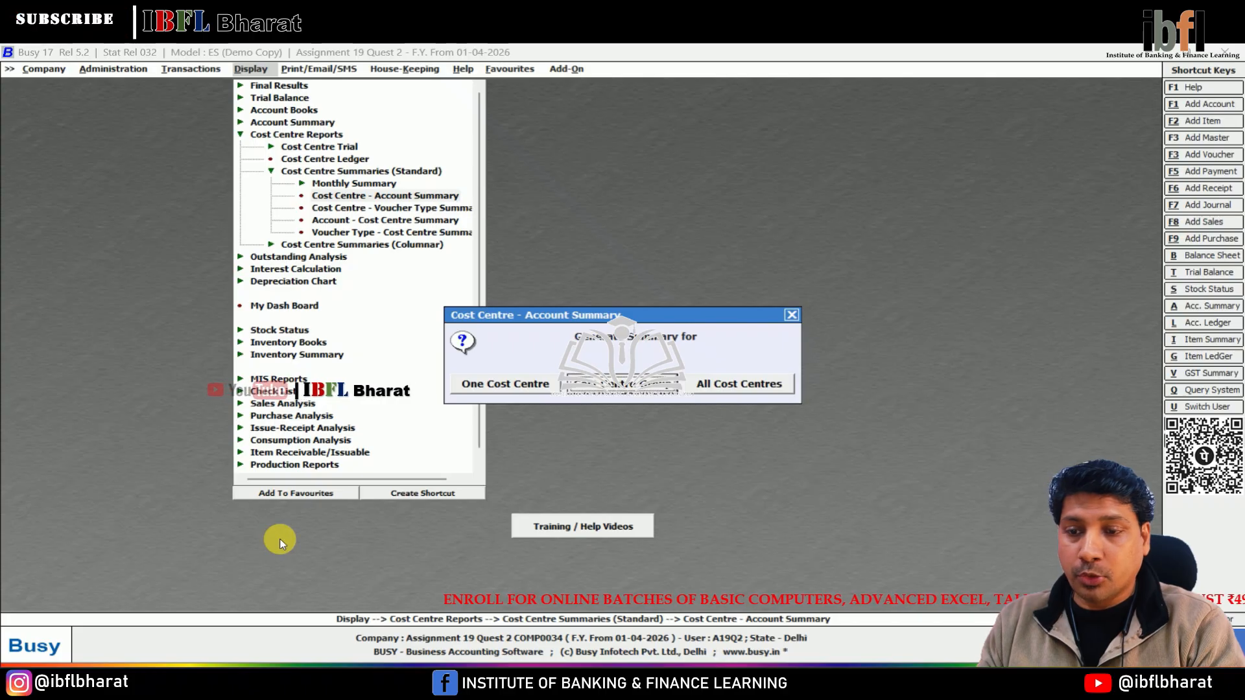
{"action": "key", "text": "Return"}
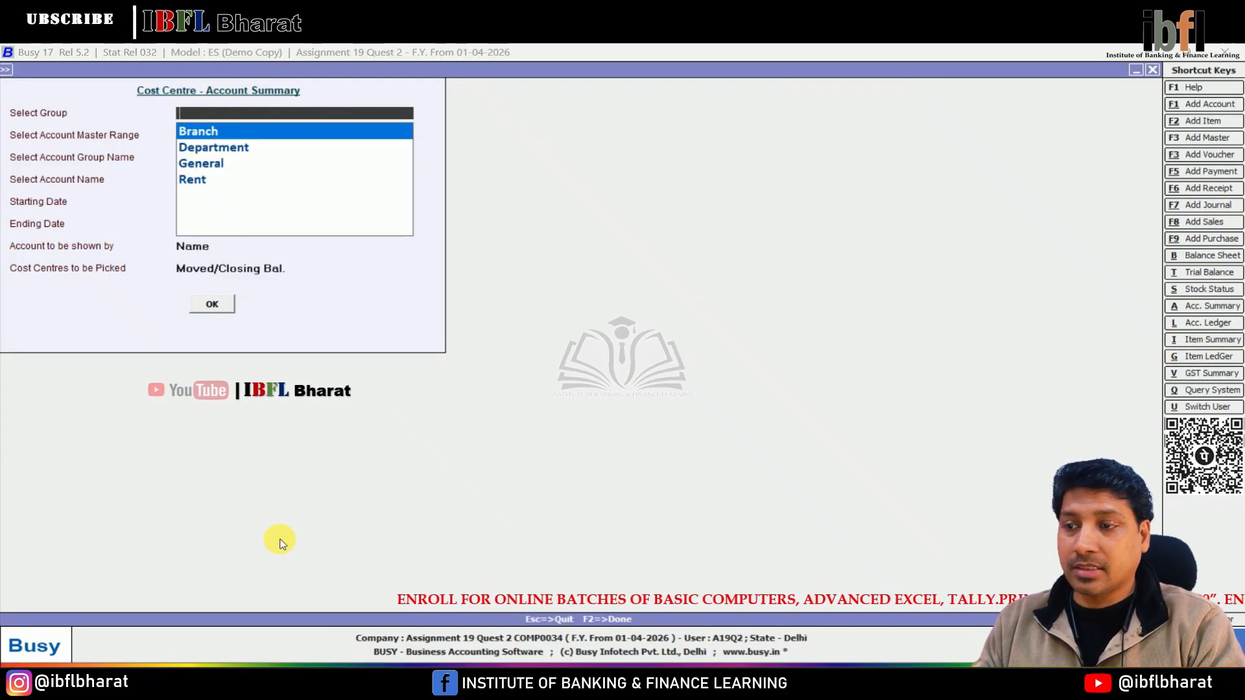
View the Cost Centre – Account Summary for the Branch cost centre group covering all accounts.
{"action": "key", "text": "Return"}
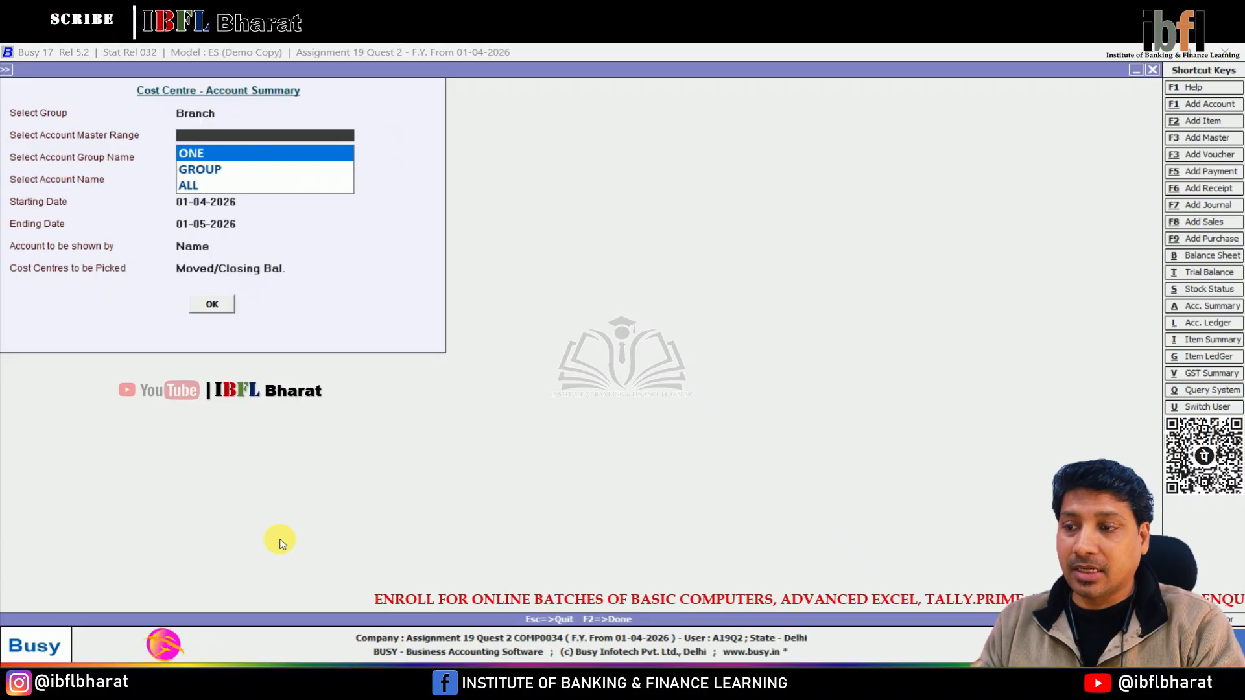
{"action": "key", "text": "Down"}
{"action": "key", "text": "Down"}
{"action": "key", "text": "Return"}
{"action": "key", "text": "Return"}
{"action": "key", "text": "Return"}
{"action": "key", "text": "Return"}
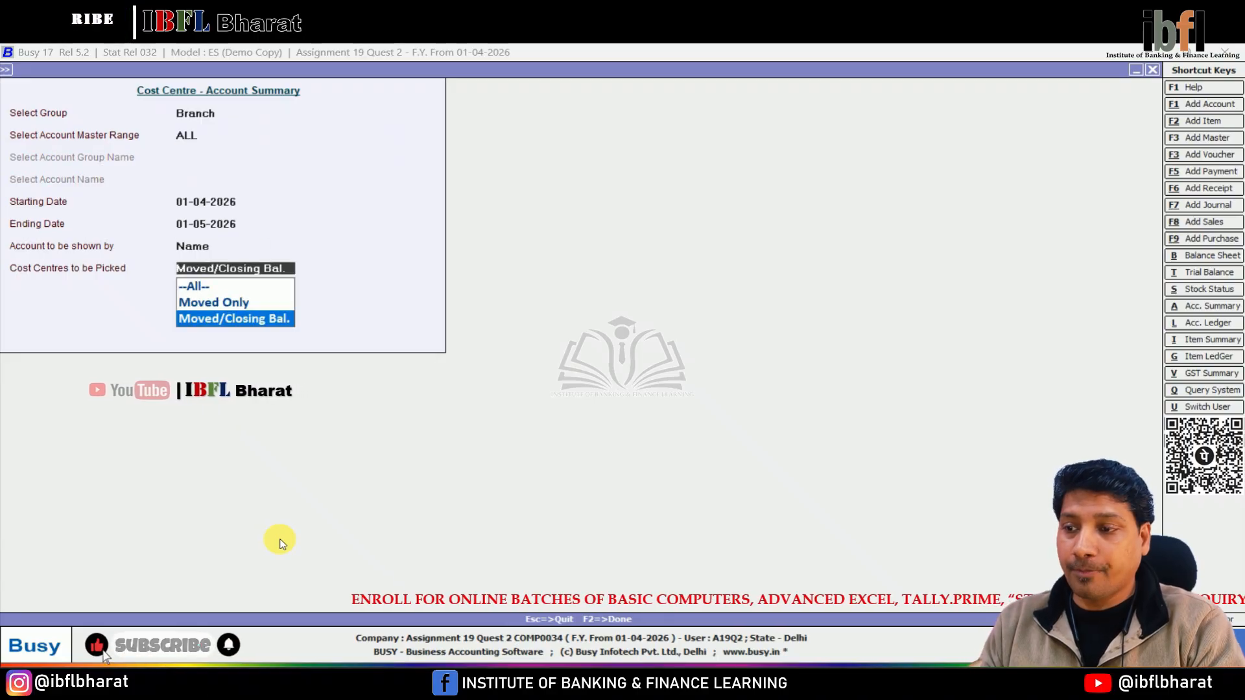
{"action": "key", "text": "Return"}
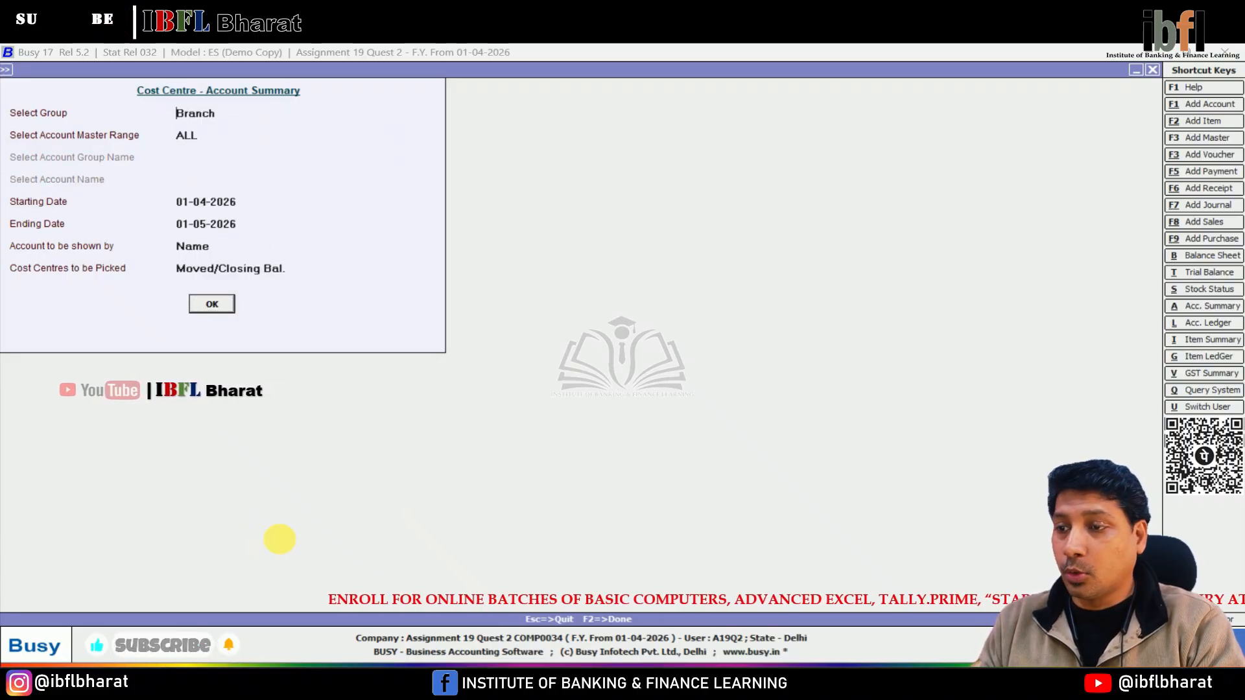
{"action": "key", "text": "Return"}
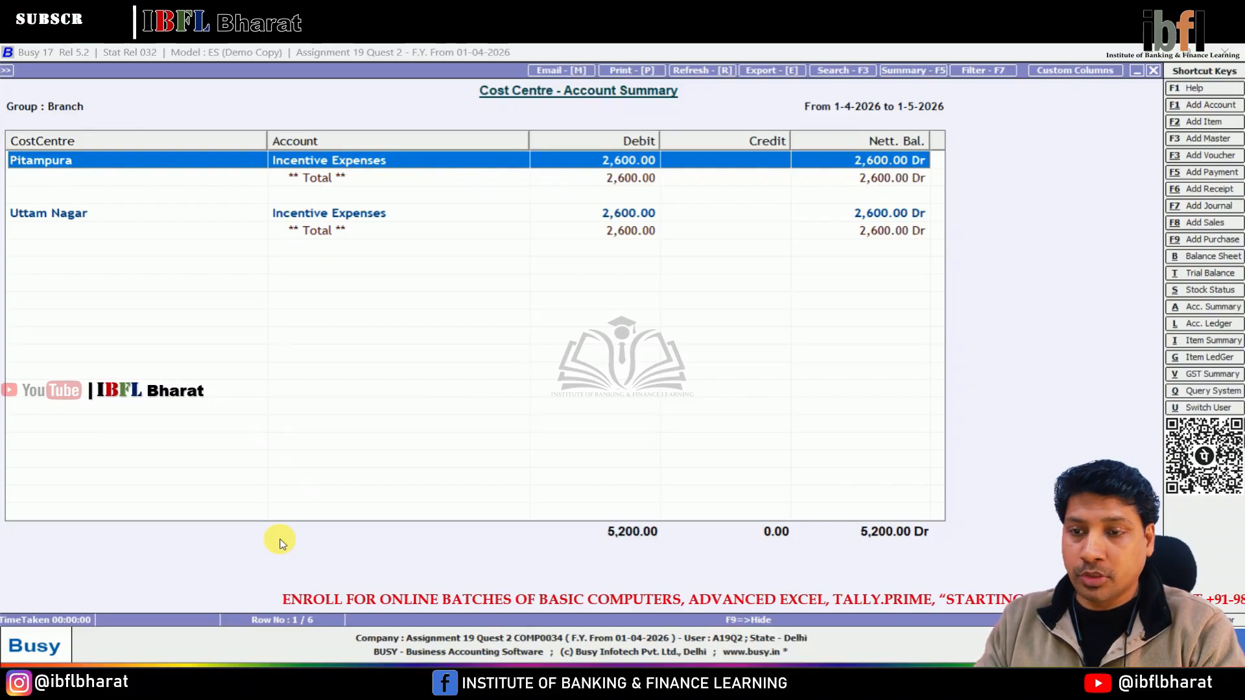
View the Cost Centre – Account Summary for the Department cost centre group covering all accounts.
{"action": "key", "text": "Escape"}
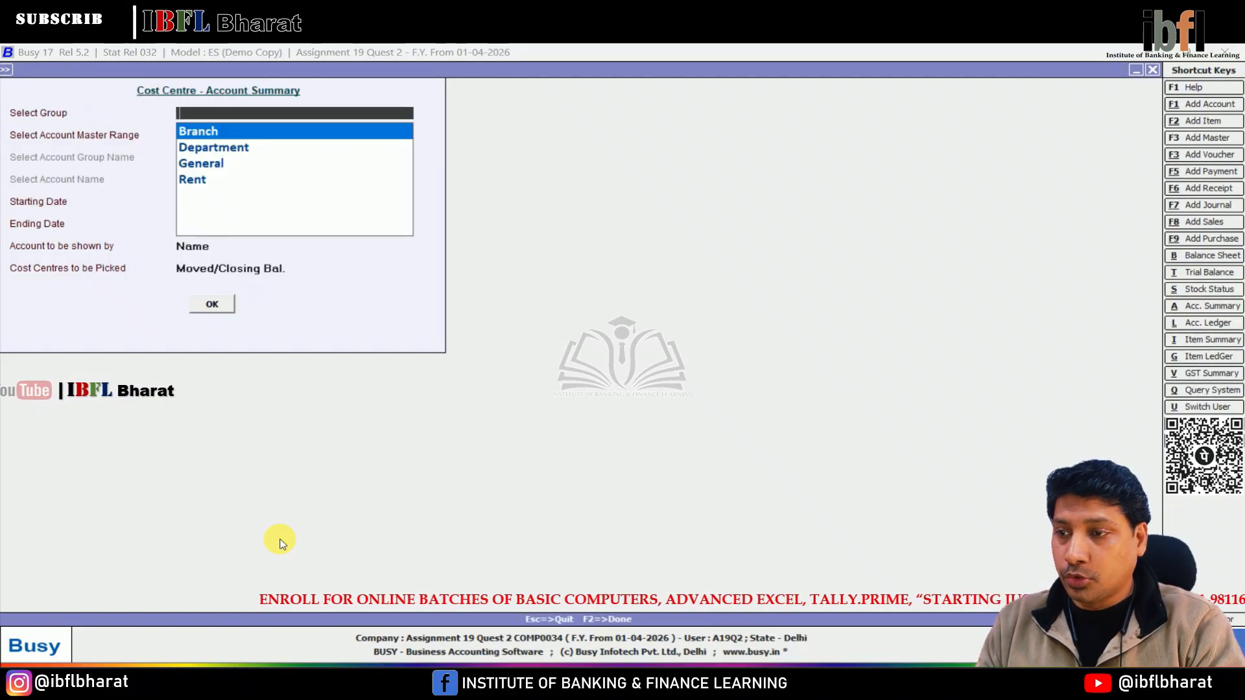
{"action": "key", "text": "Down"}
{"action": "key", "text": "Return"}
{"action": "key", "text": "Return"}
{"action": "key", "text": "Return"}
{"action": "key", "text": "Return"}
{"action": "key", "text": "Return"}
{"action": "key", "text": "Return"}
{"action": "key", "text": "Return"}
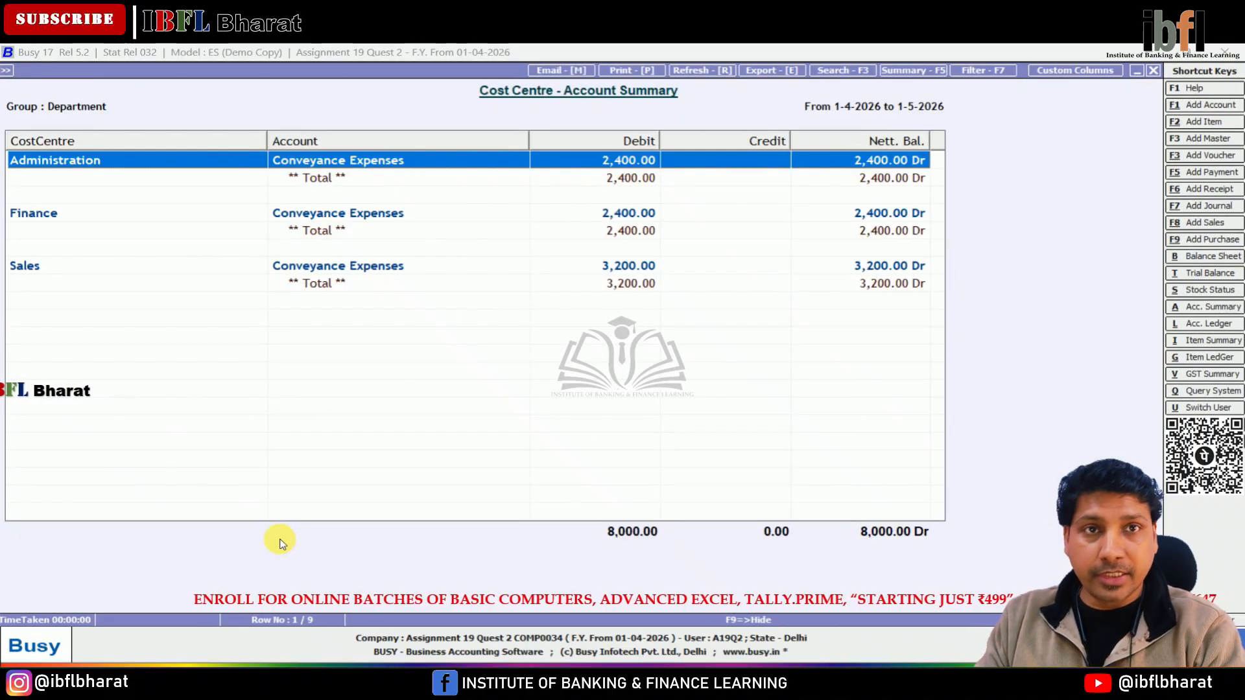
{"action": "key", "text": "Escape"}
View the Cost Centre – Account Summary for the Rent cost centre group, then close the report.
{"action": "key", "text": "Escape"}
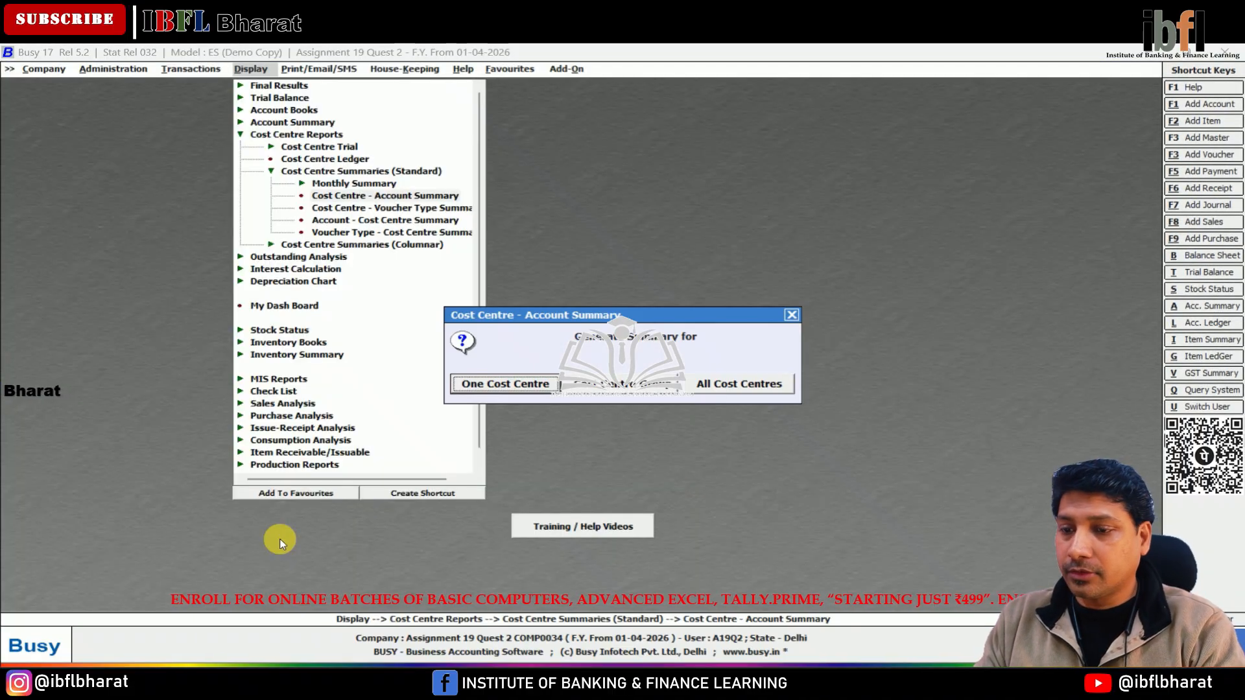
{"action": "key", "text": "Escape"}
{"action": "key", "text": "Return"}
{"action": "key", "text": "Right"}
{"action": "key", "text": "Return"}
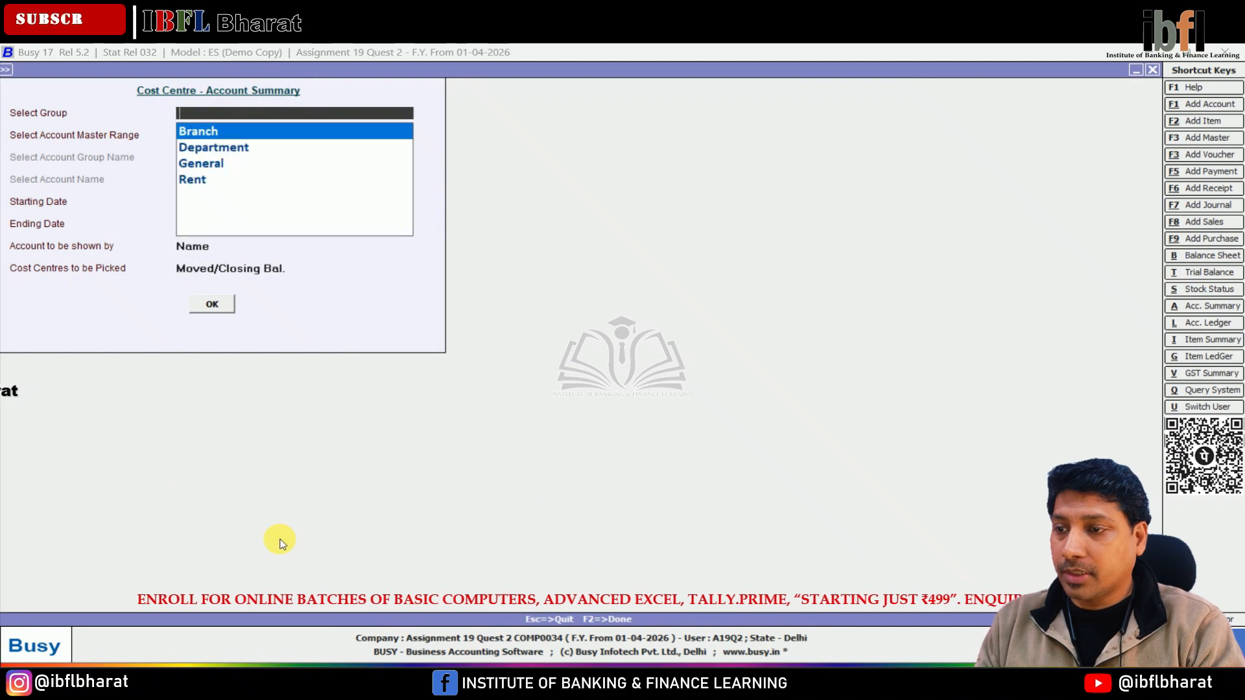
{"action": "key", "text": "Down"}
{"action": "key", "text": "Down"}
{"action": "key", "text": "Down"}
{"action": "key", "text": "Return"}
{"action": "key", "text": "Return"}
{"action": "key", "text": "Return"}
{"action": "key", "text": "Return"}
{"action": "key", "text": "Return"}
{"action": "key", "text": "Return"}
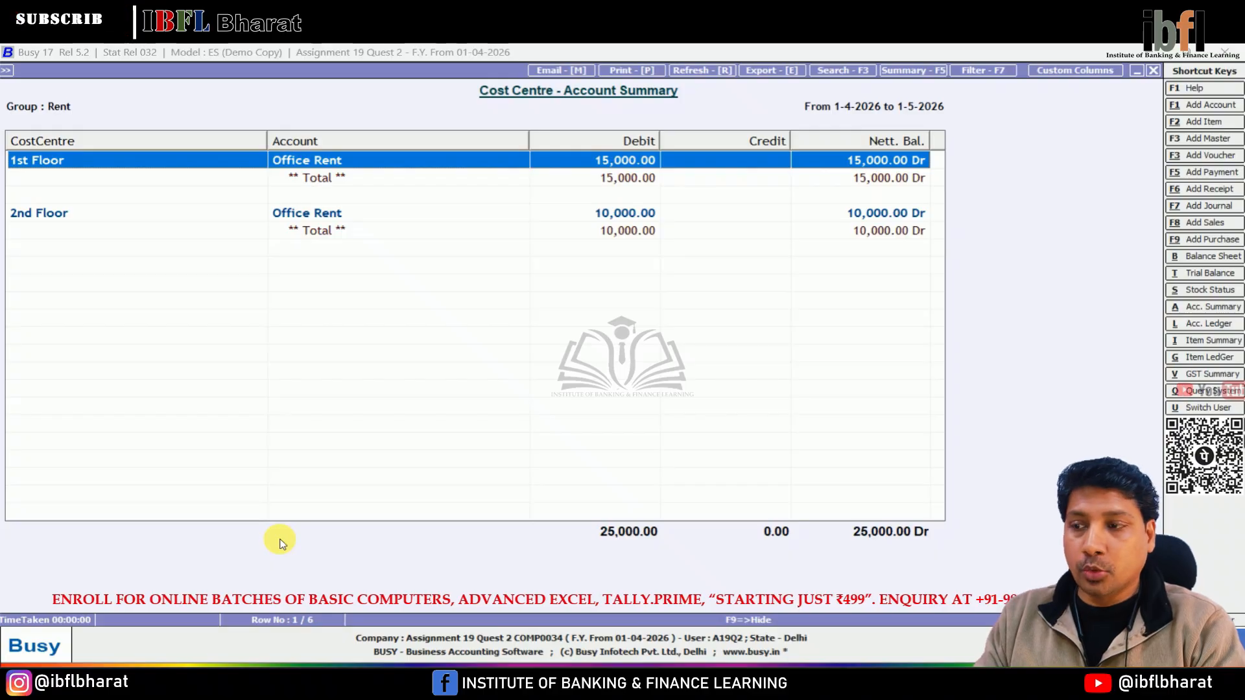
{"action": "key", "text": "Escape"}
{"action": "key", "text": "Escape"}
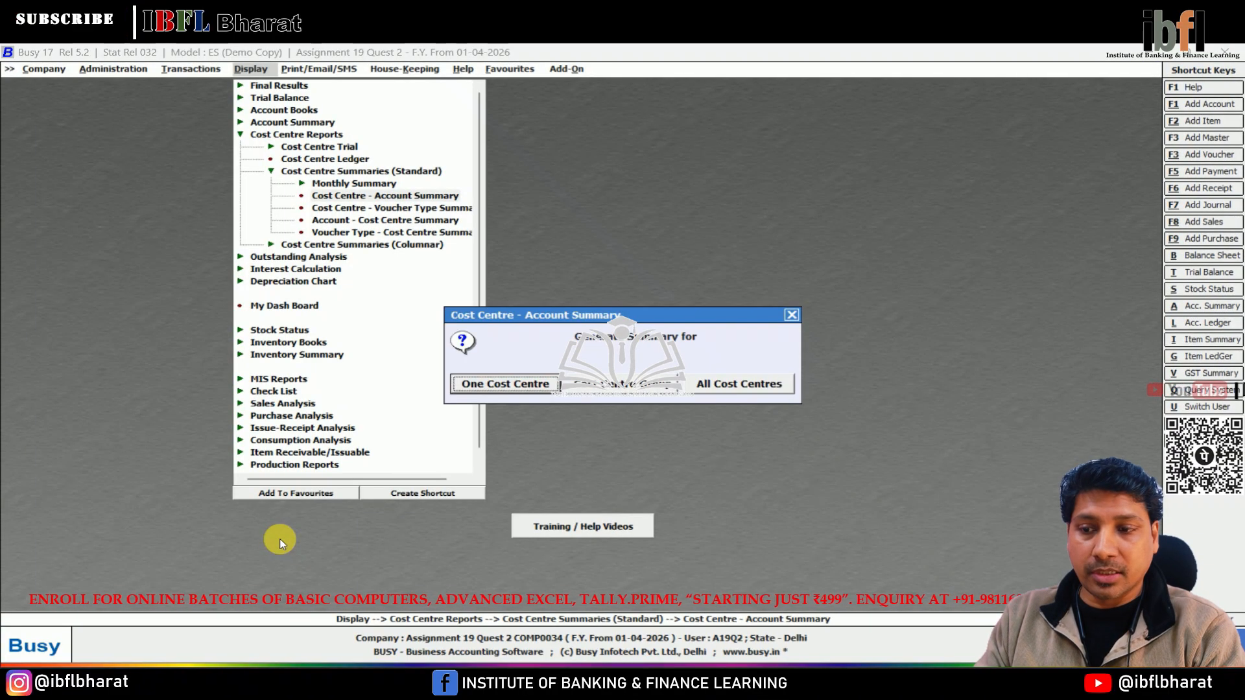
{"action": "key", "text": "Escape"}
{"action": "key", "text": "Escape"}
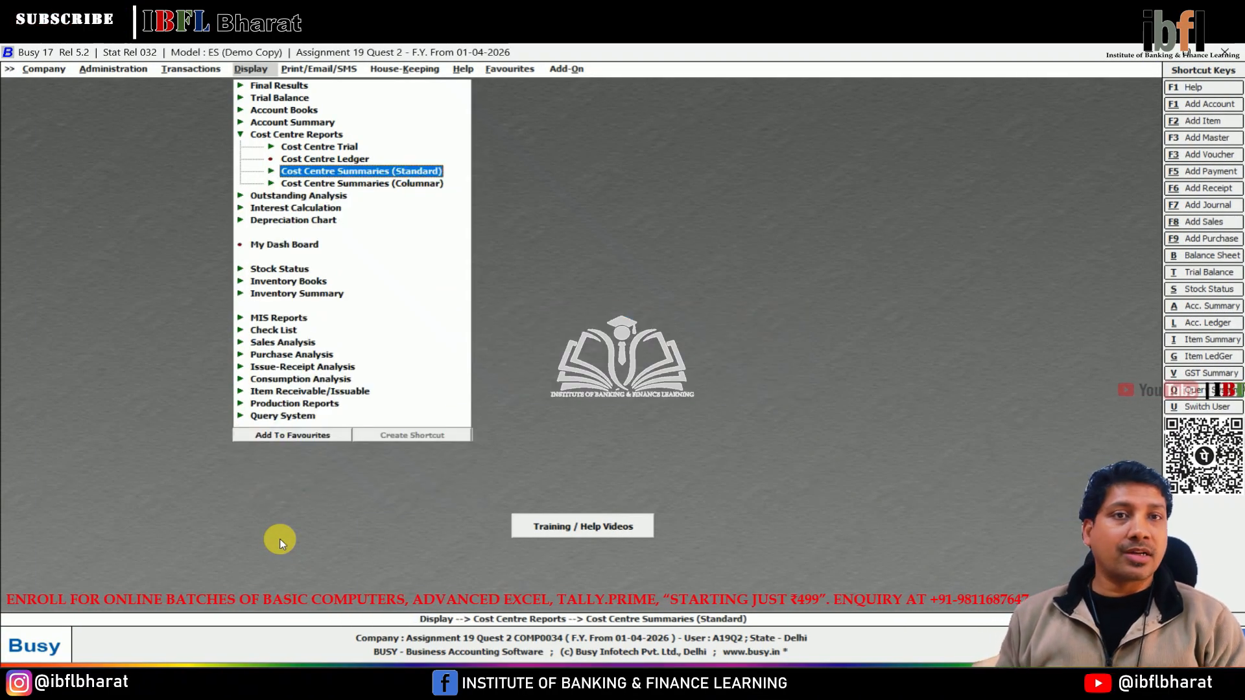